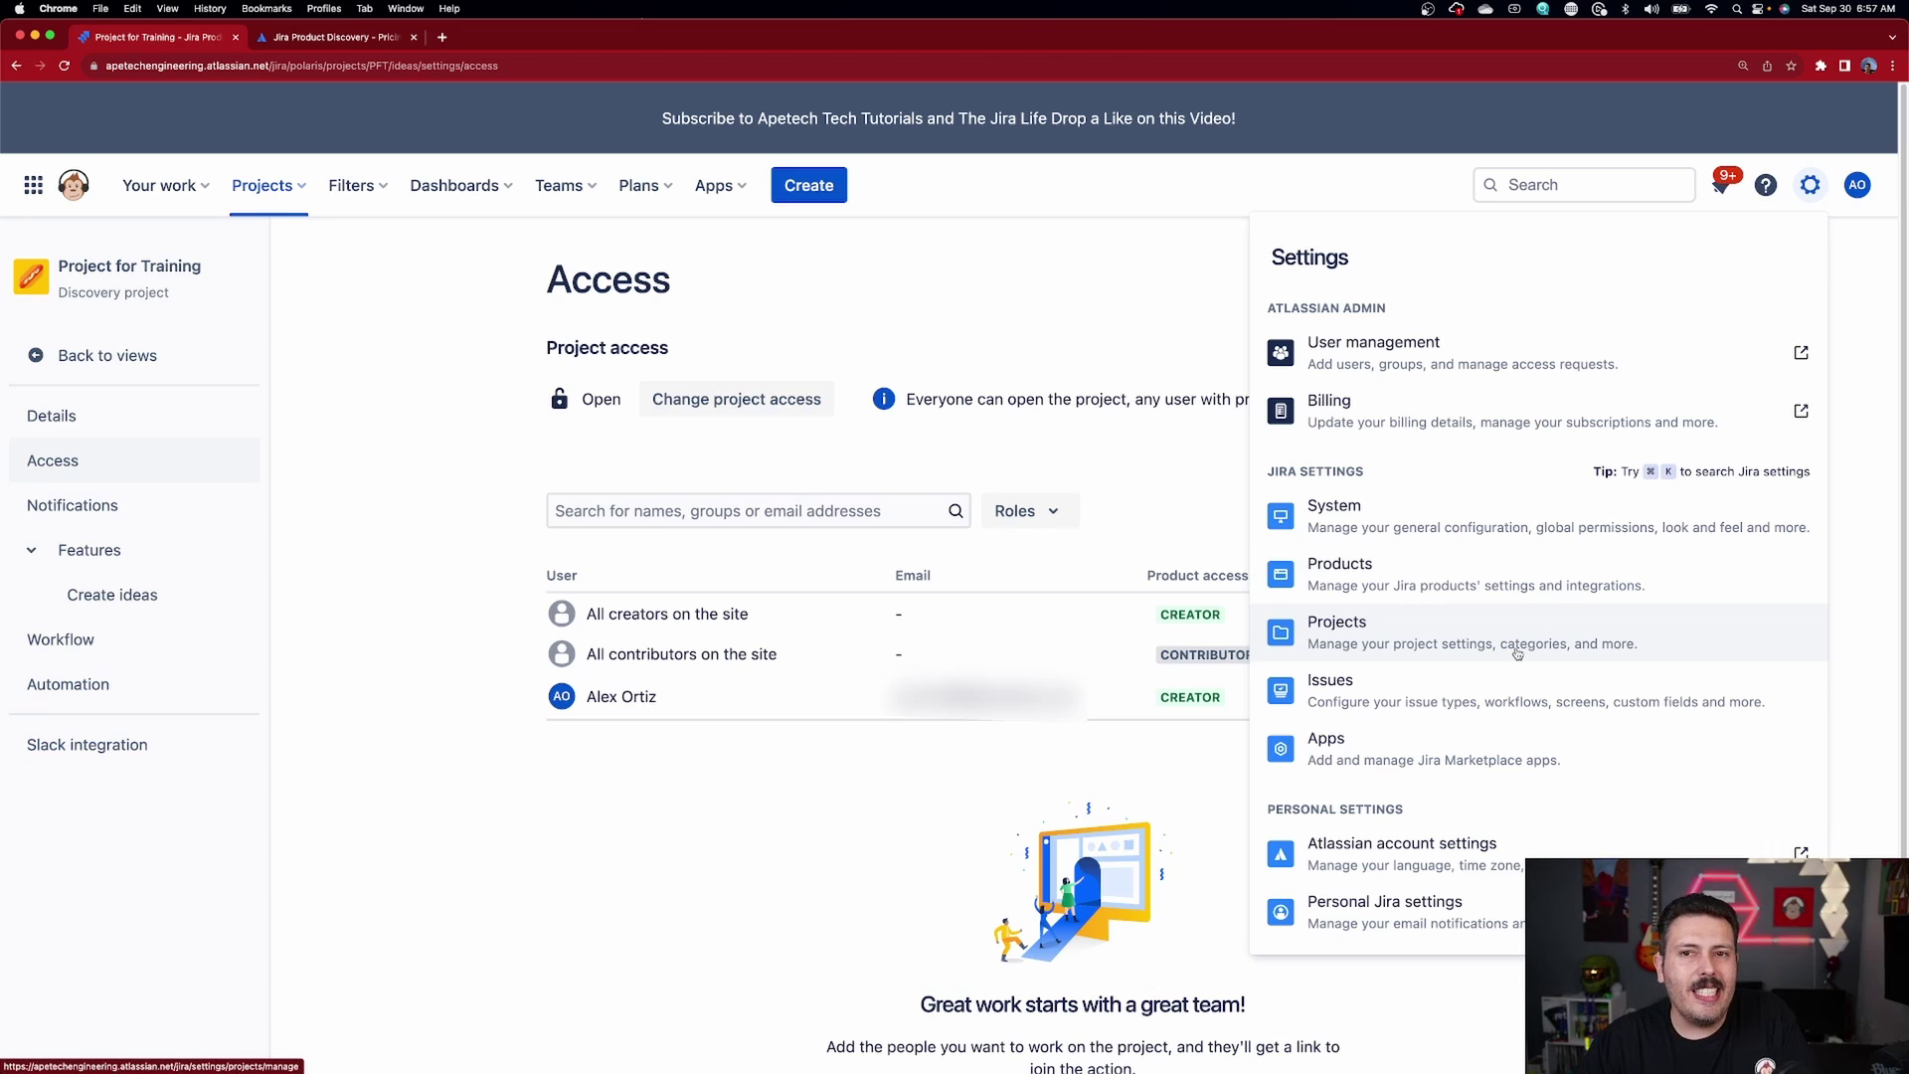
# Go from the Issues admin settings to Priority Schemes, which shows only the Default priority scheme.
pyautogui.click(1418, 703)
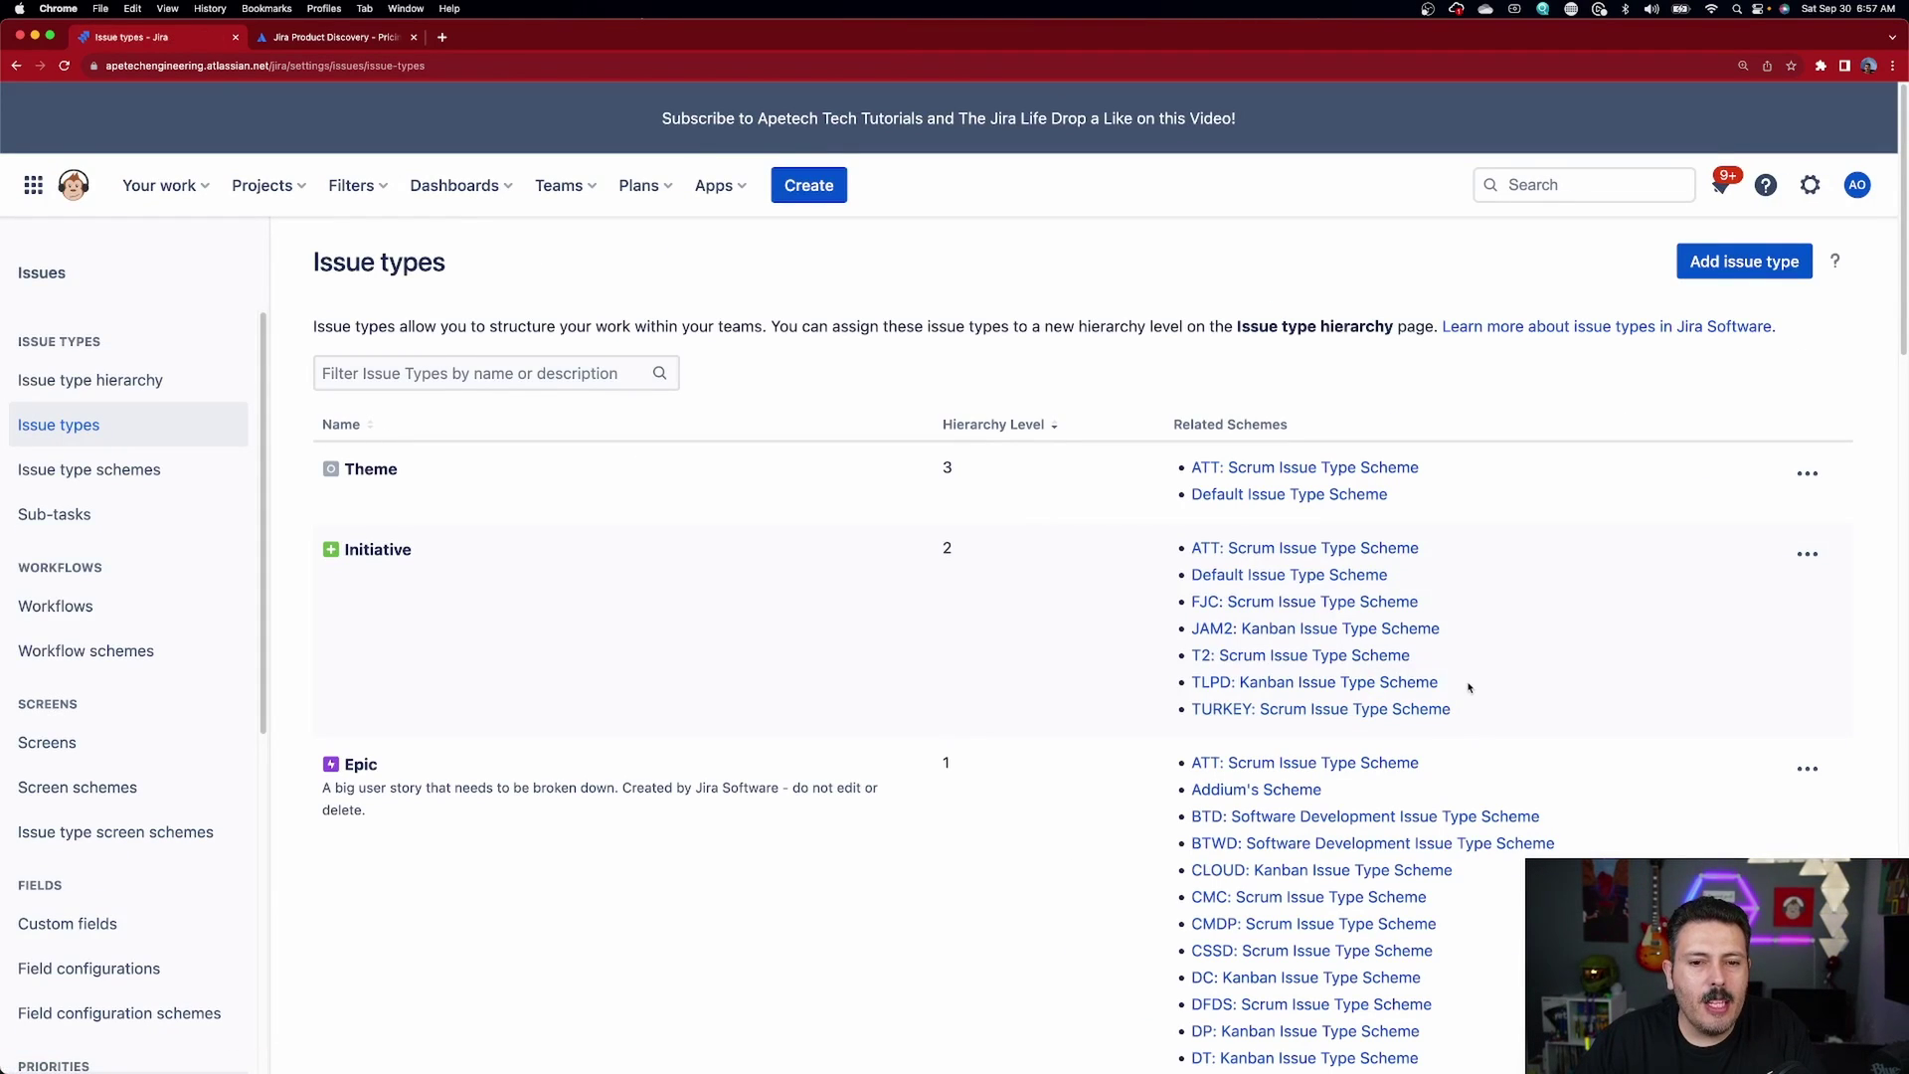
pyautogui.click(1810, 185)
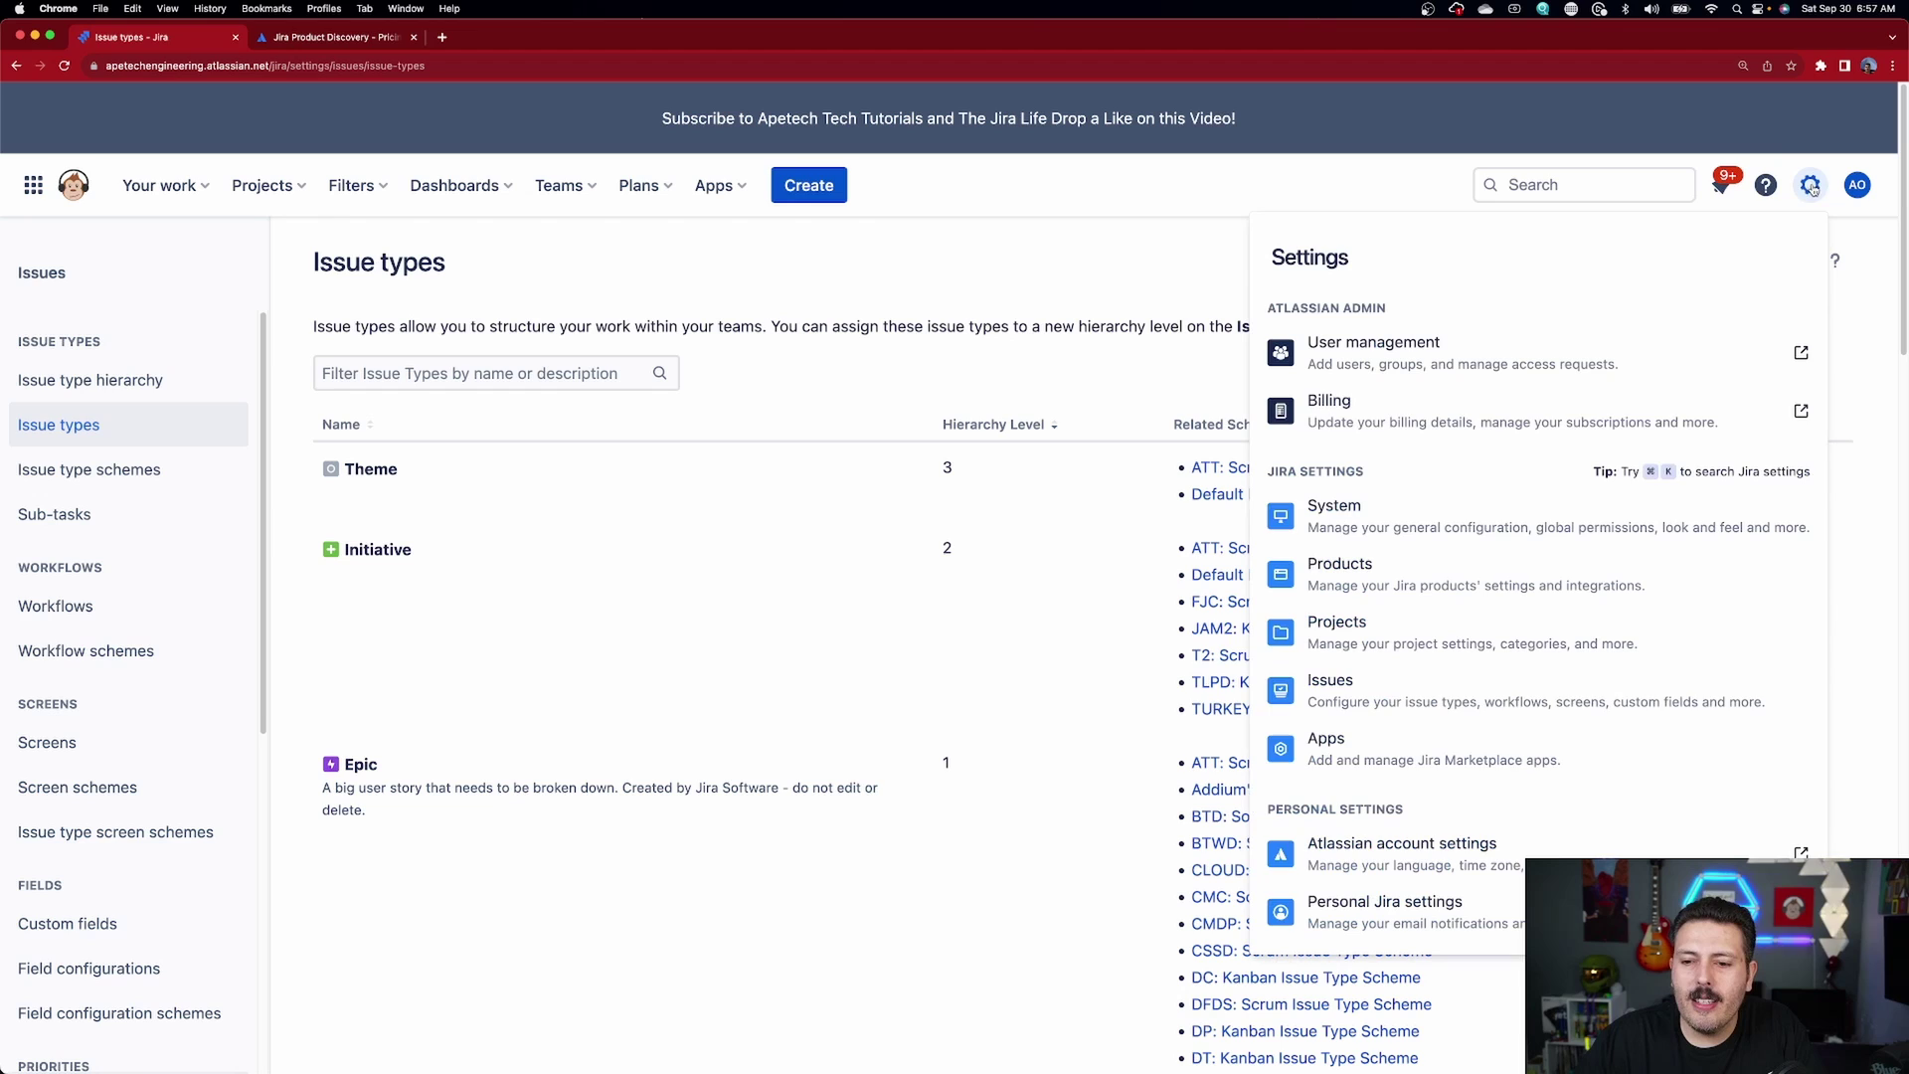
pyautogui.click(1809, 185)
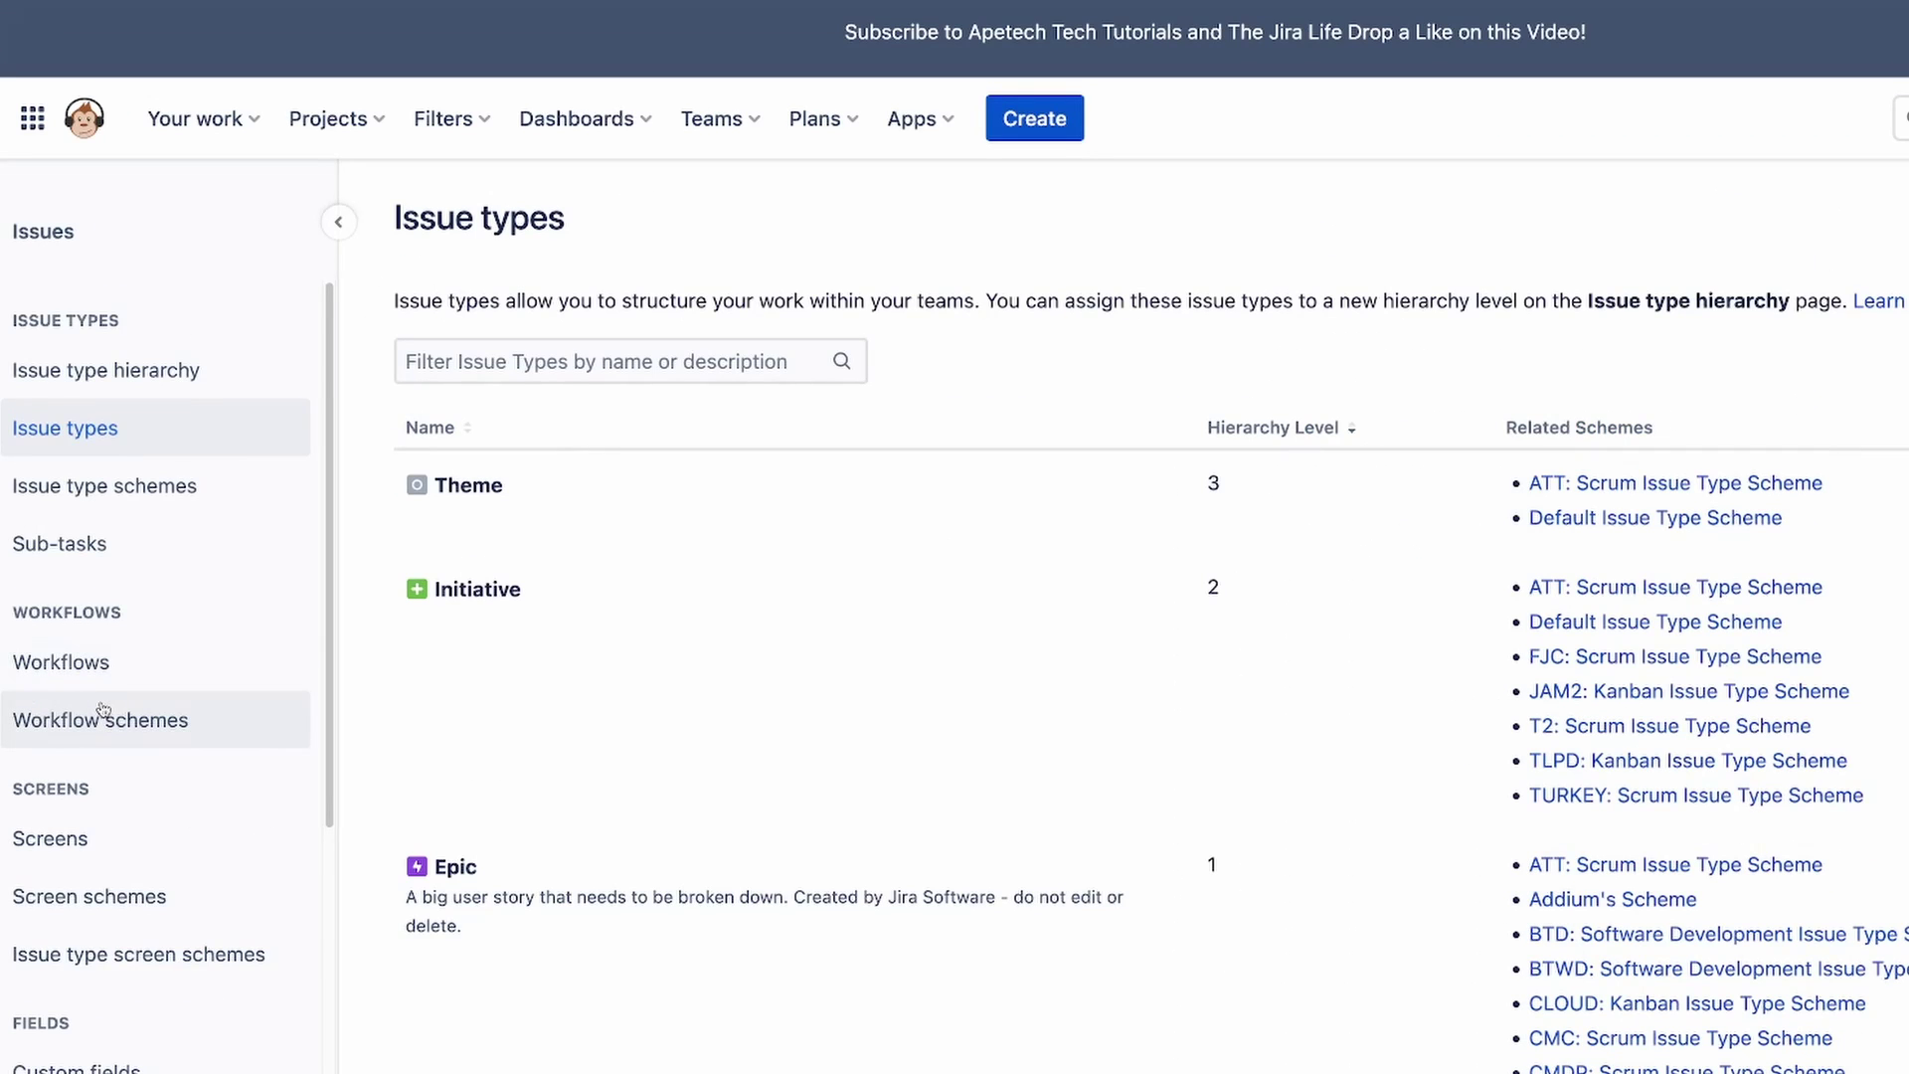
pyautogui.scroll(-5, 87, 638)
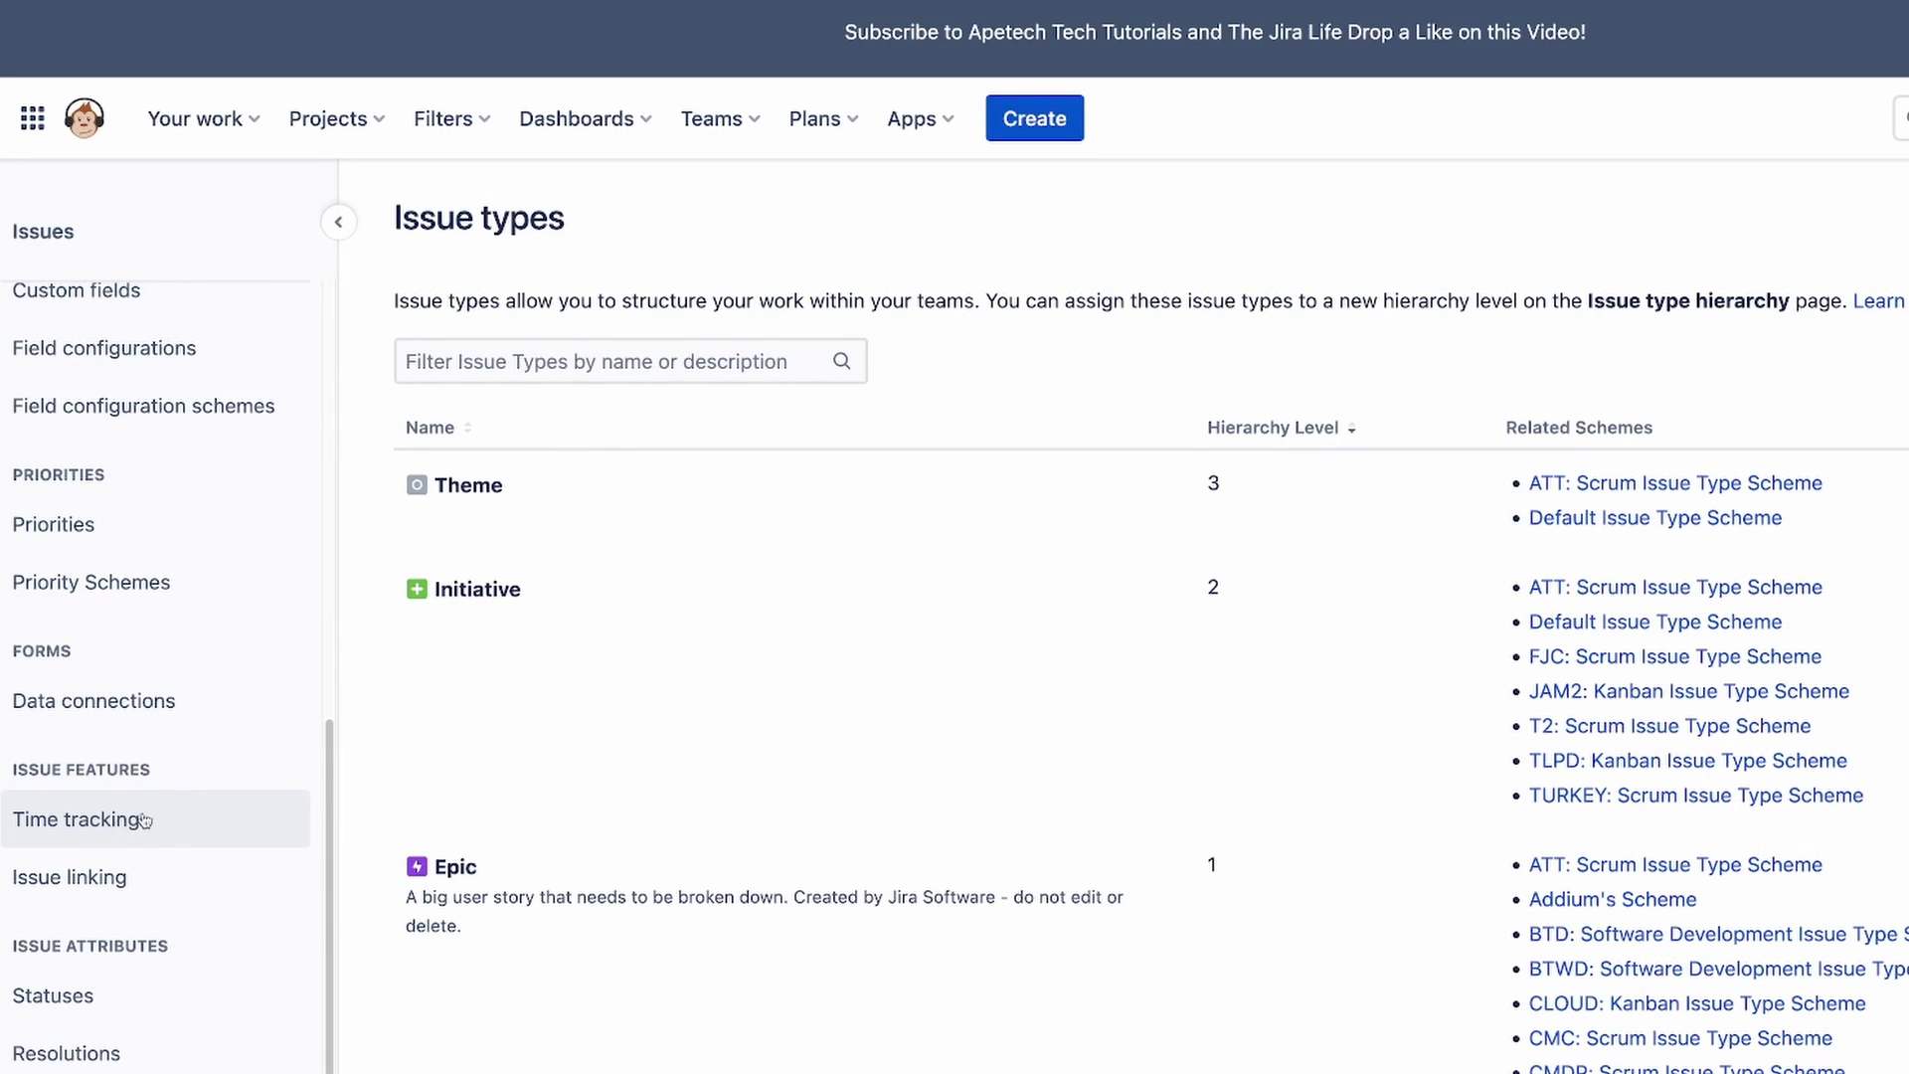
pyautogui.moveTo(26, 476); pyautogui.dragTo(53, 519)
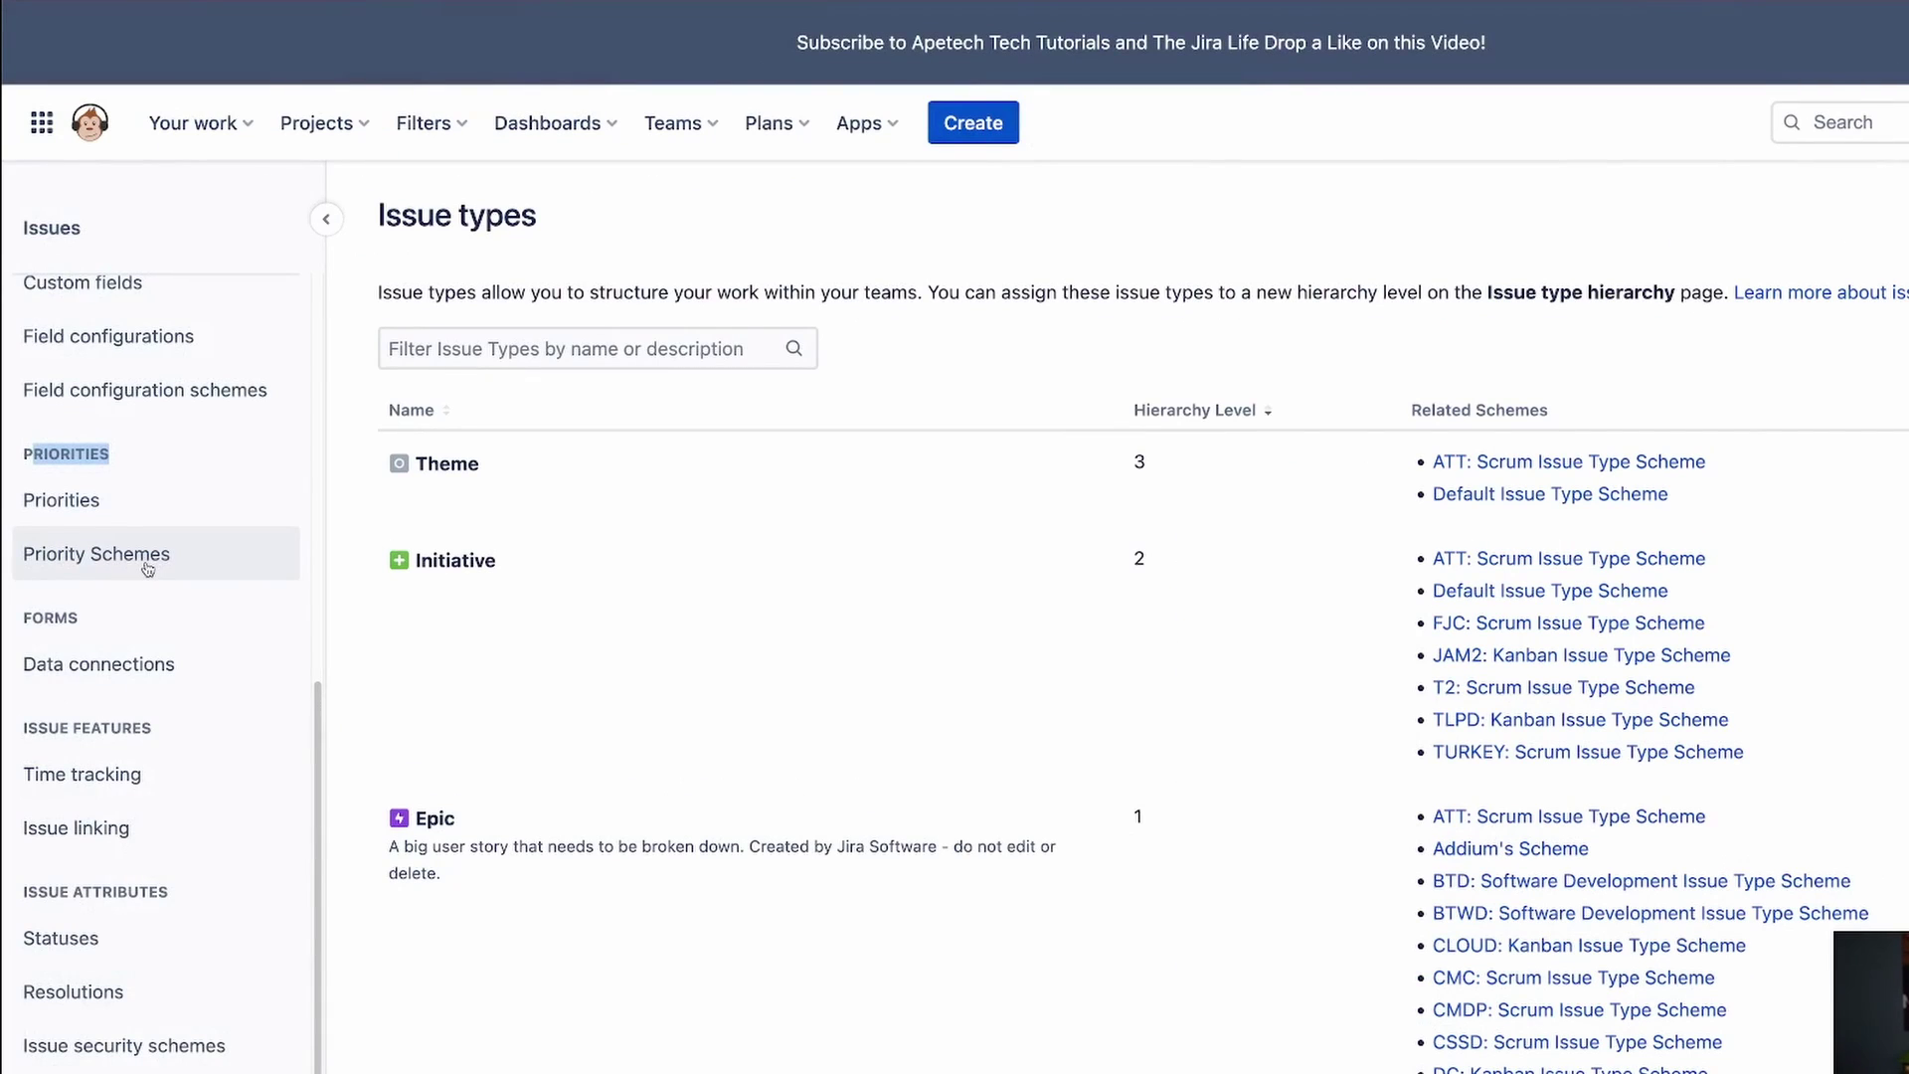
pyautogui.click(148, 567)
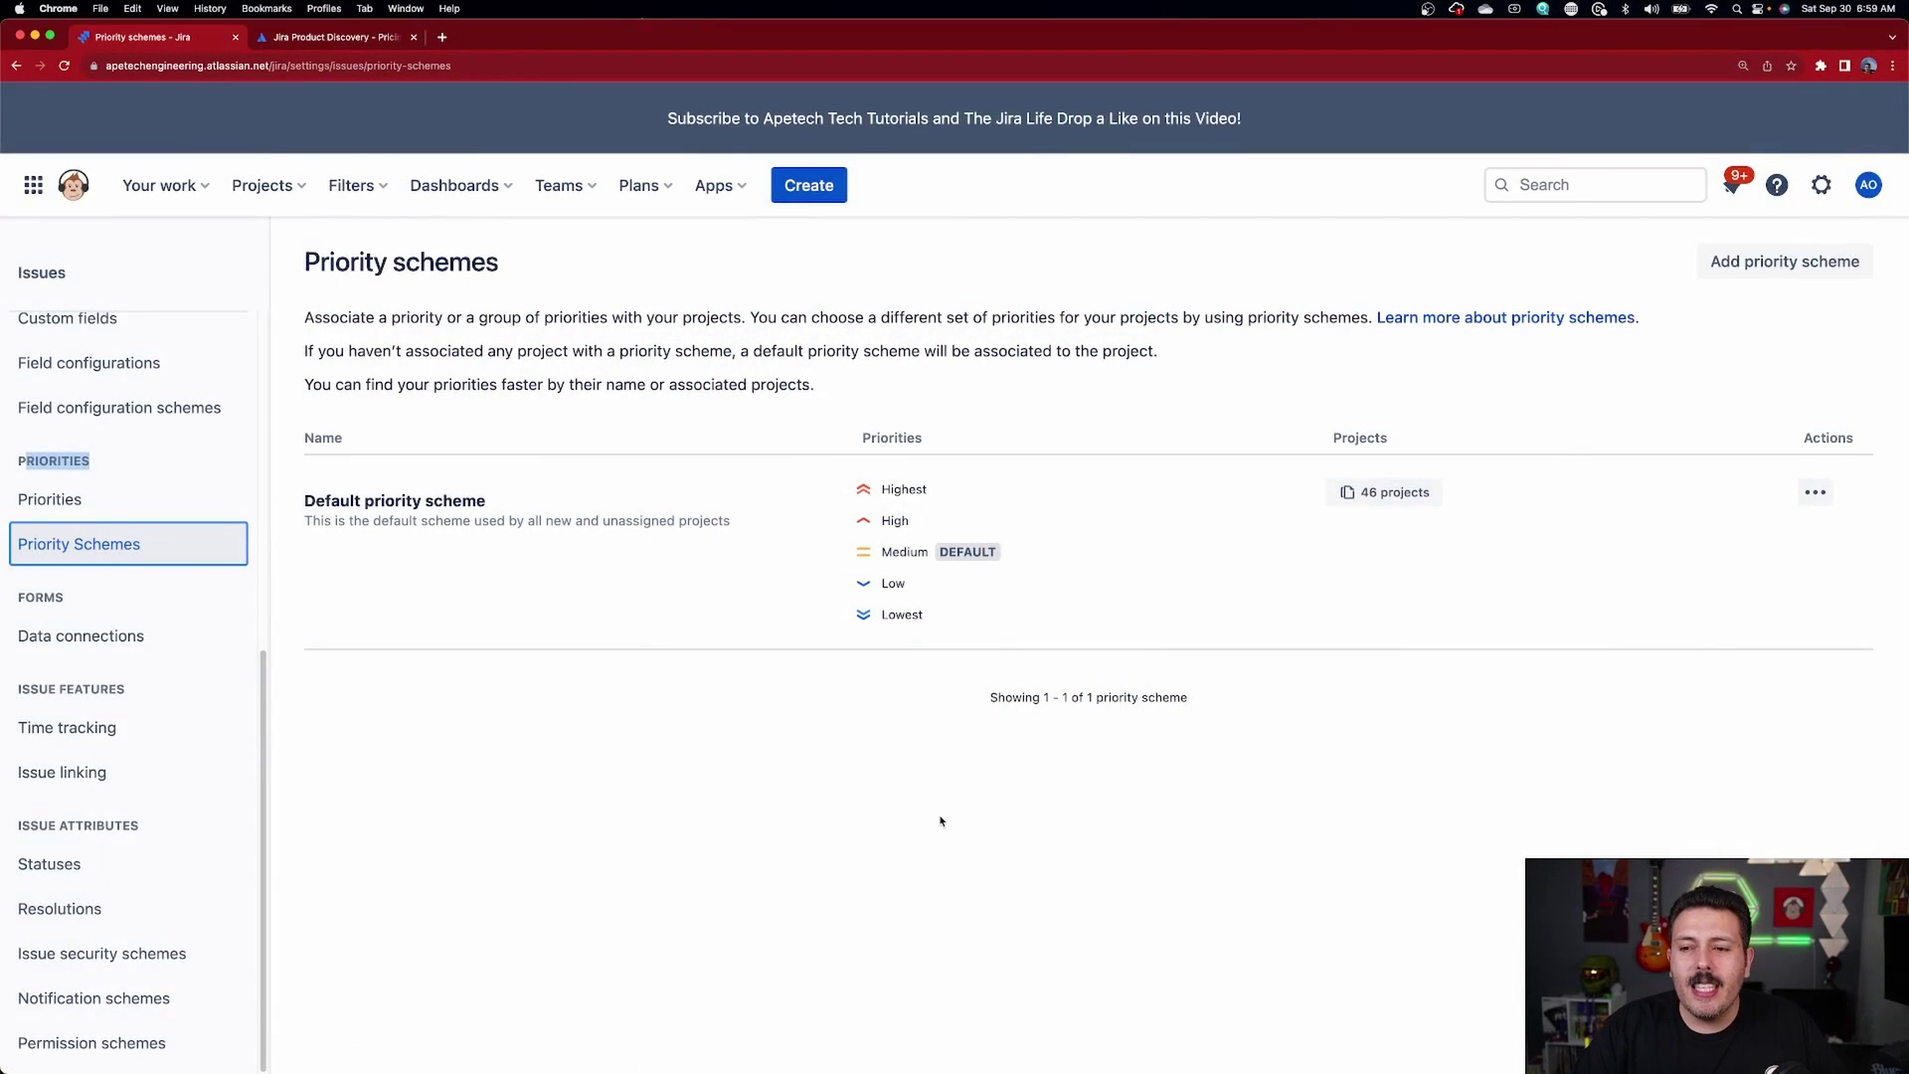
# Add a priority scheme named 'Priority Scheme for Kanban Demo Project' with description 'ya da yada'.
pyautogui.click(1820, 493)
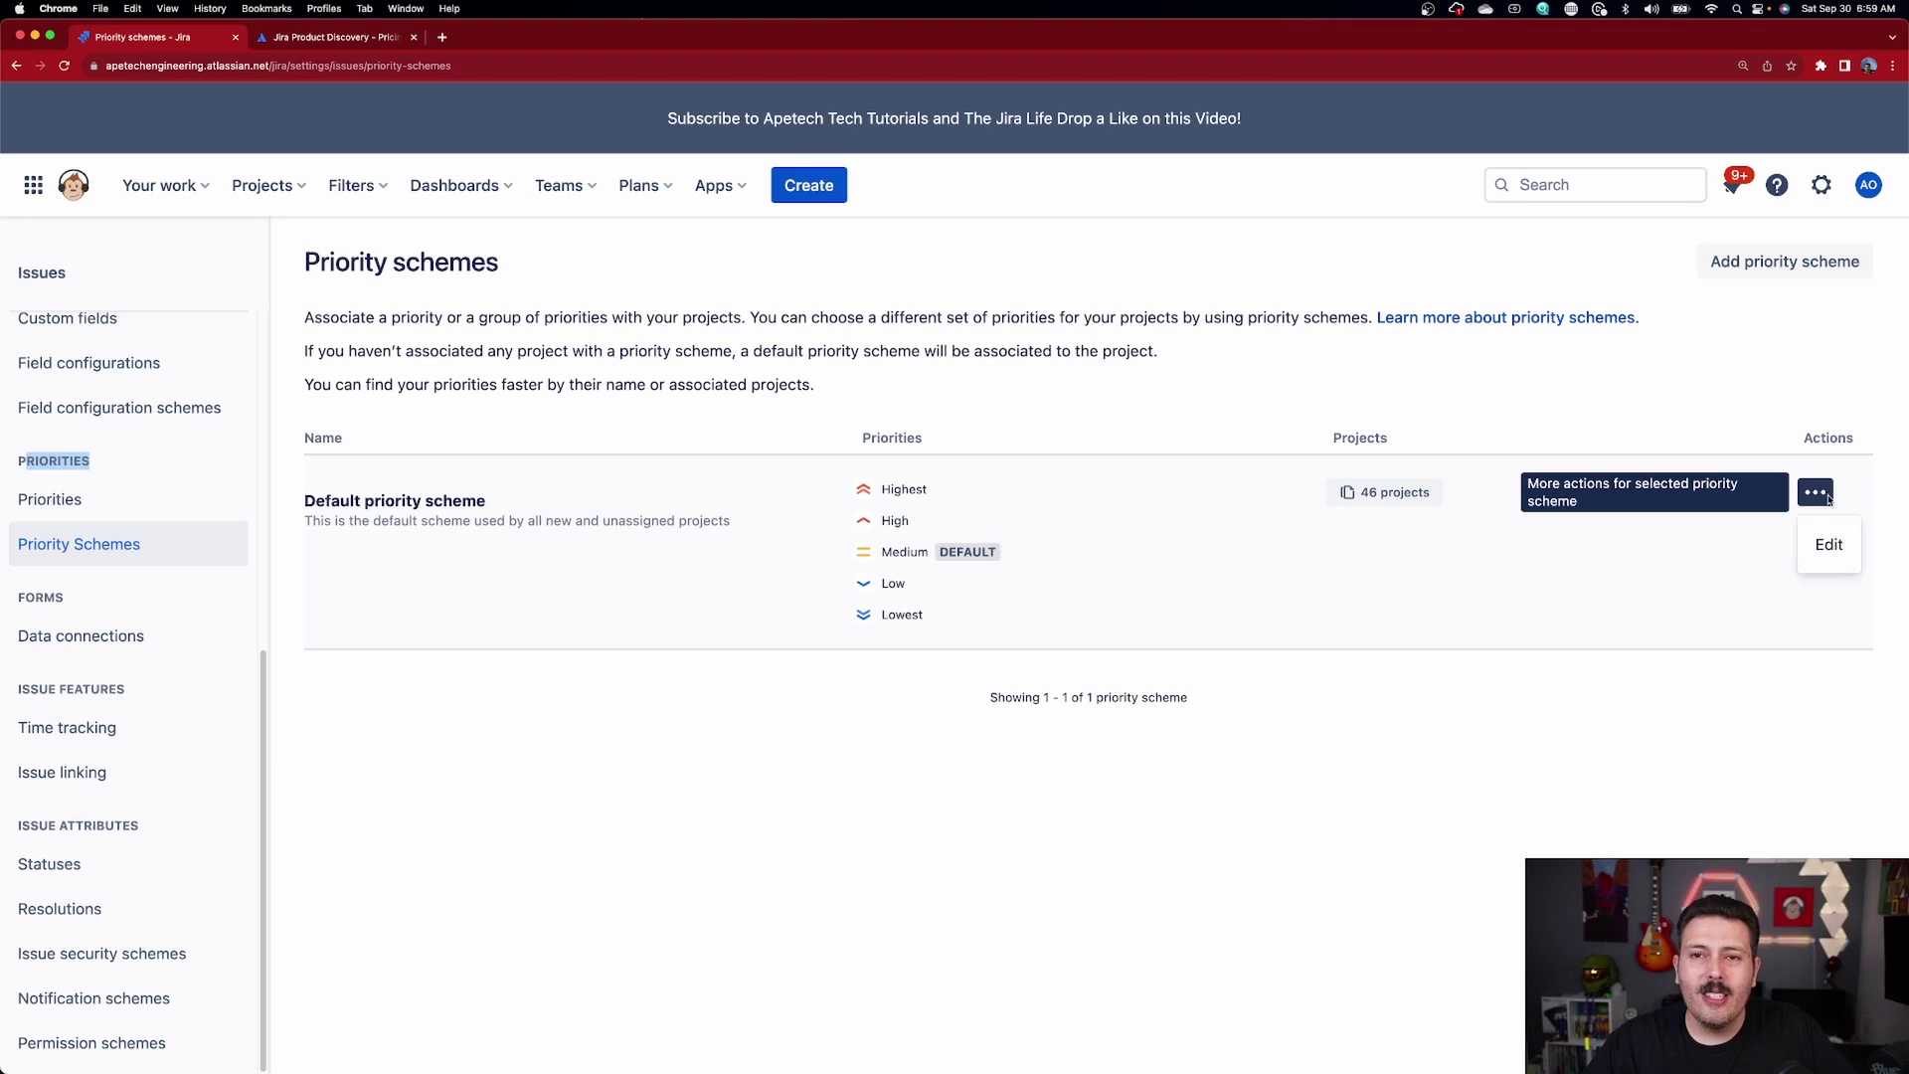
pyautogui.click(1824, 494)
pyautogui.click(1849, 261)
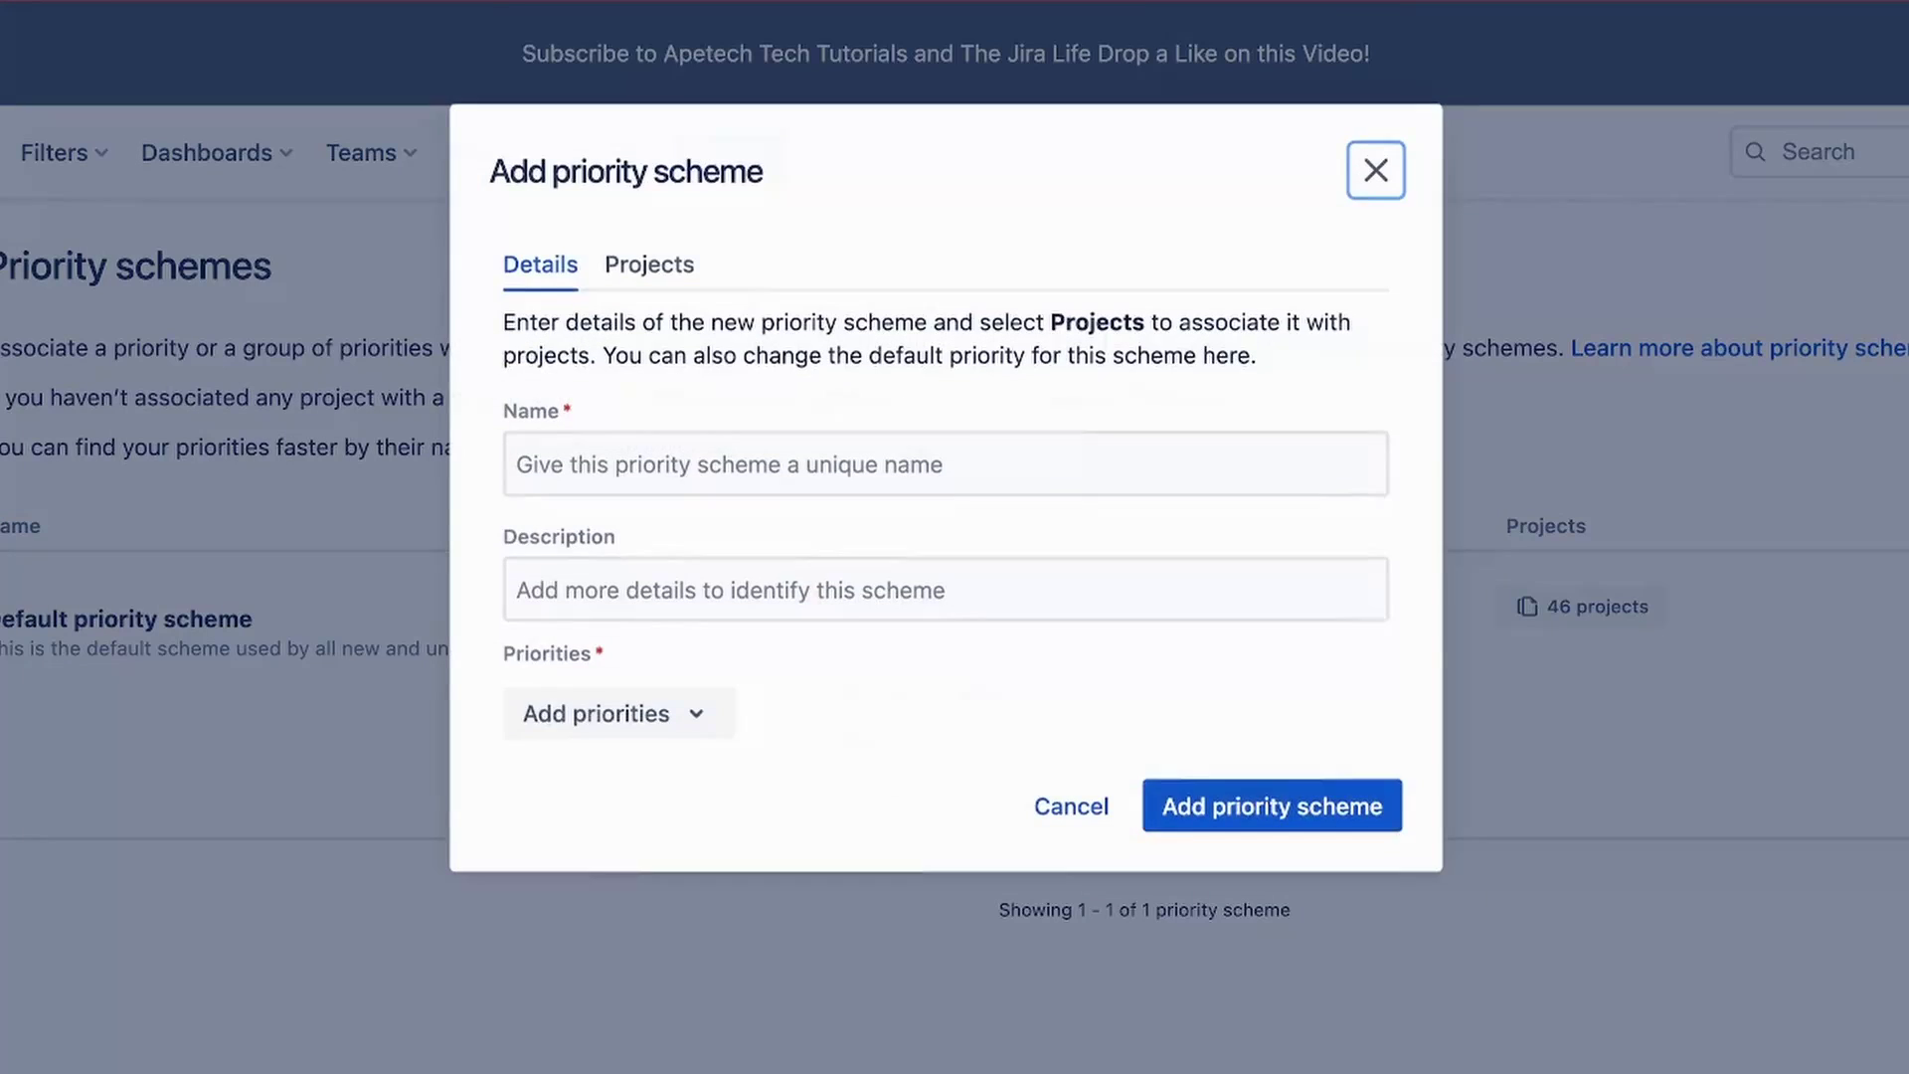
pyautogui.click(672, 465)
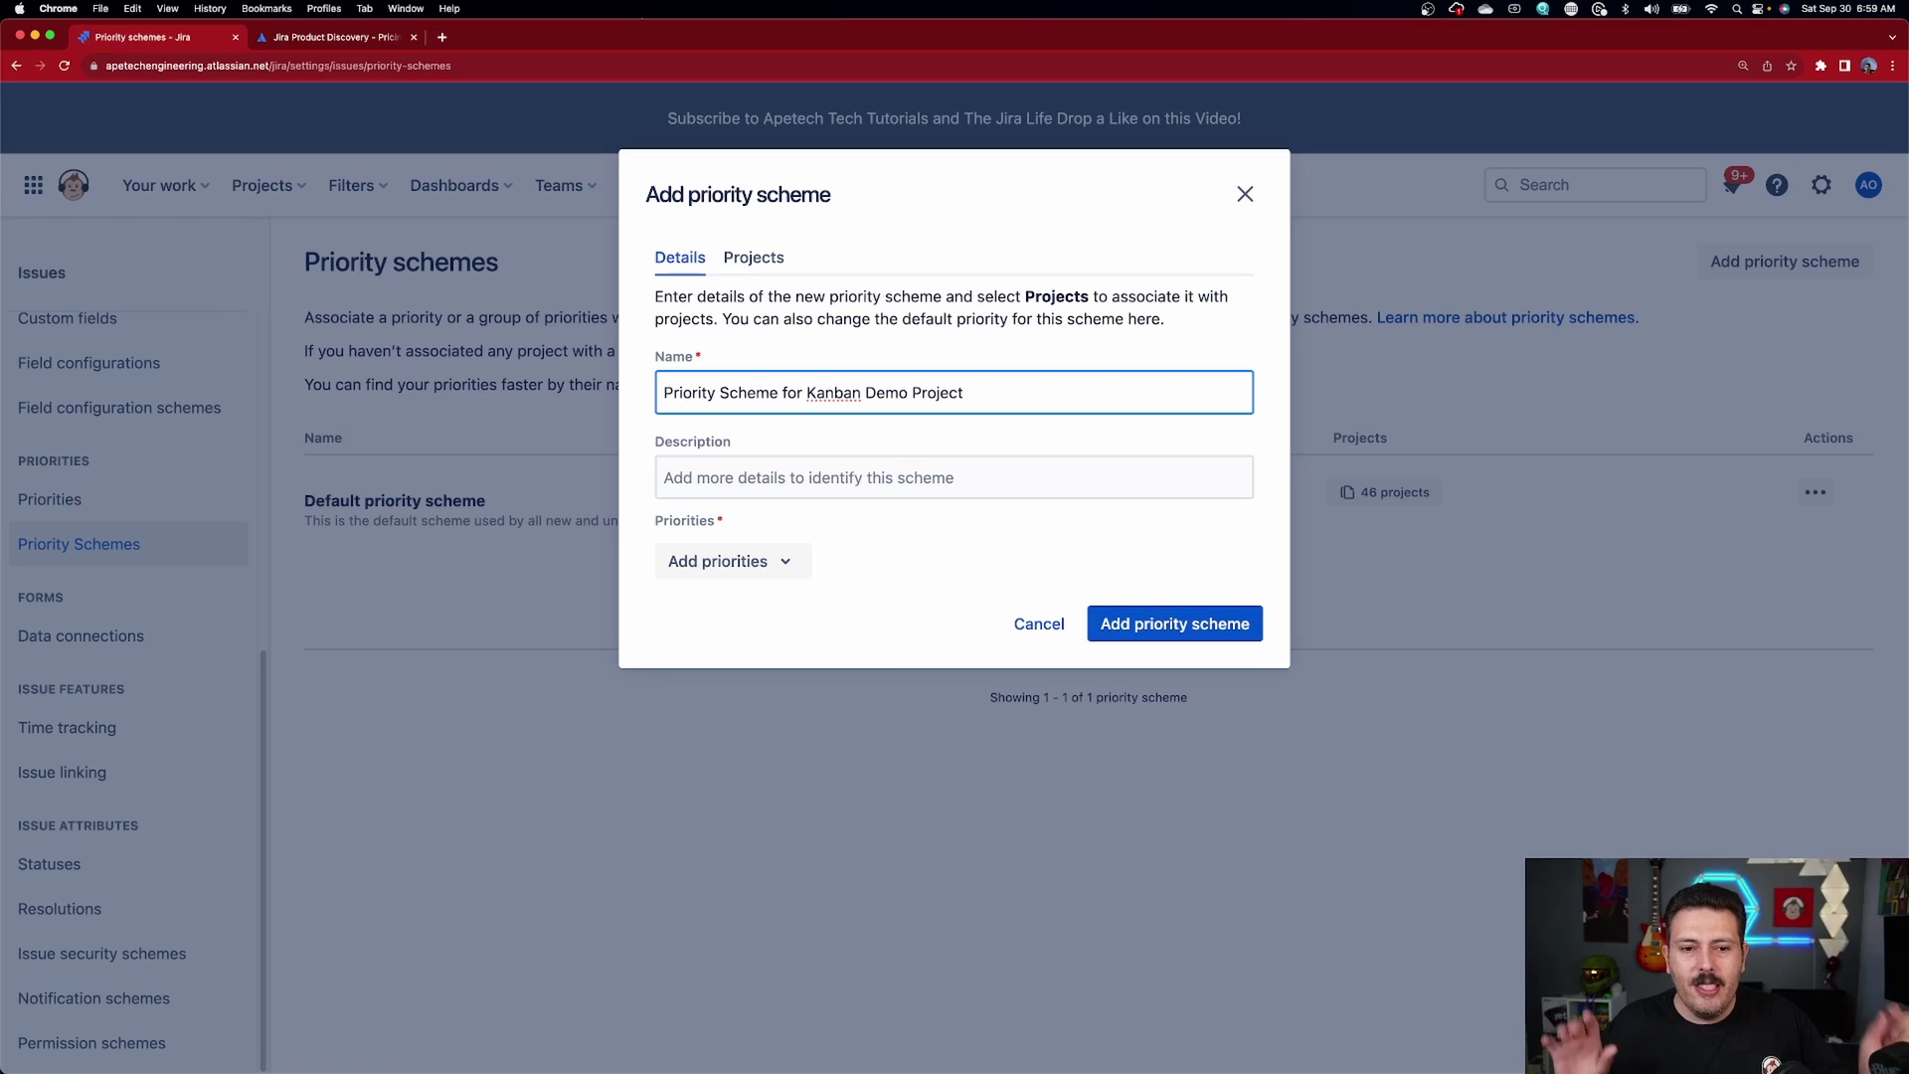
pyautogui.click(834, 479)
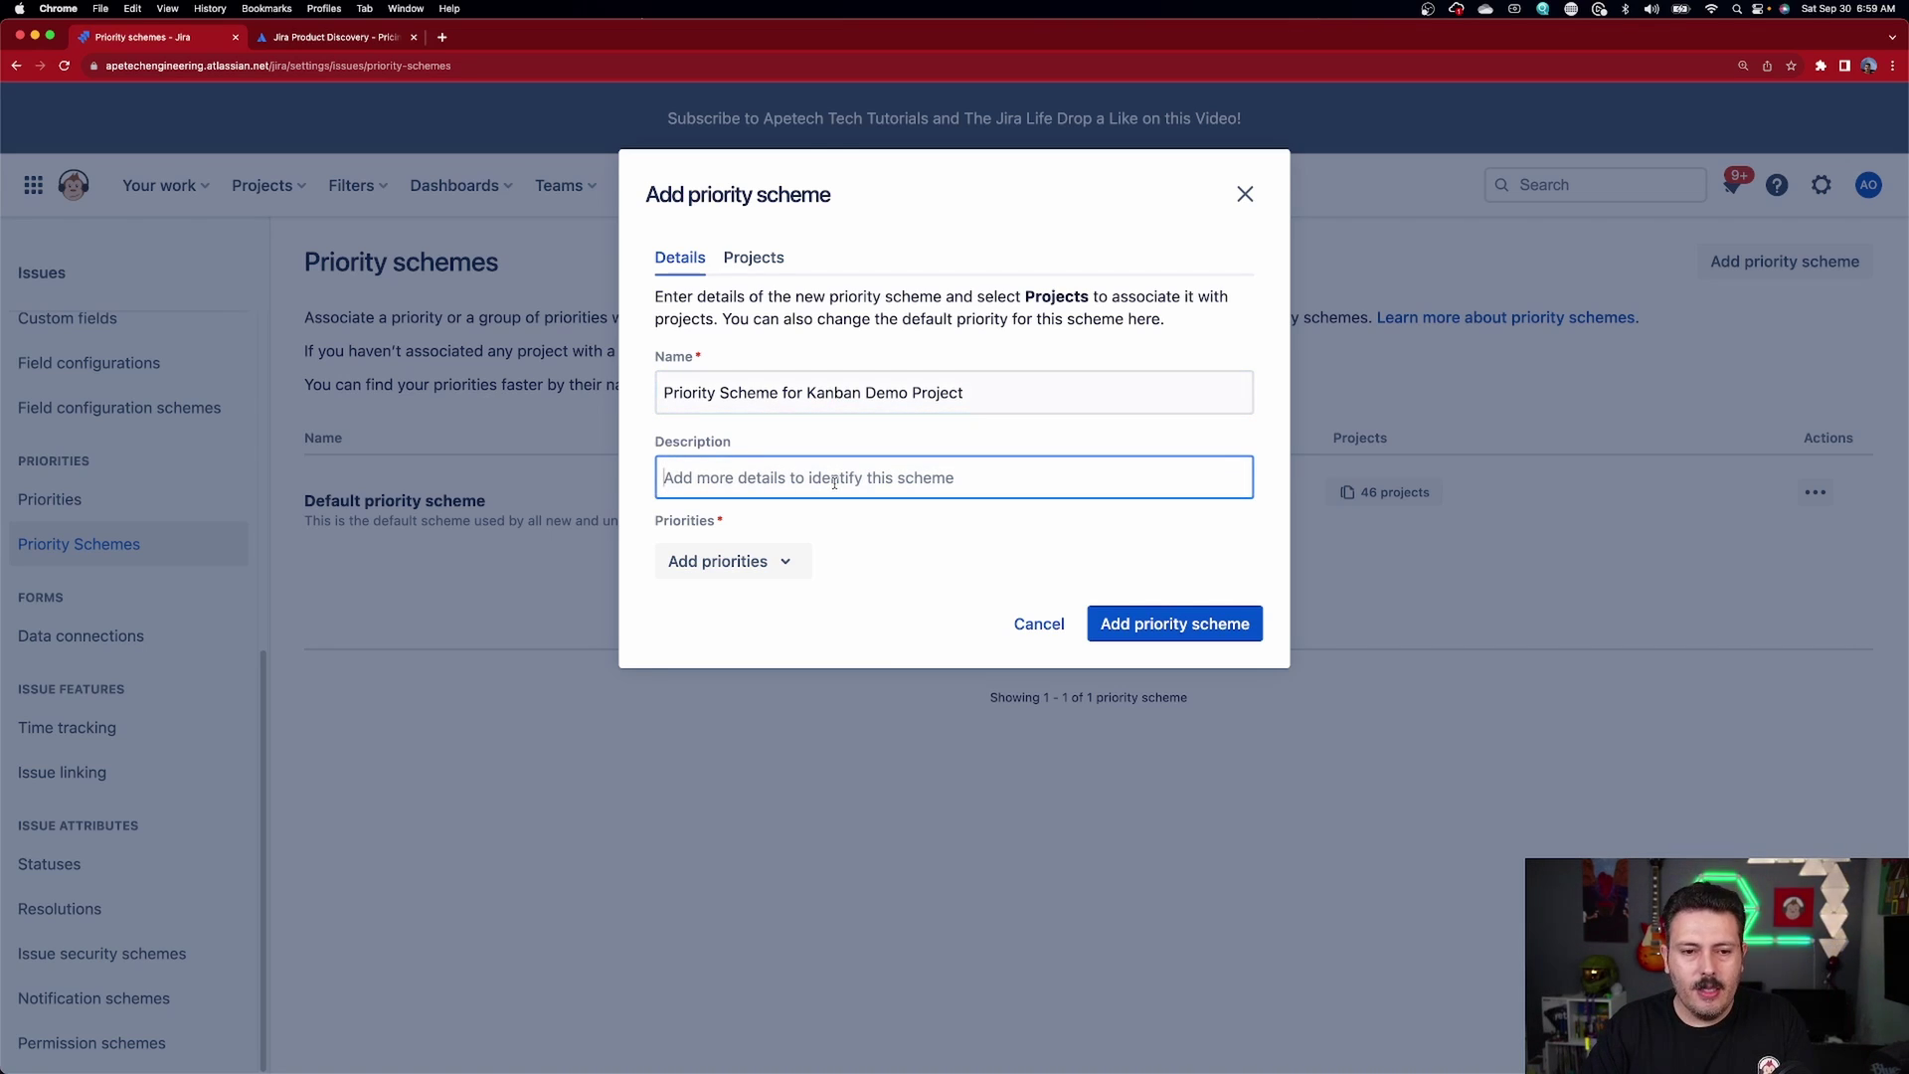
pyautogui.write('ya da yada')
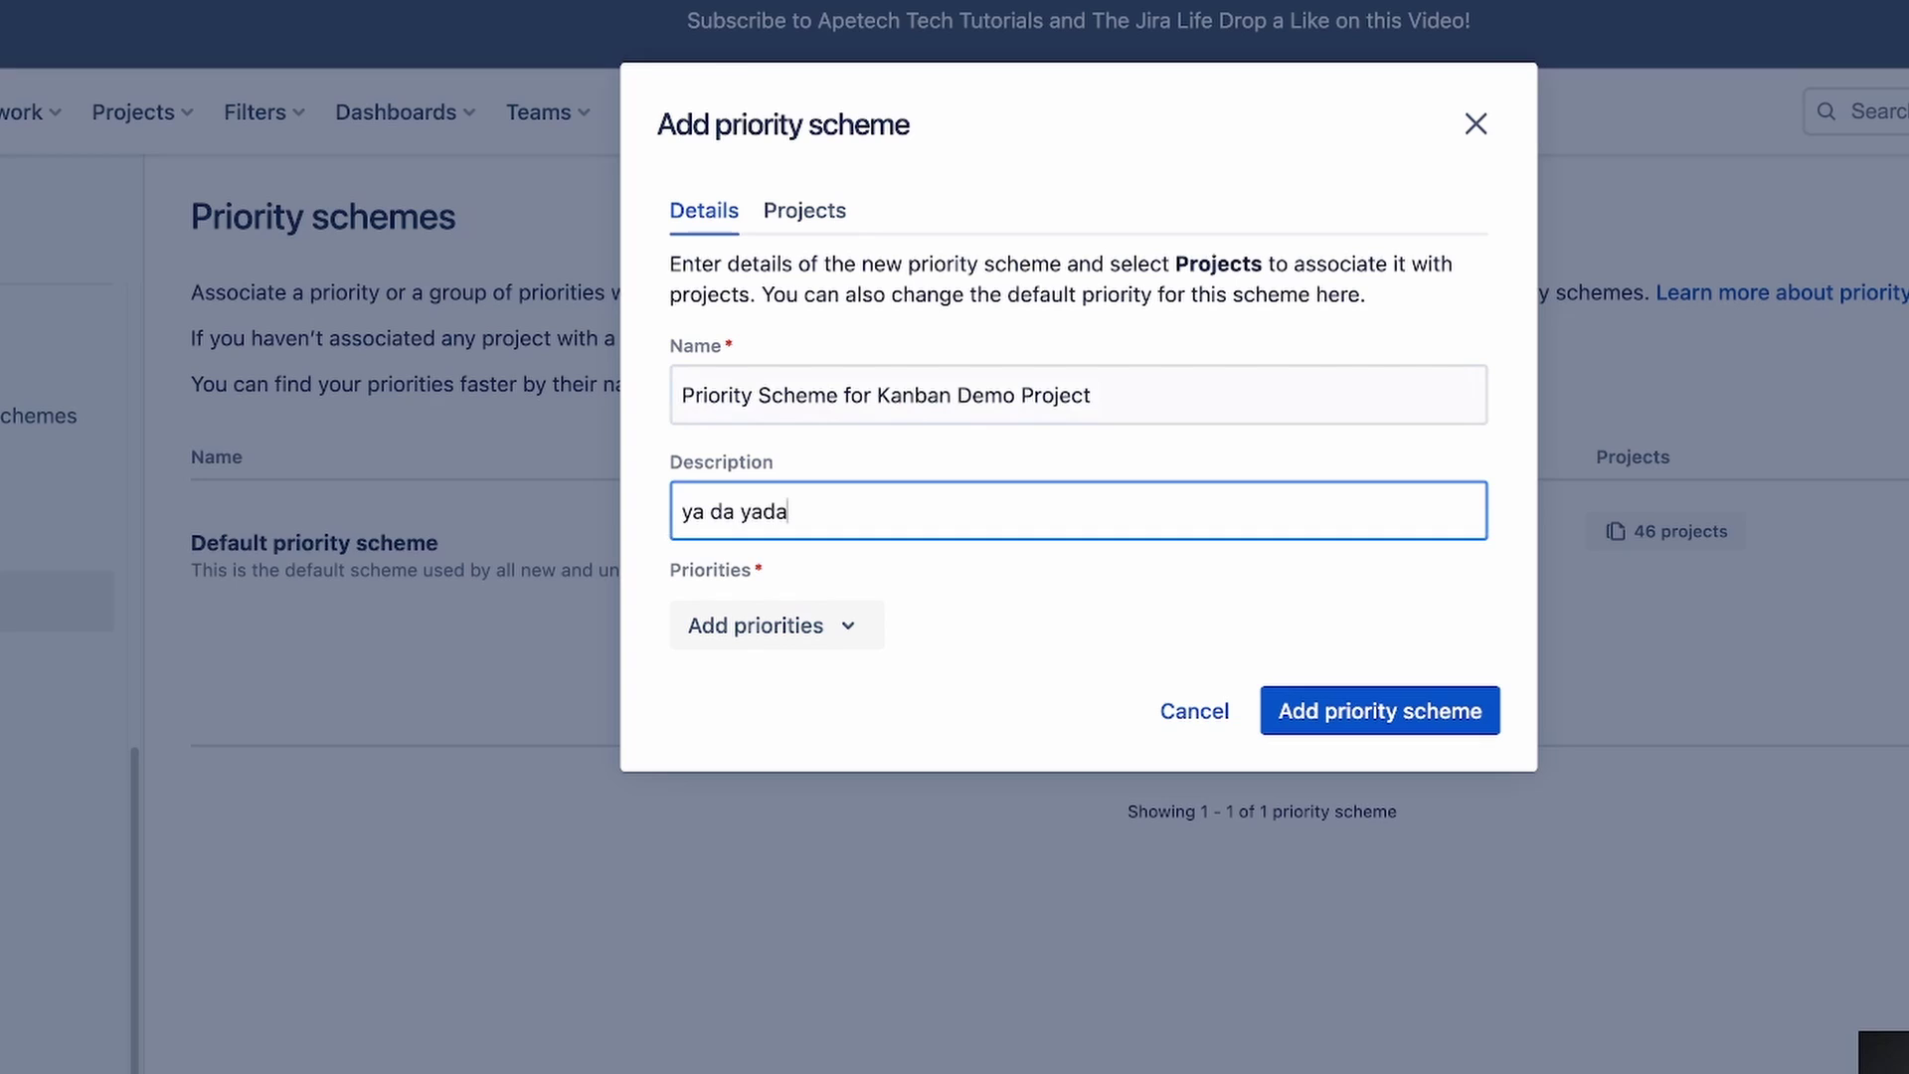
# Add High, Medium and Low (High as default) to the scheme, dropping Highest, and save it.
pyautogui.click(810, 635)
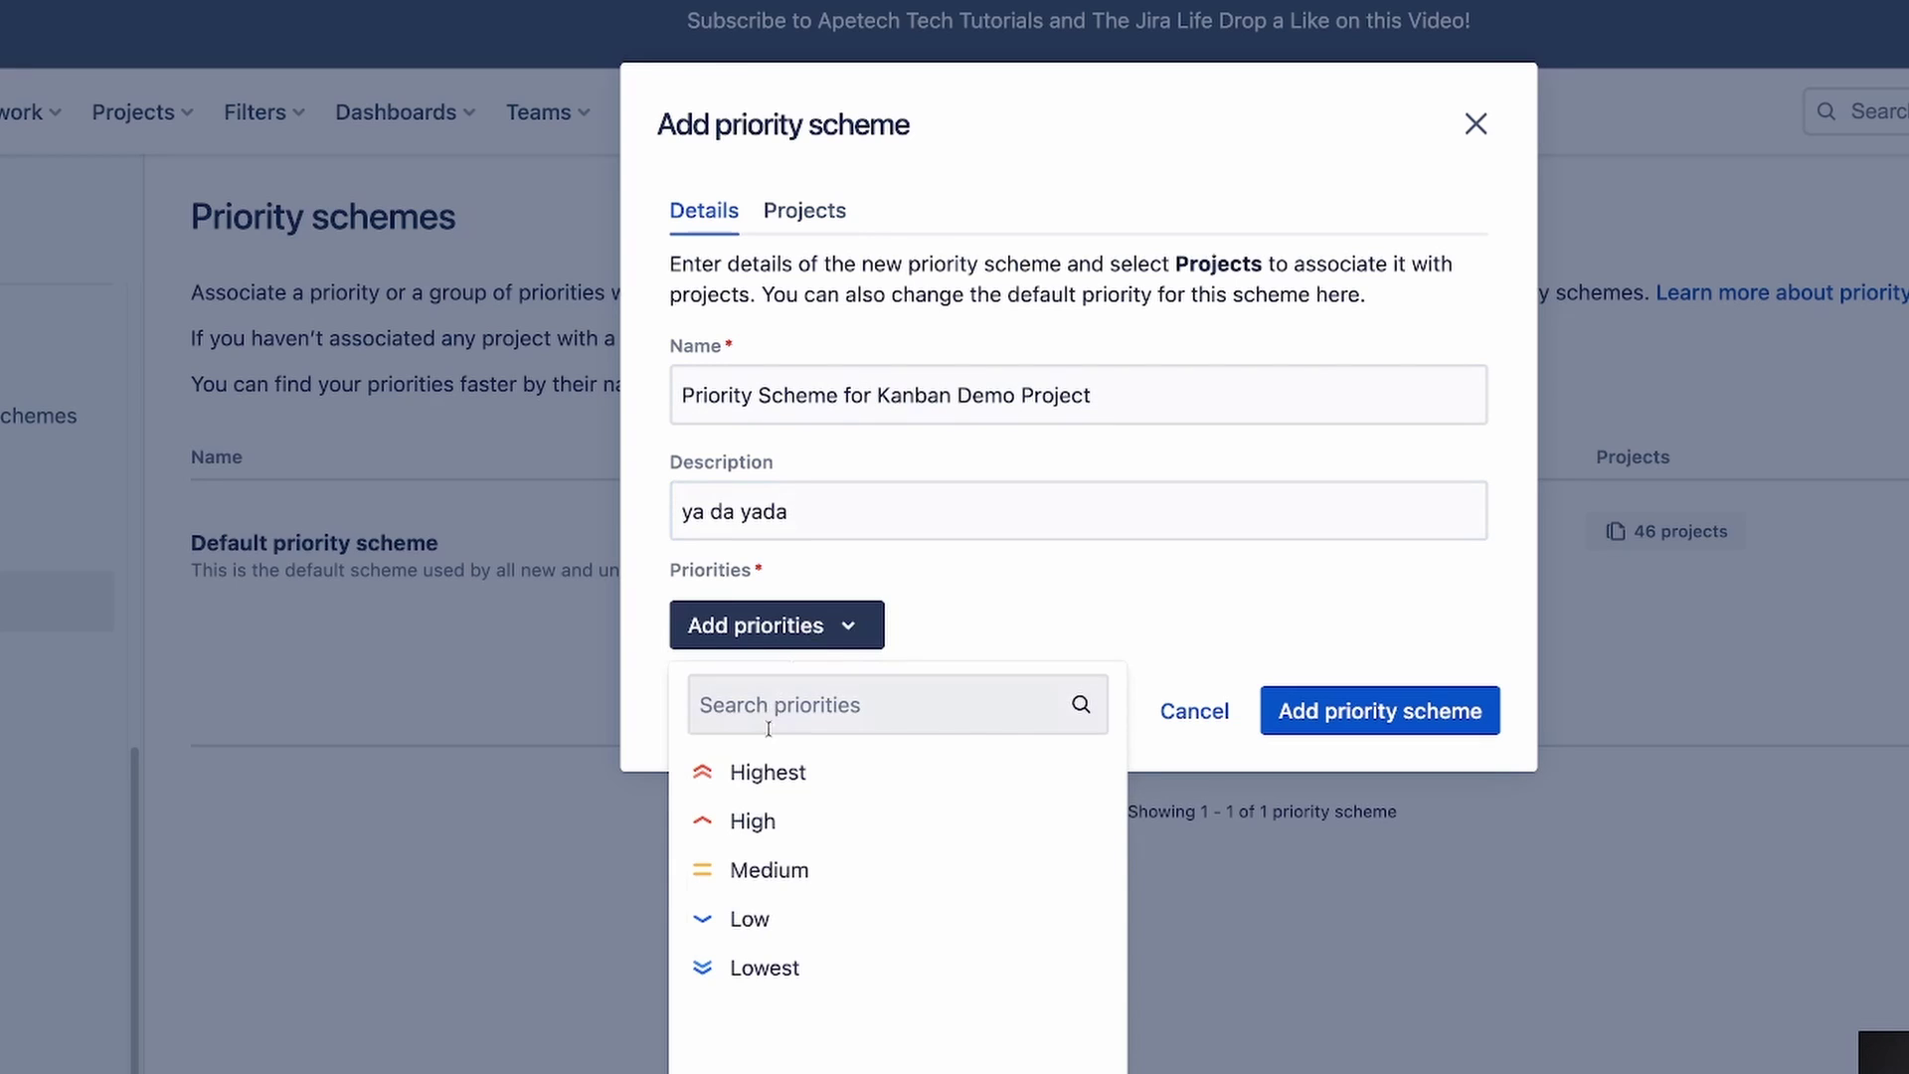
pyautogui.click(846, 786)
pyautogui.click(851, 788)
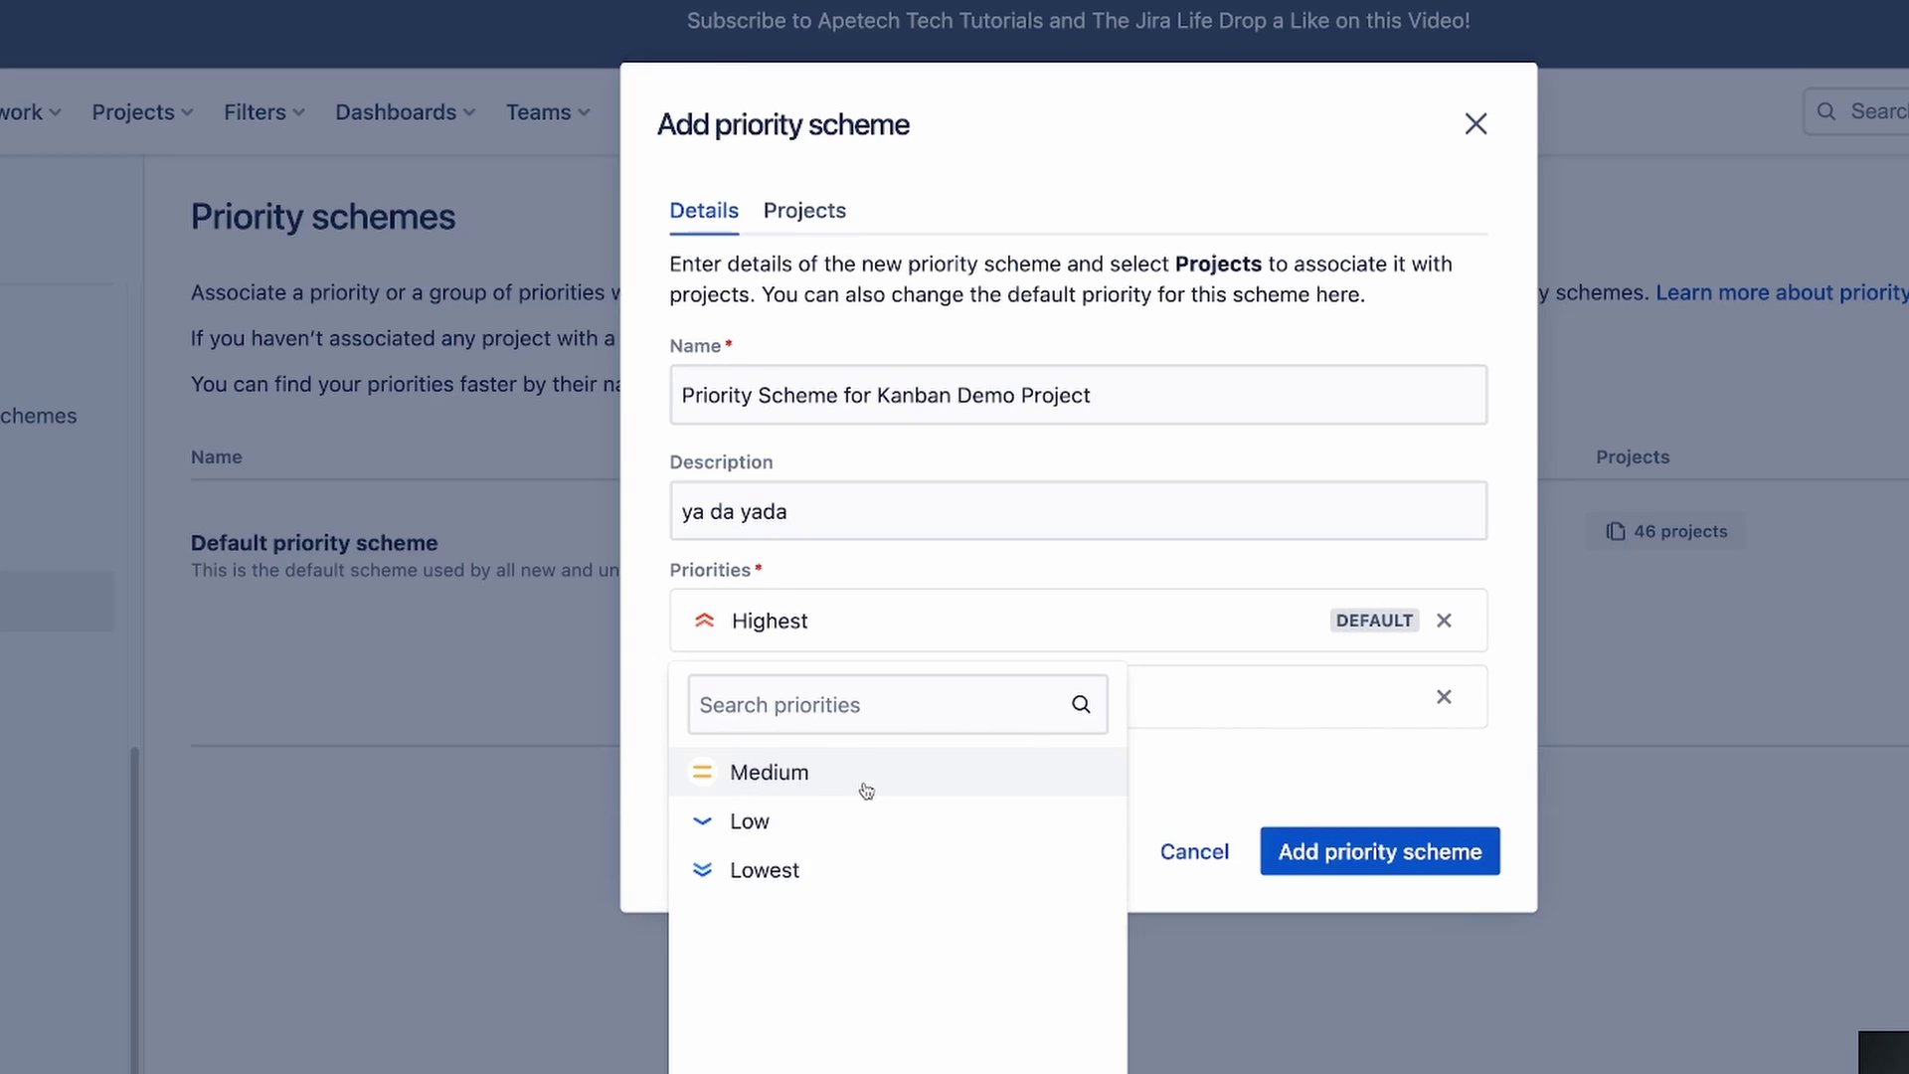
pyautogui.click(820, 839)
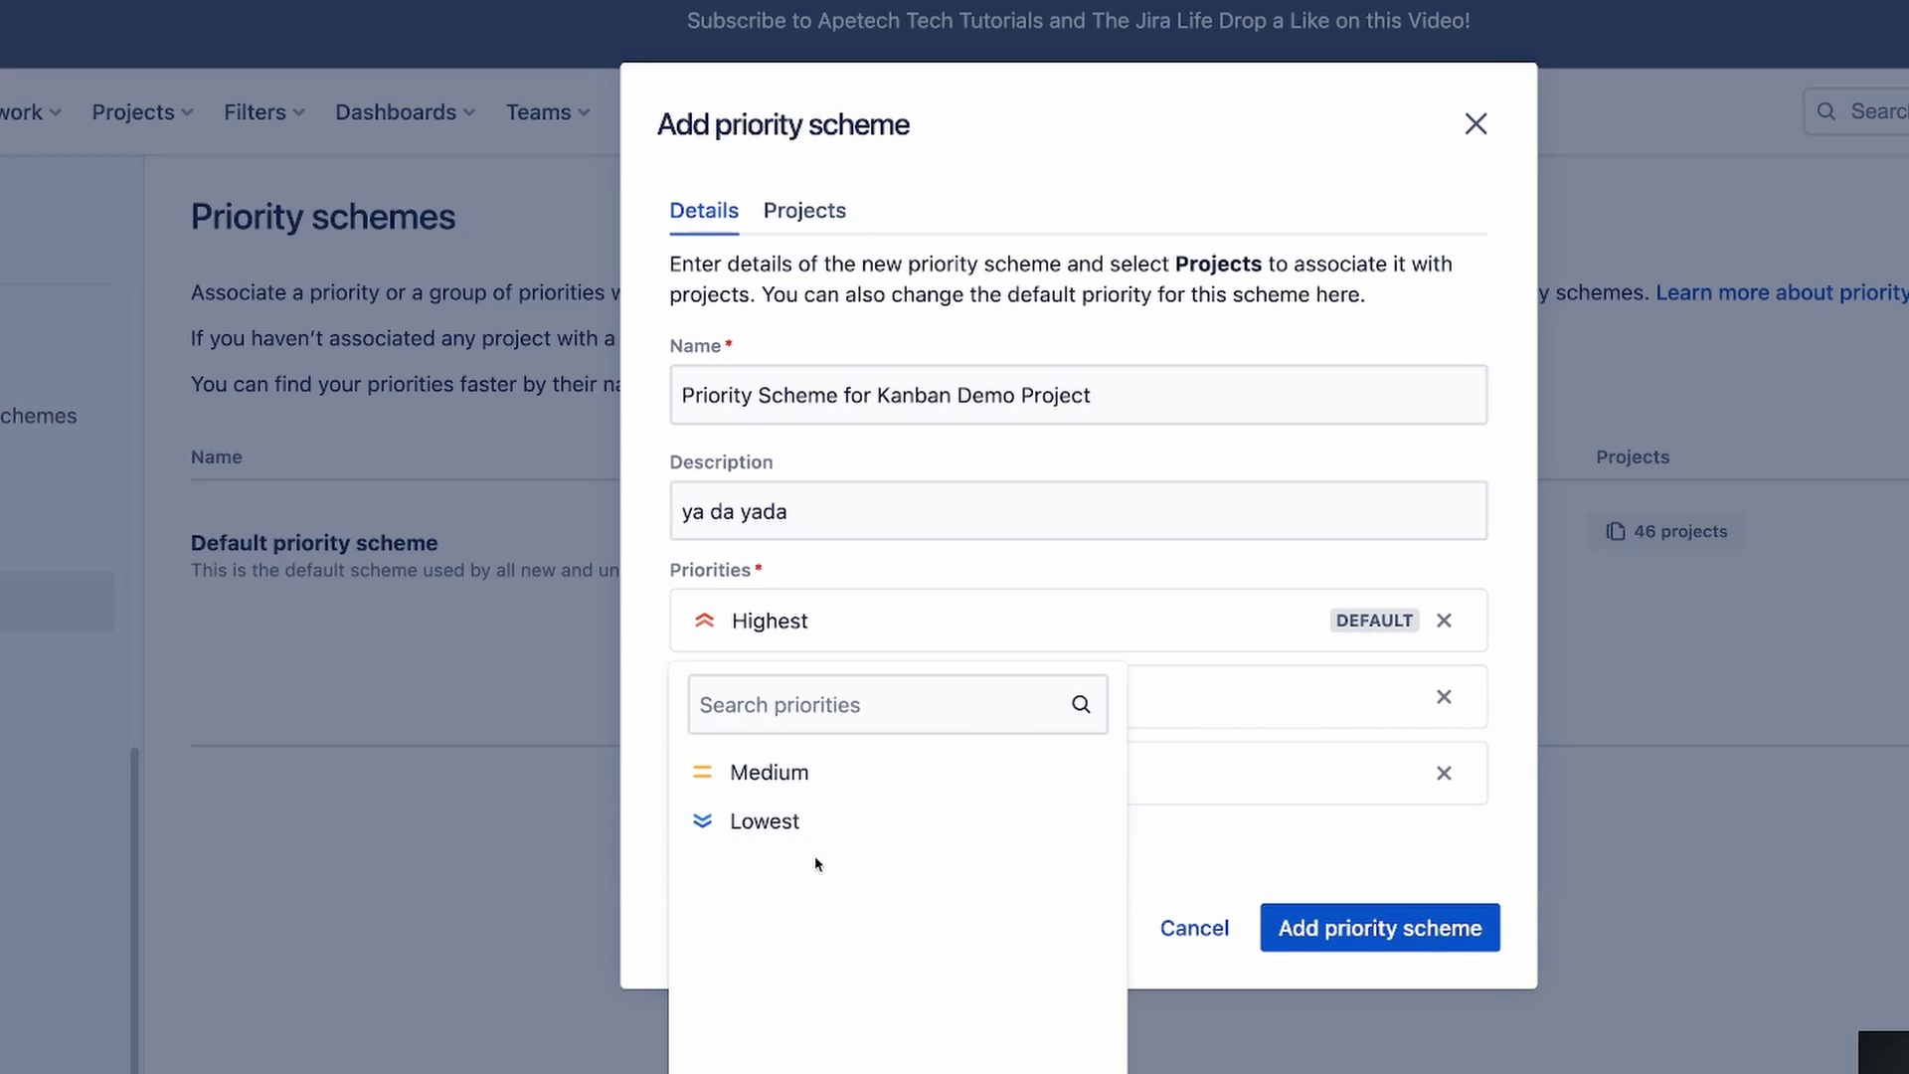
pyautogui.click(865, 788)
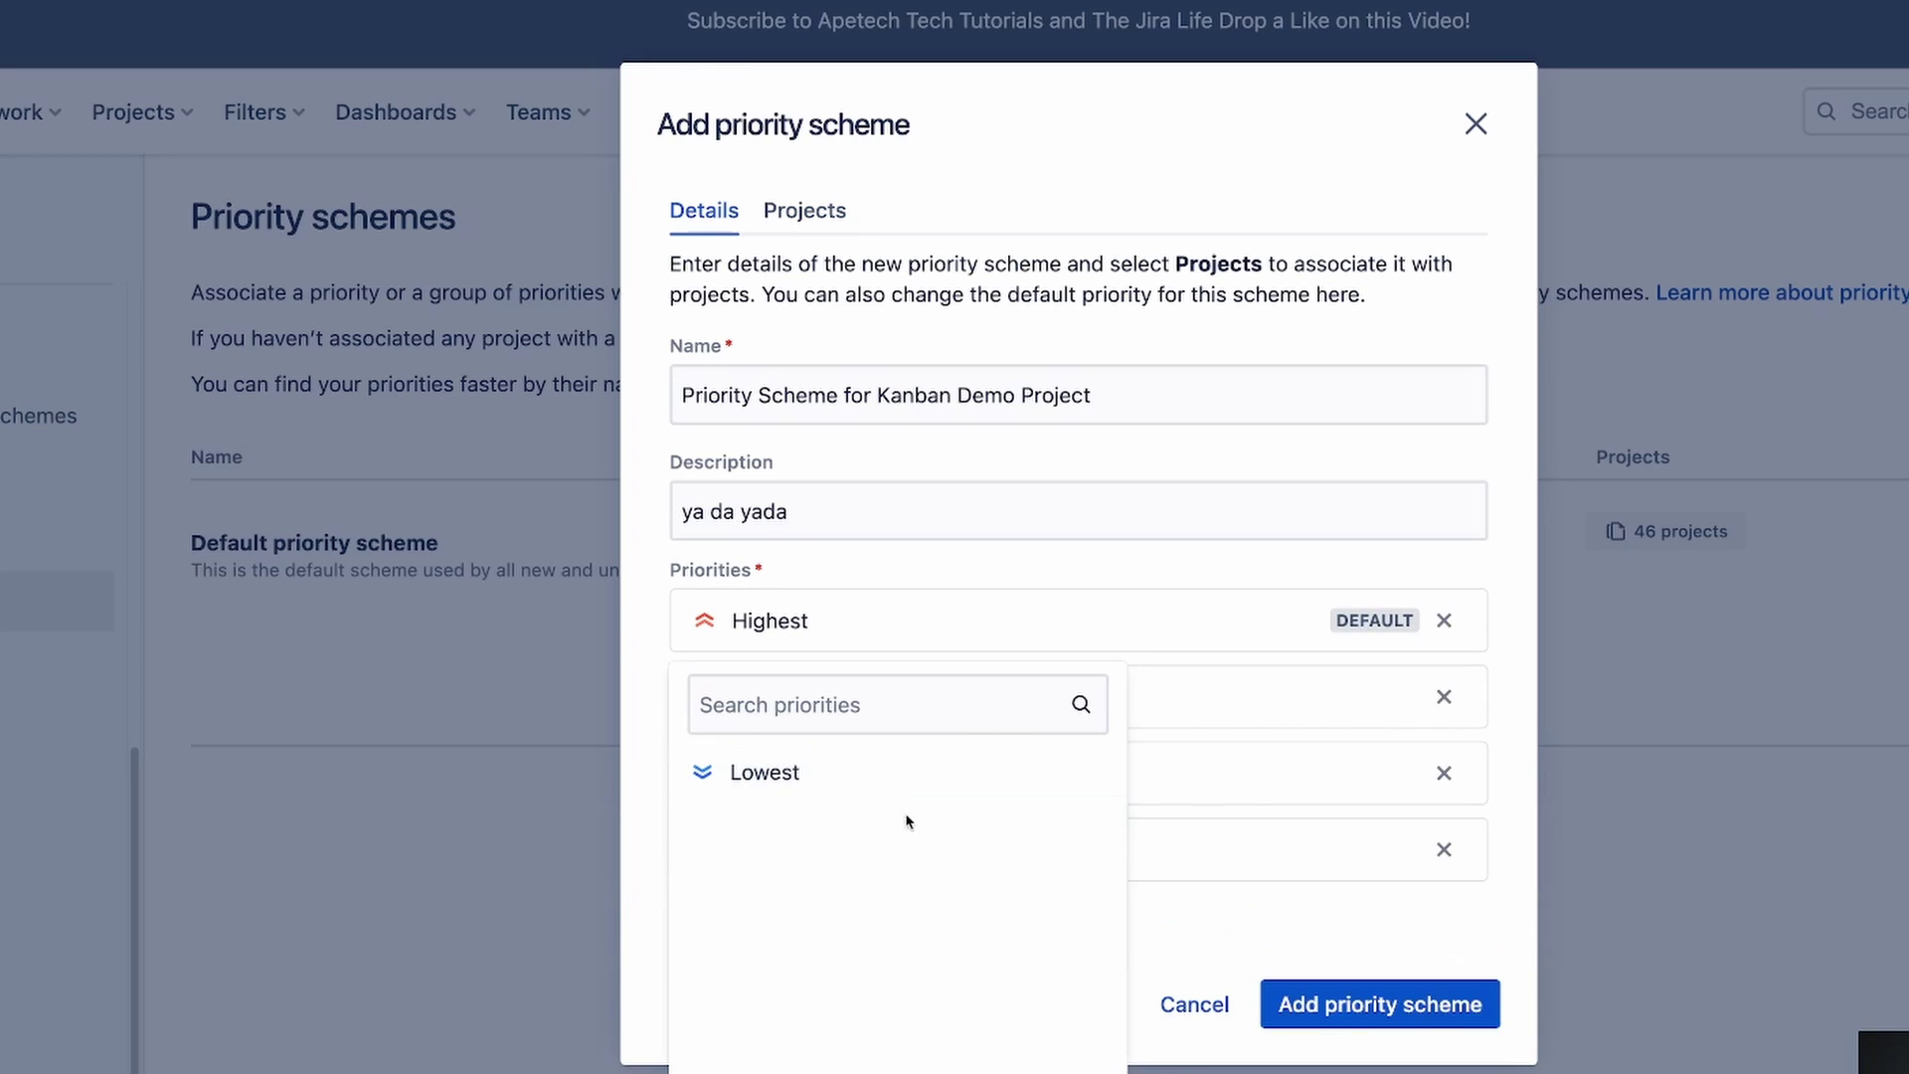
pyautogui.click(1239, 913)
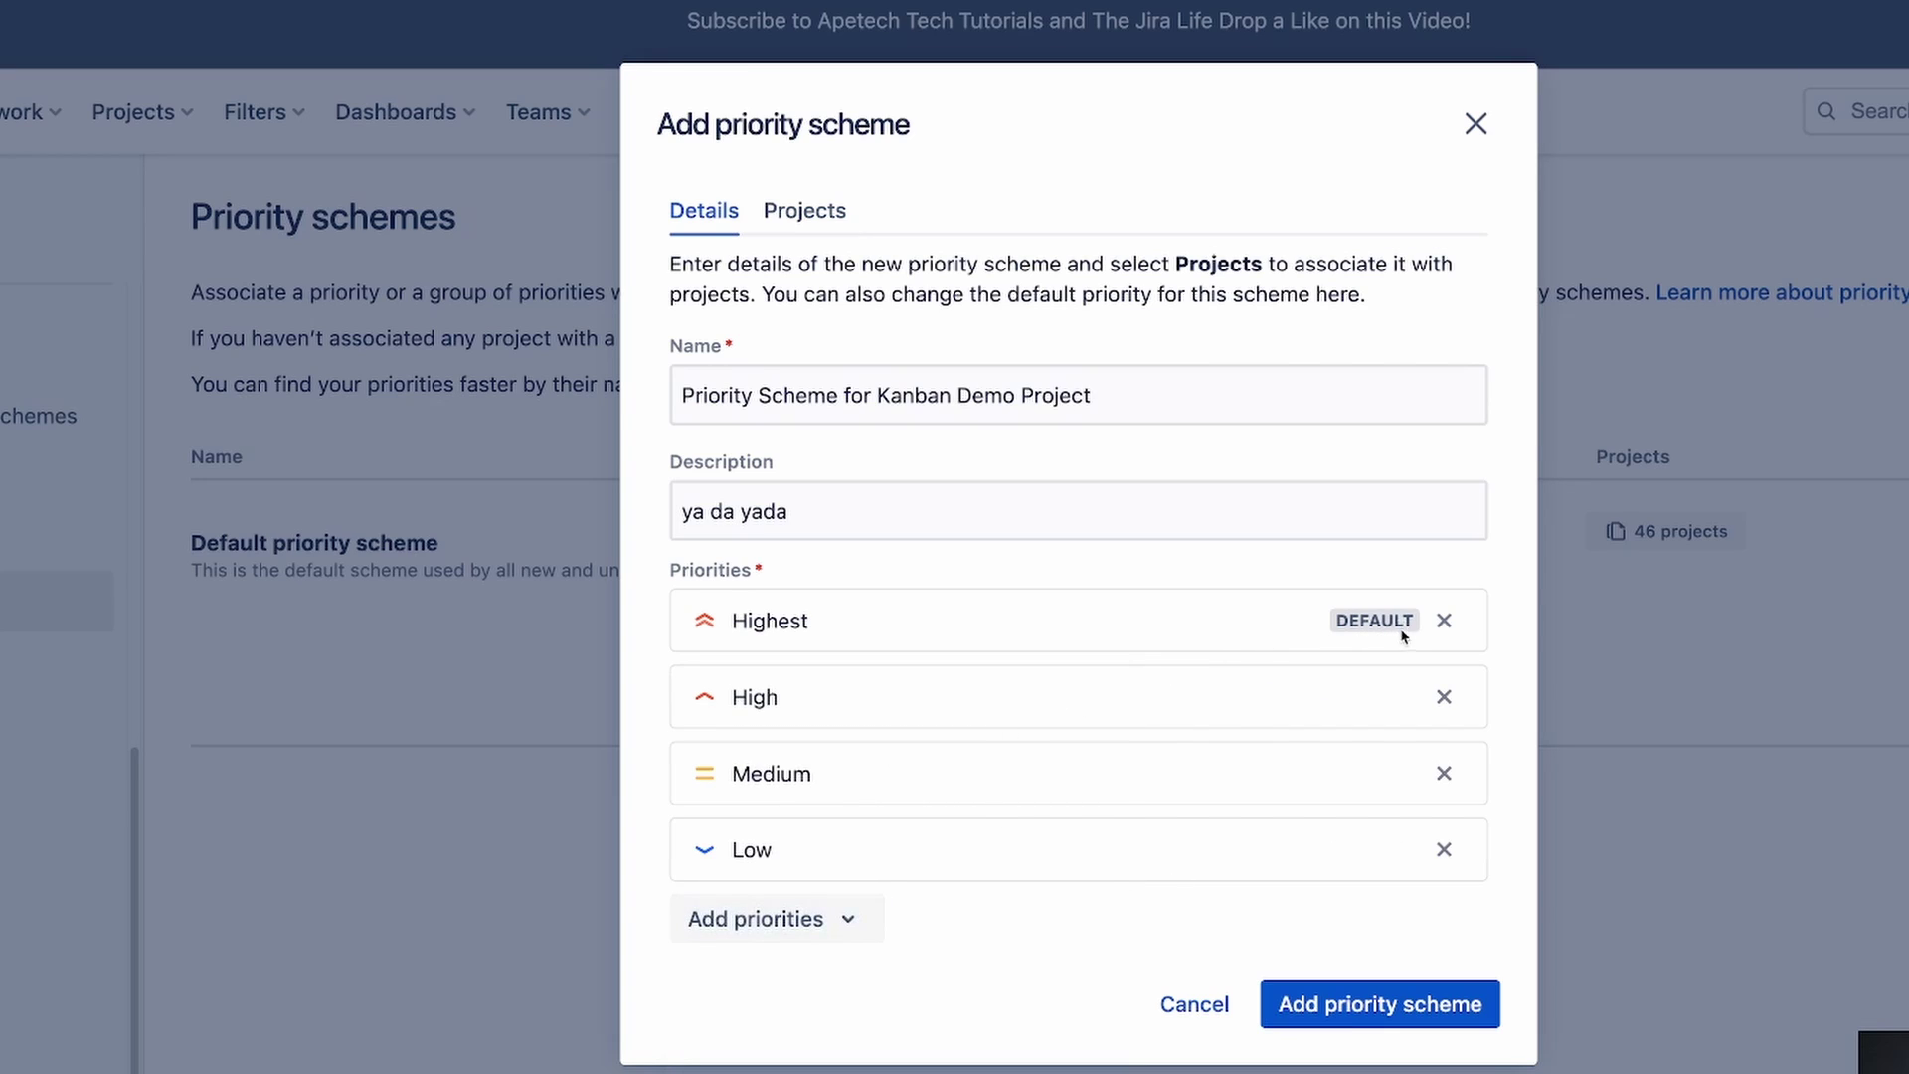
pyautogui.click(1443, 622)
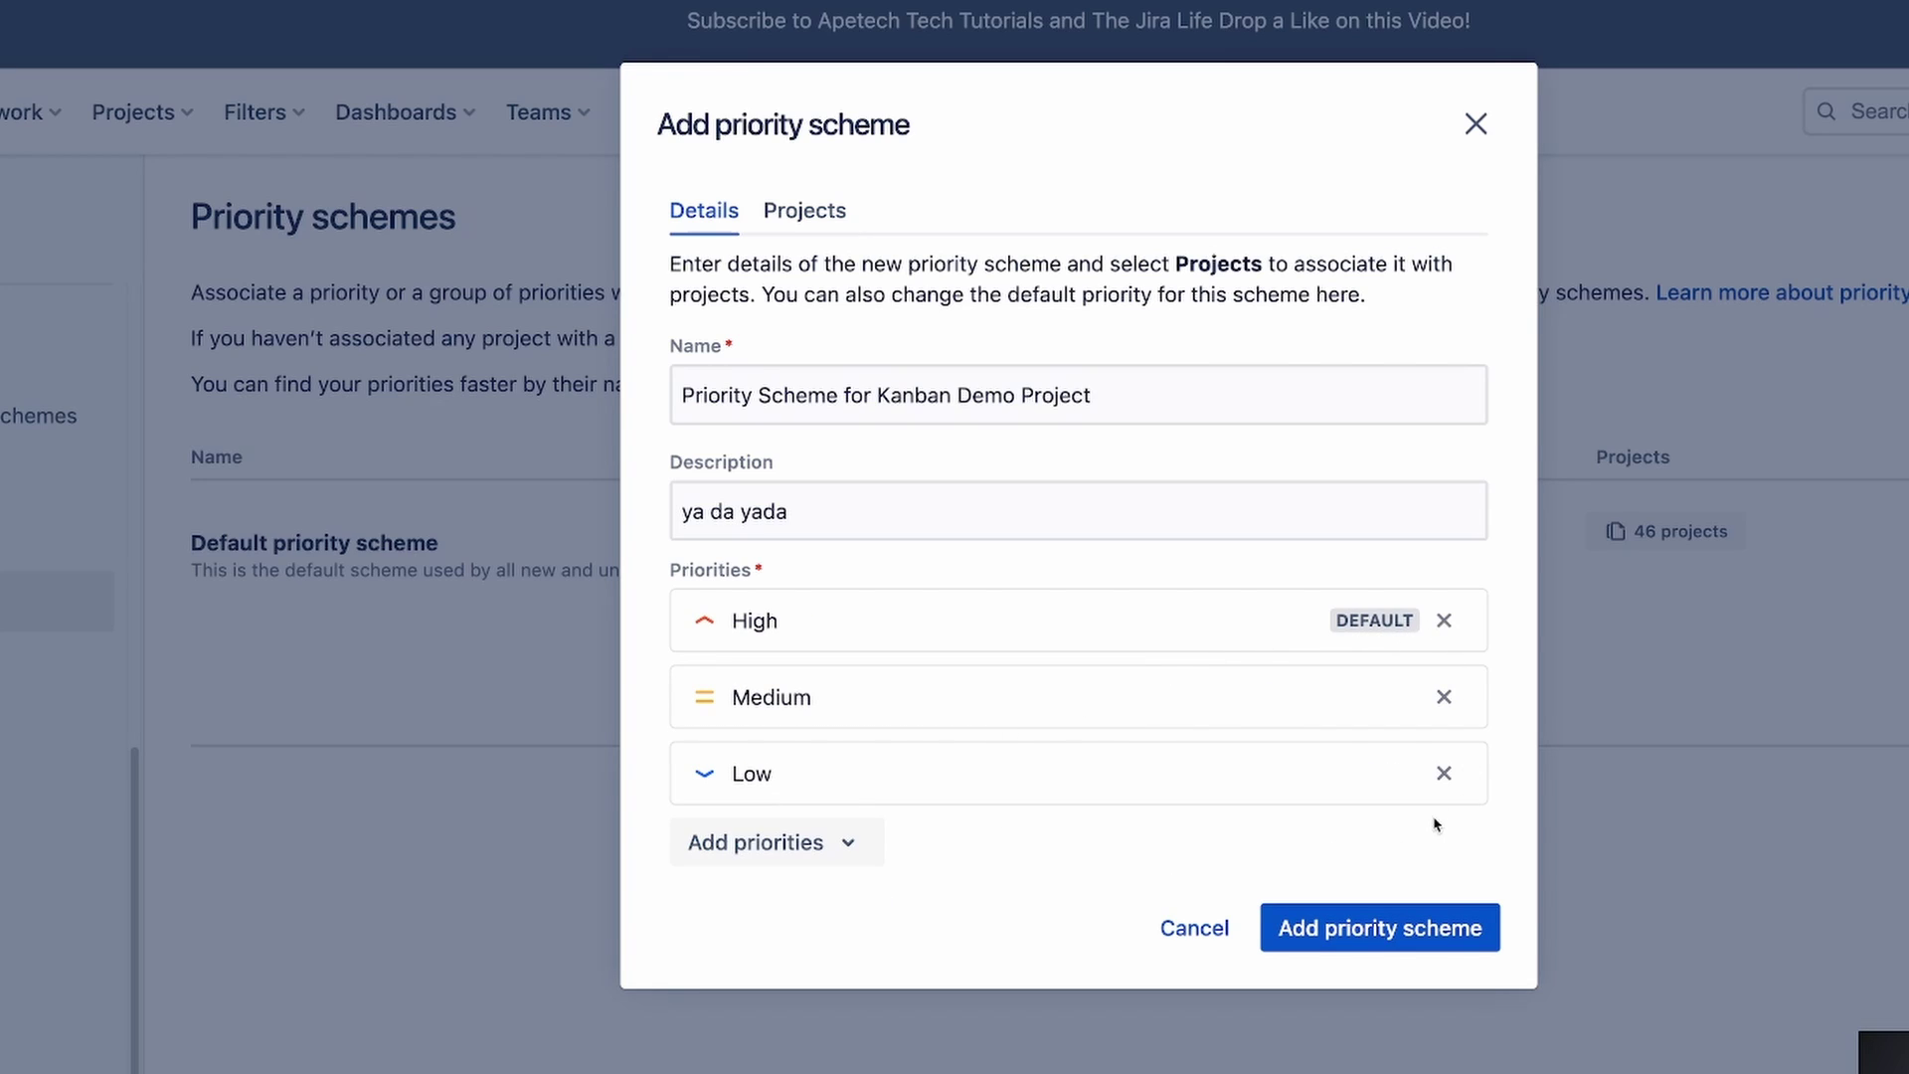
pyautogui.click(792, 841)
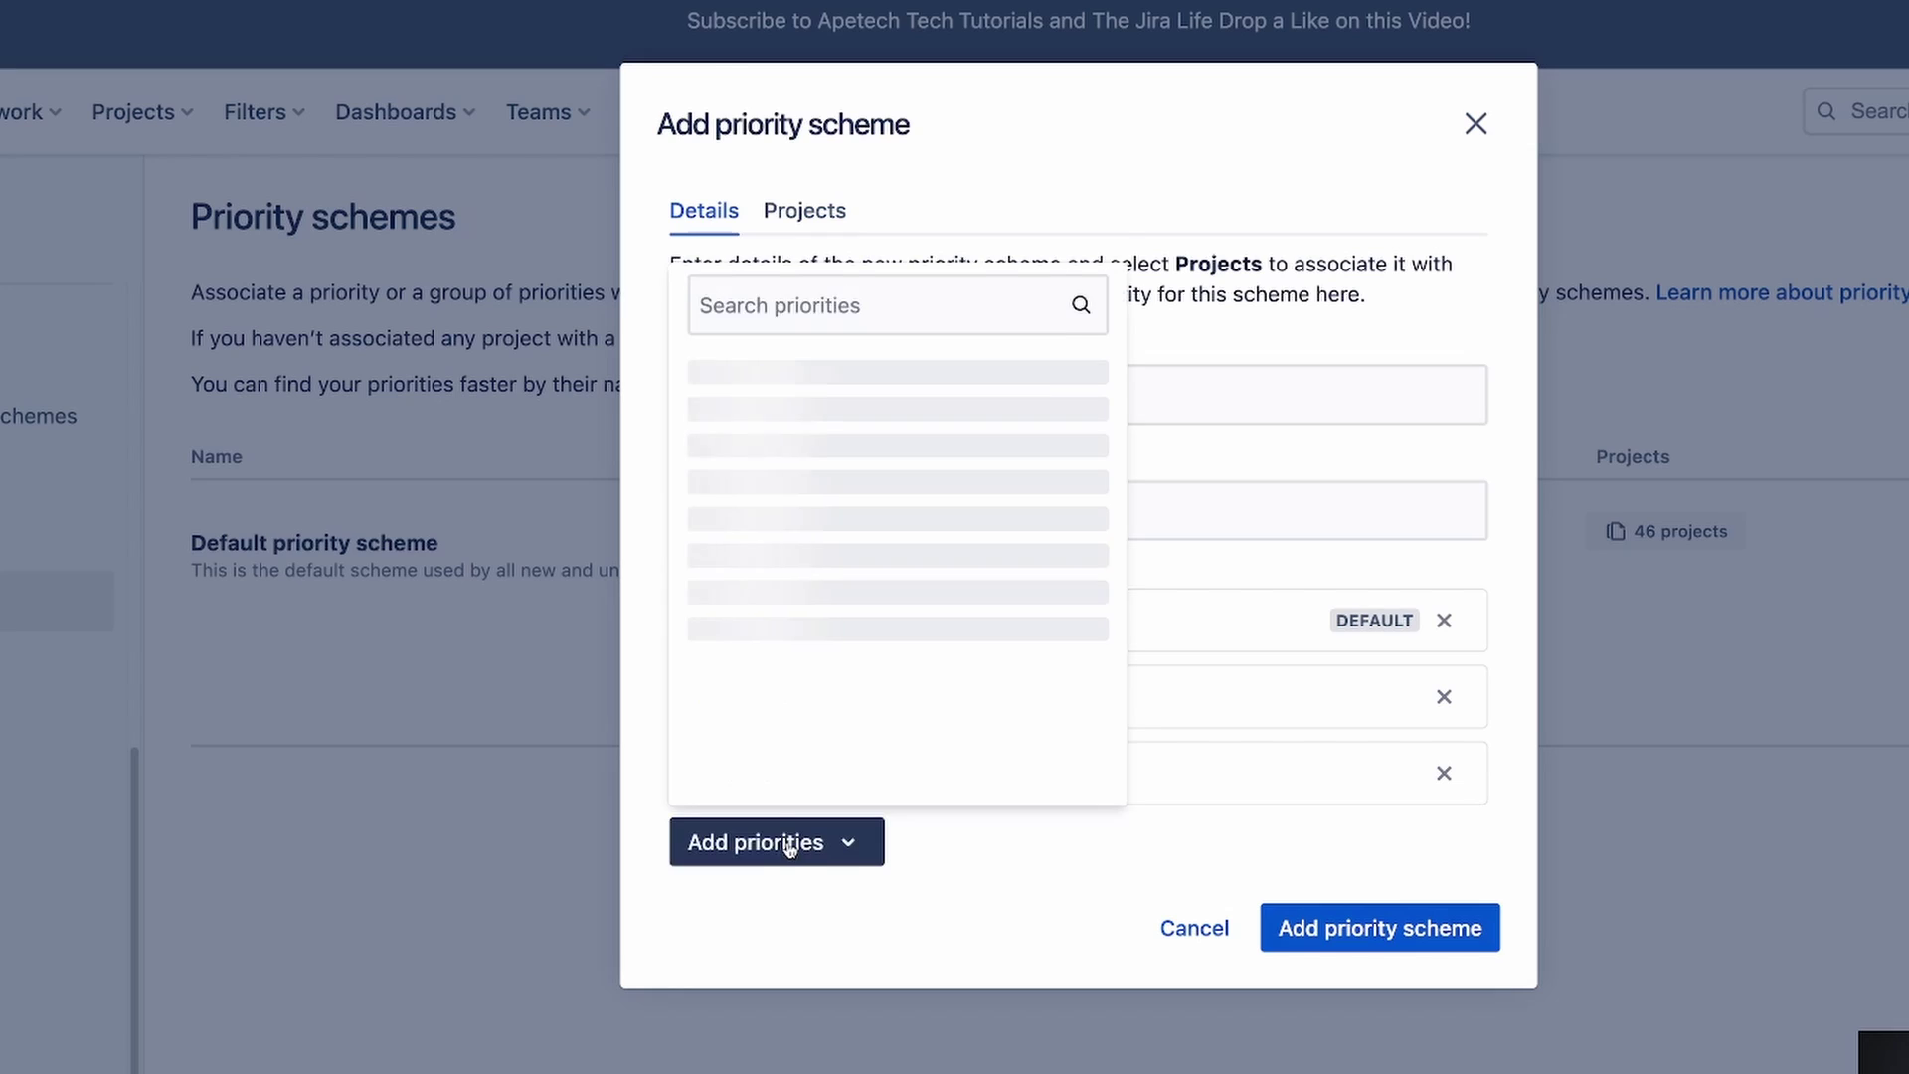
pyautogui.click(1034, 899)
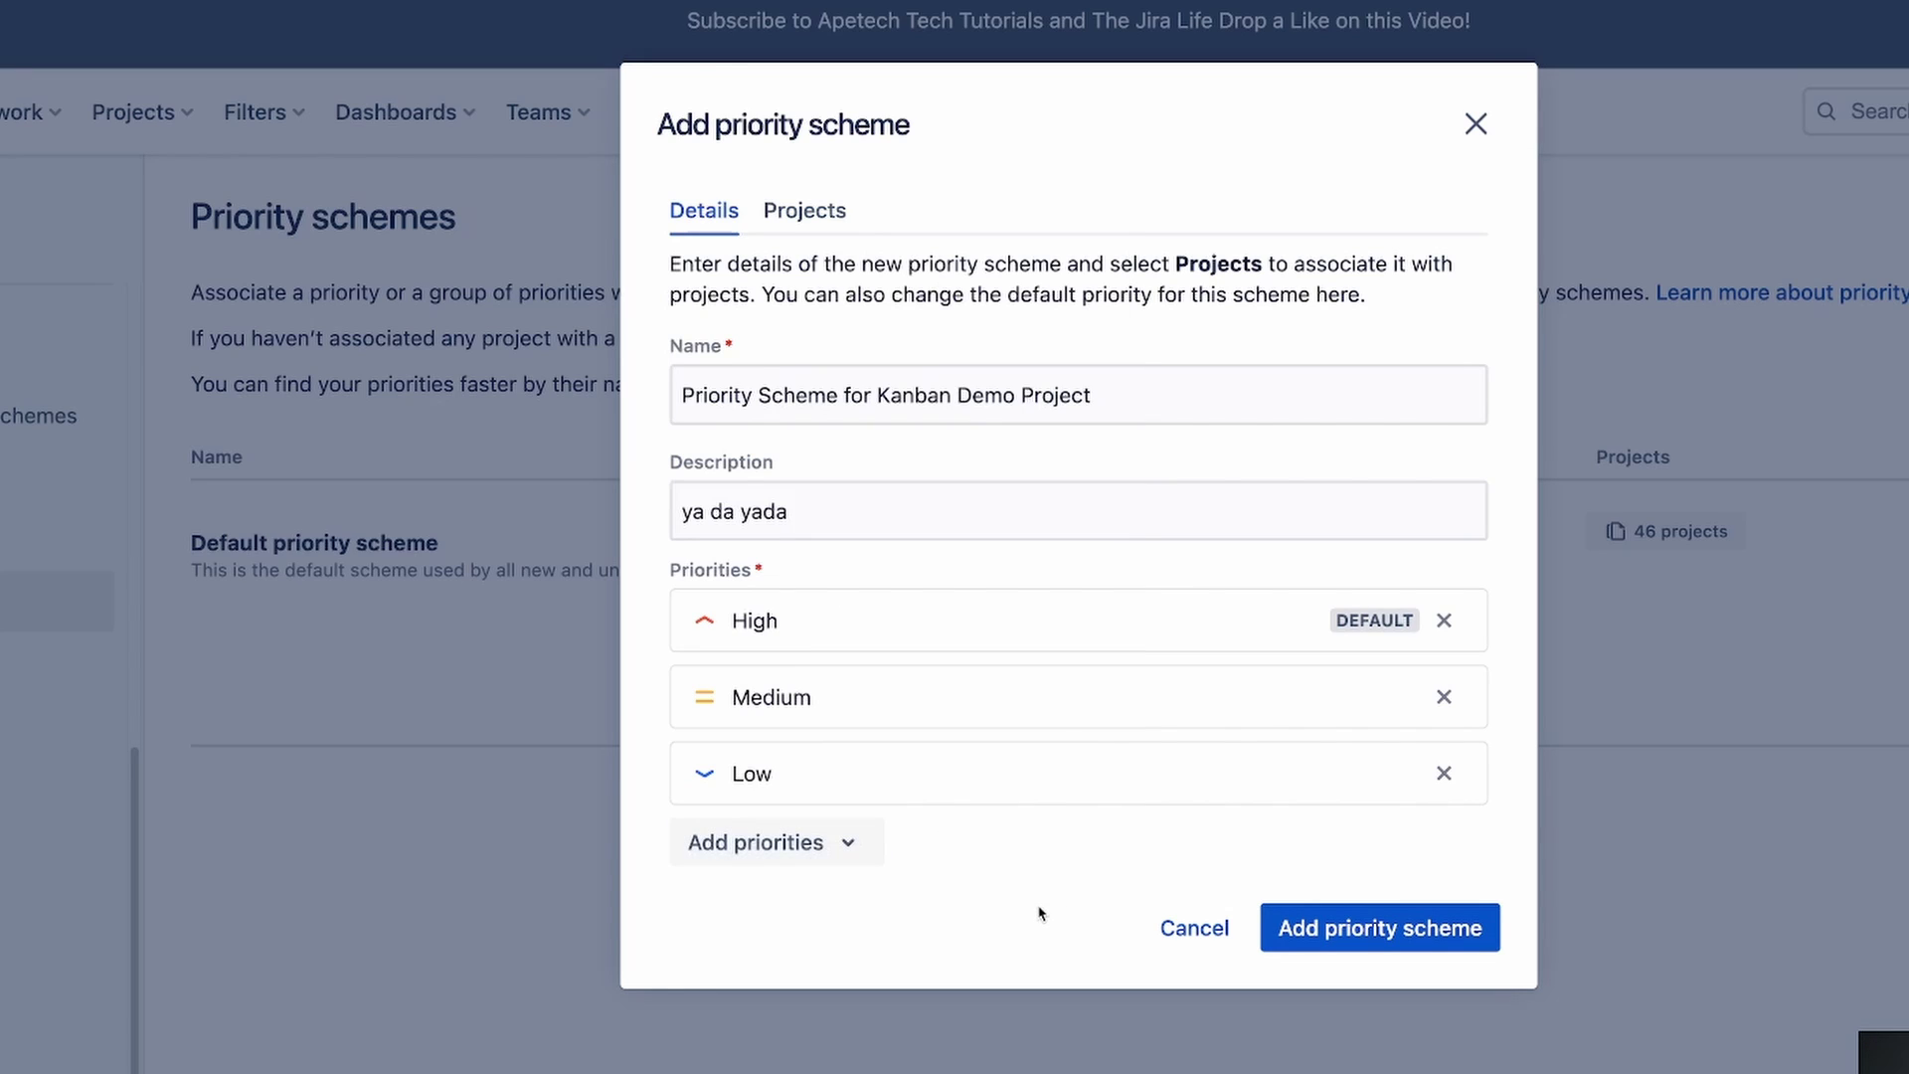
pyautogui.click(1335, 930)
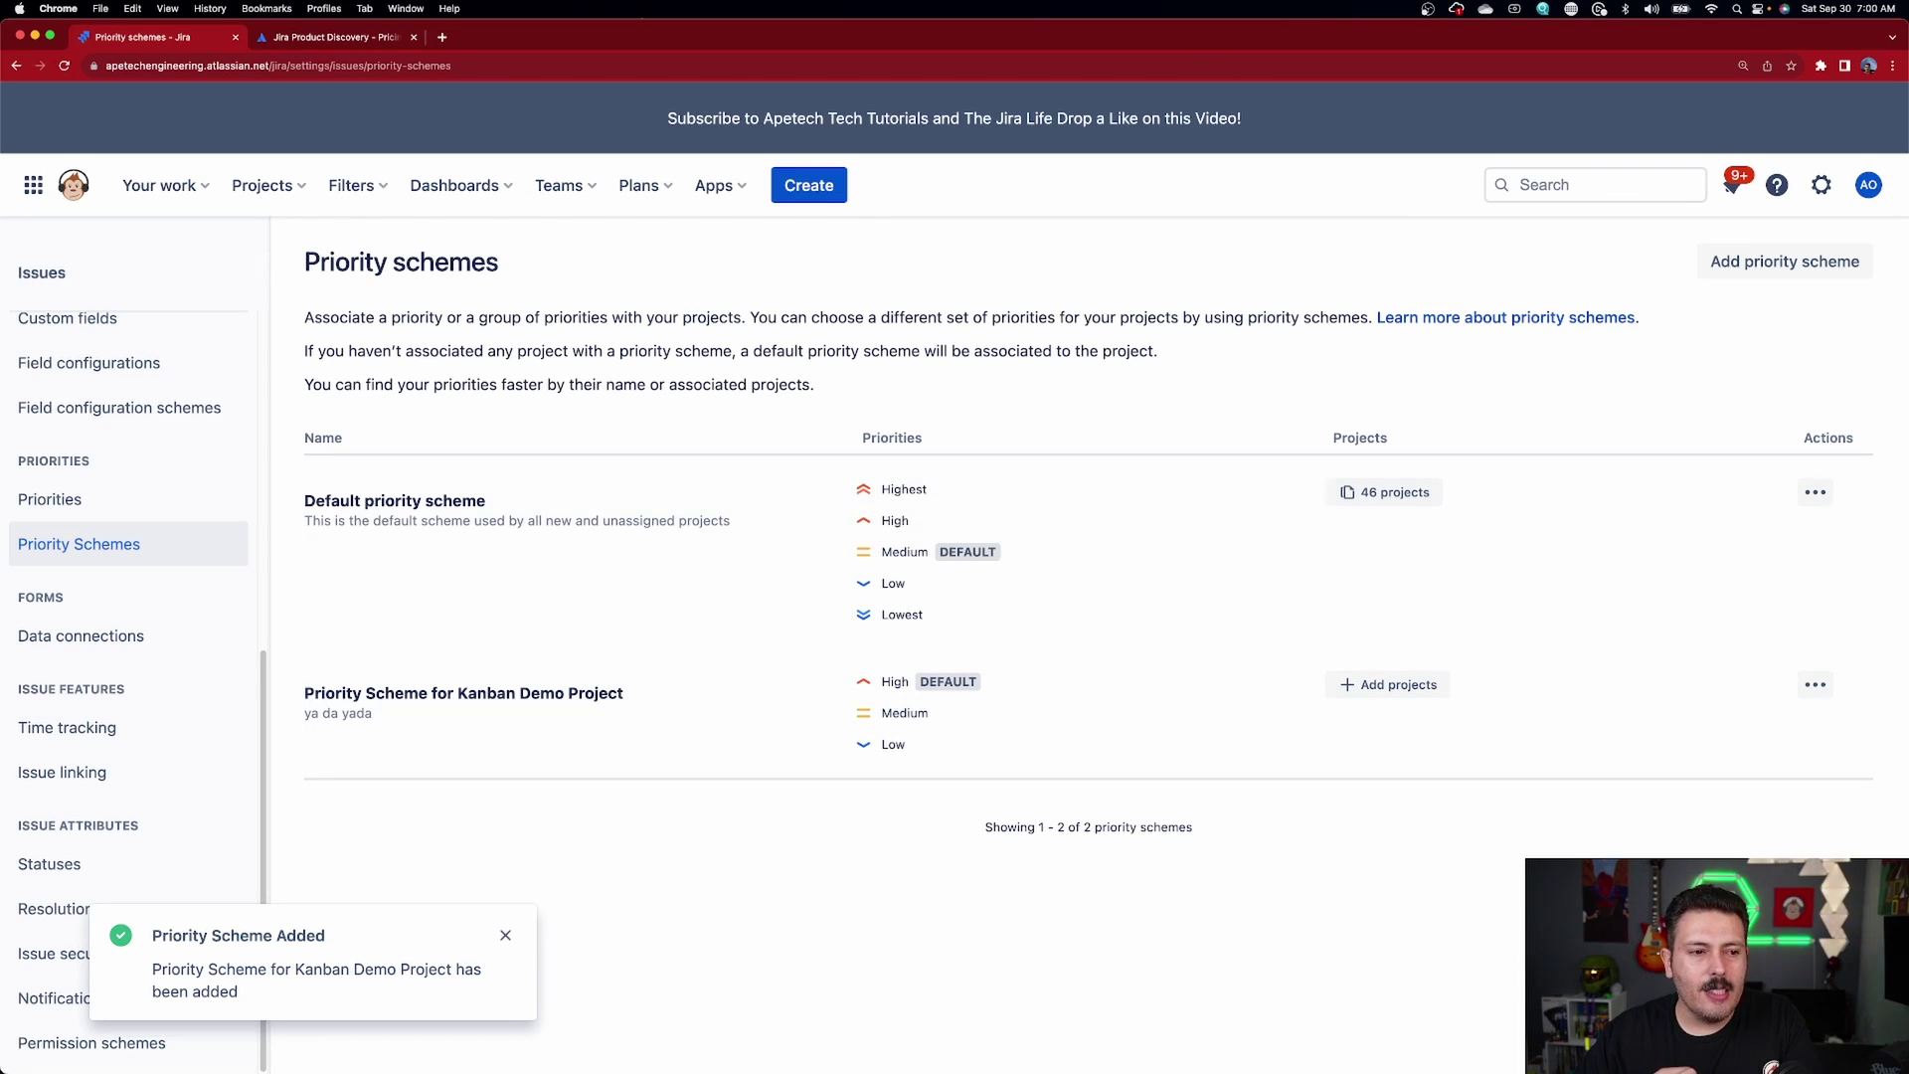
# Create a Critical priority level with the blocker icon and colour #ff0000.
pyautogui.click(77, 510)
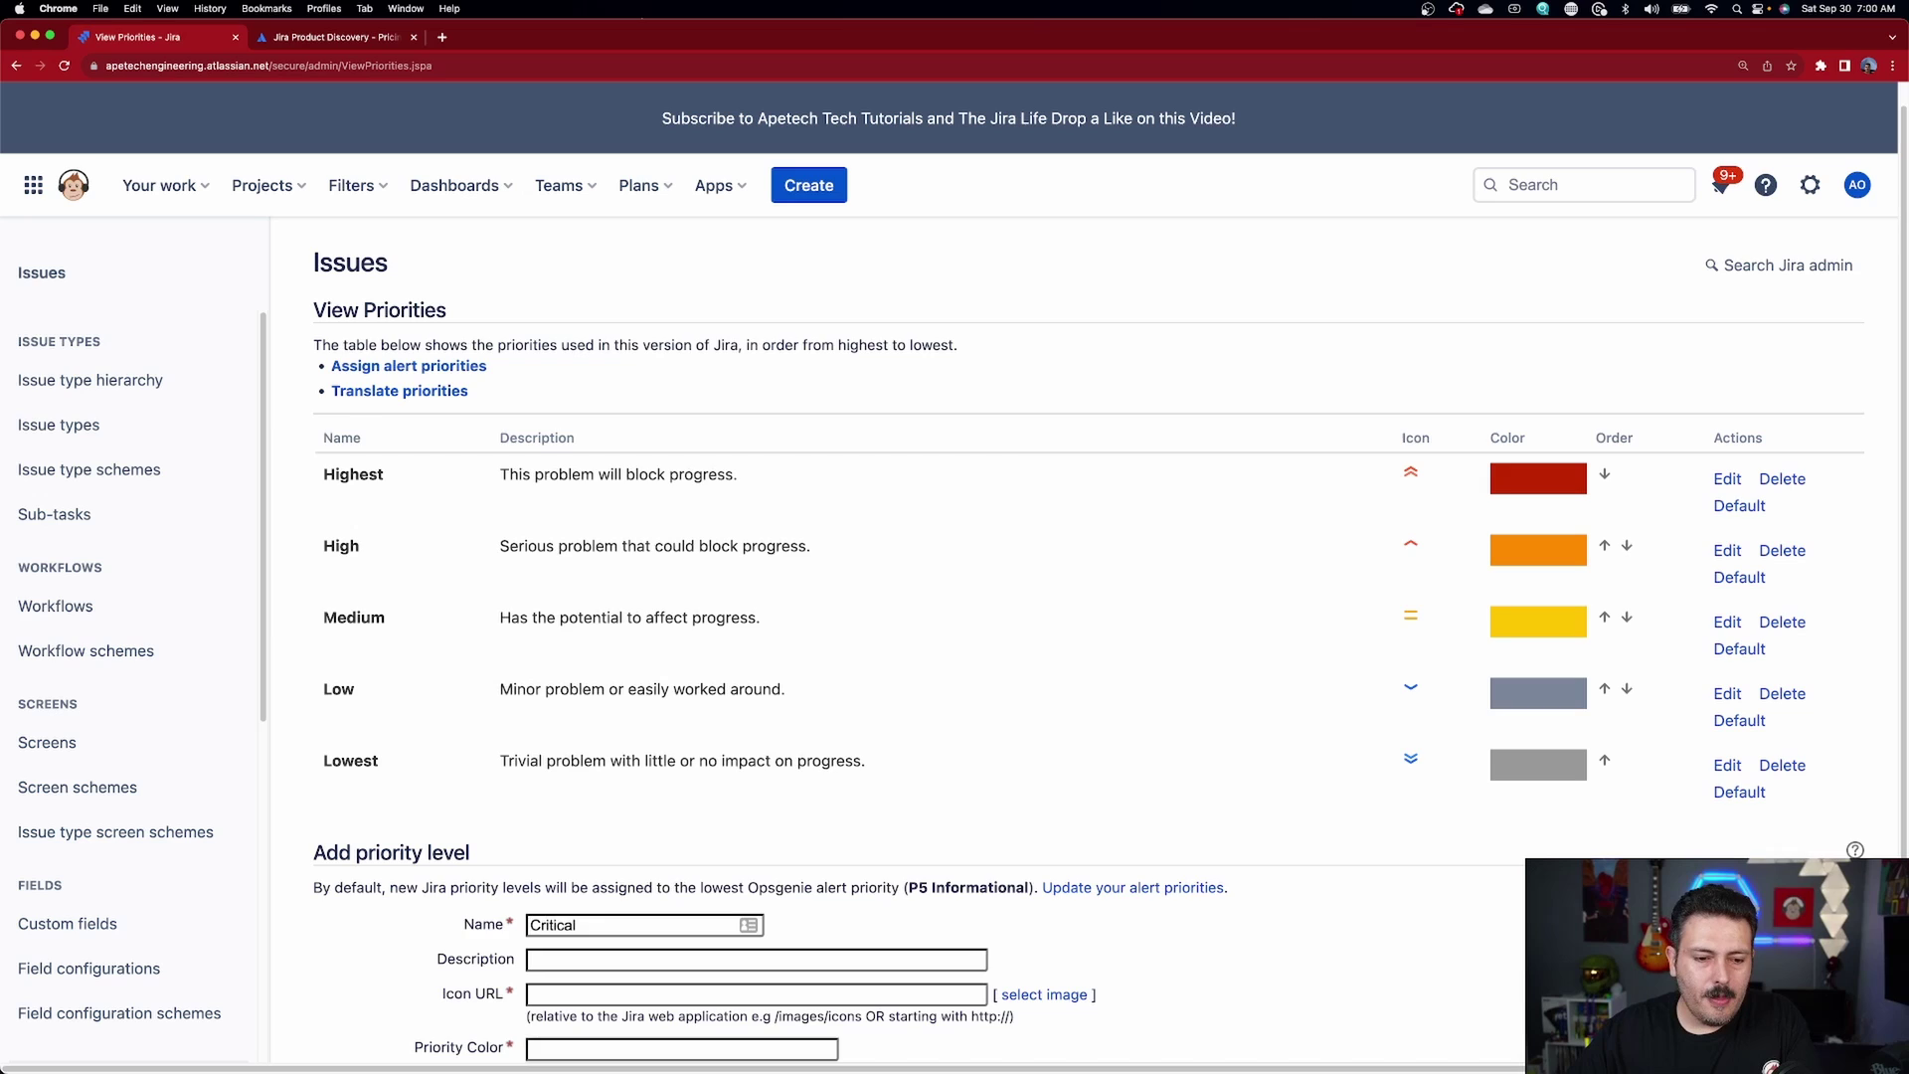
pyautogui.scroll(-2, 955, 596)
pyautogui.click(1044, 918)
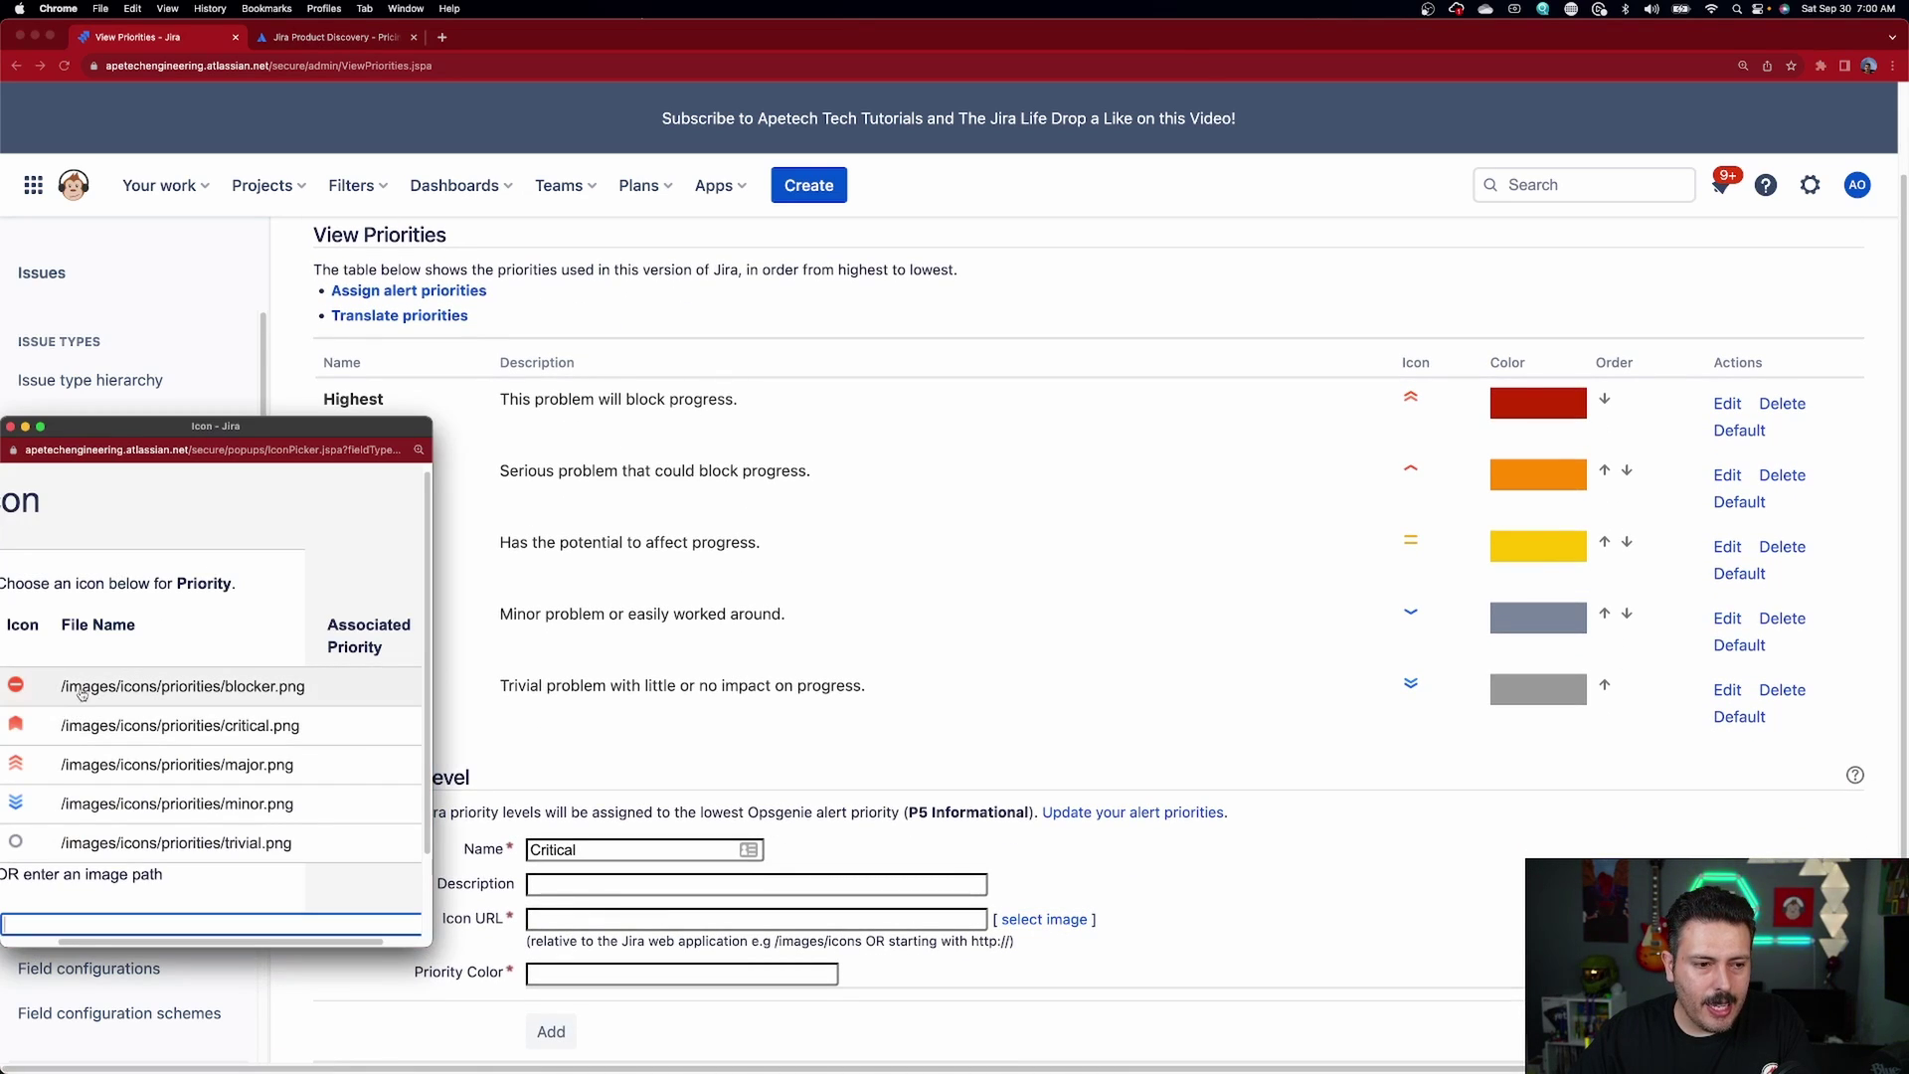
pyautogui.click(82, 693)
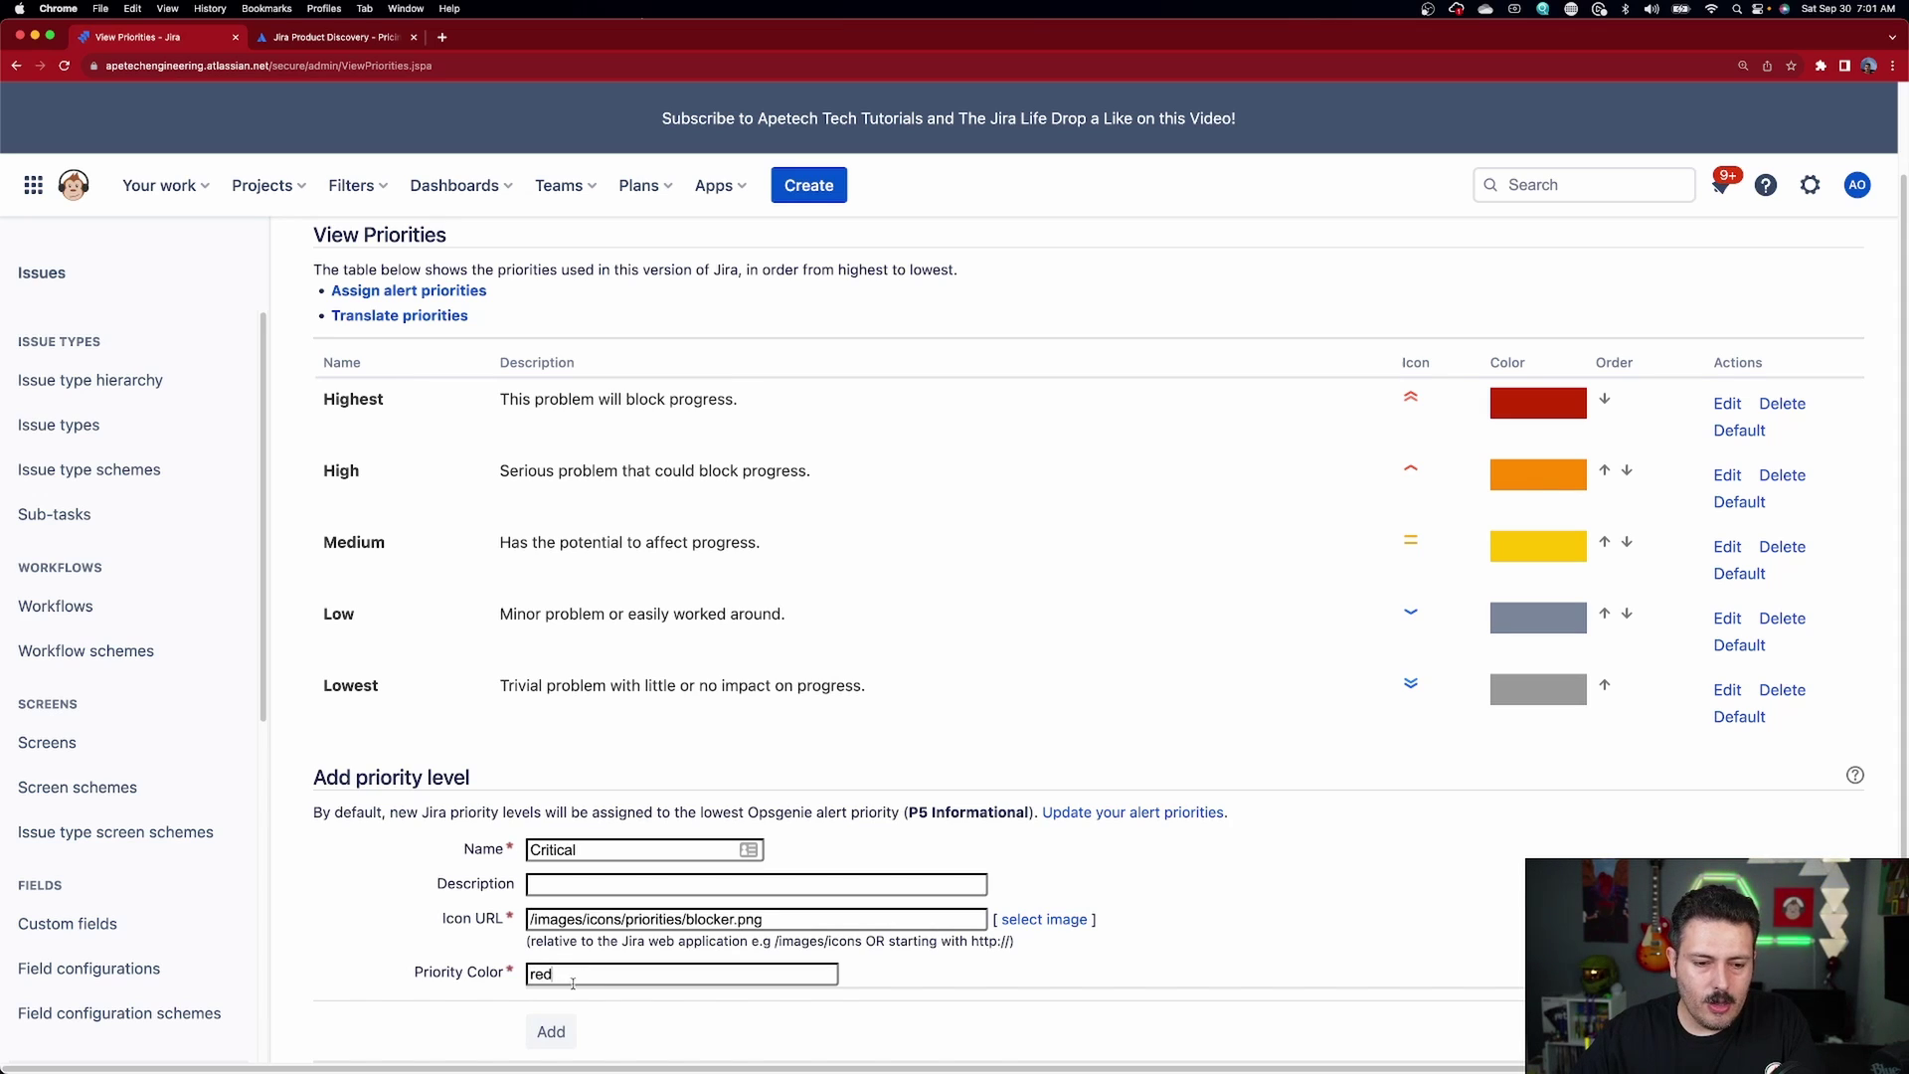
pyautogui.click(543, 1037)
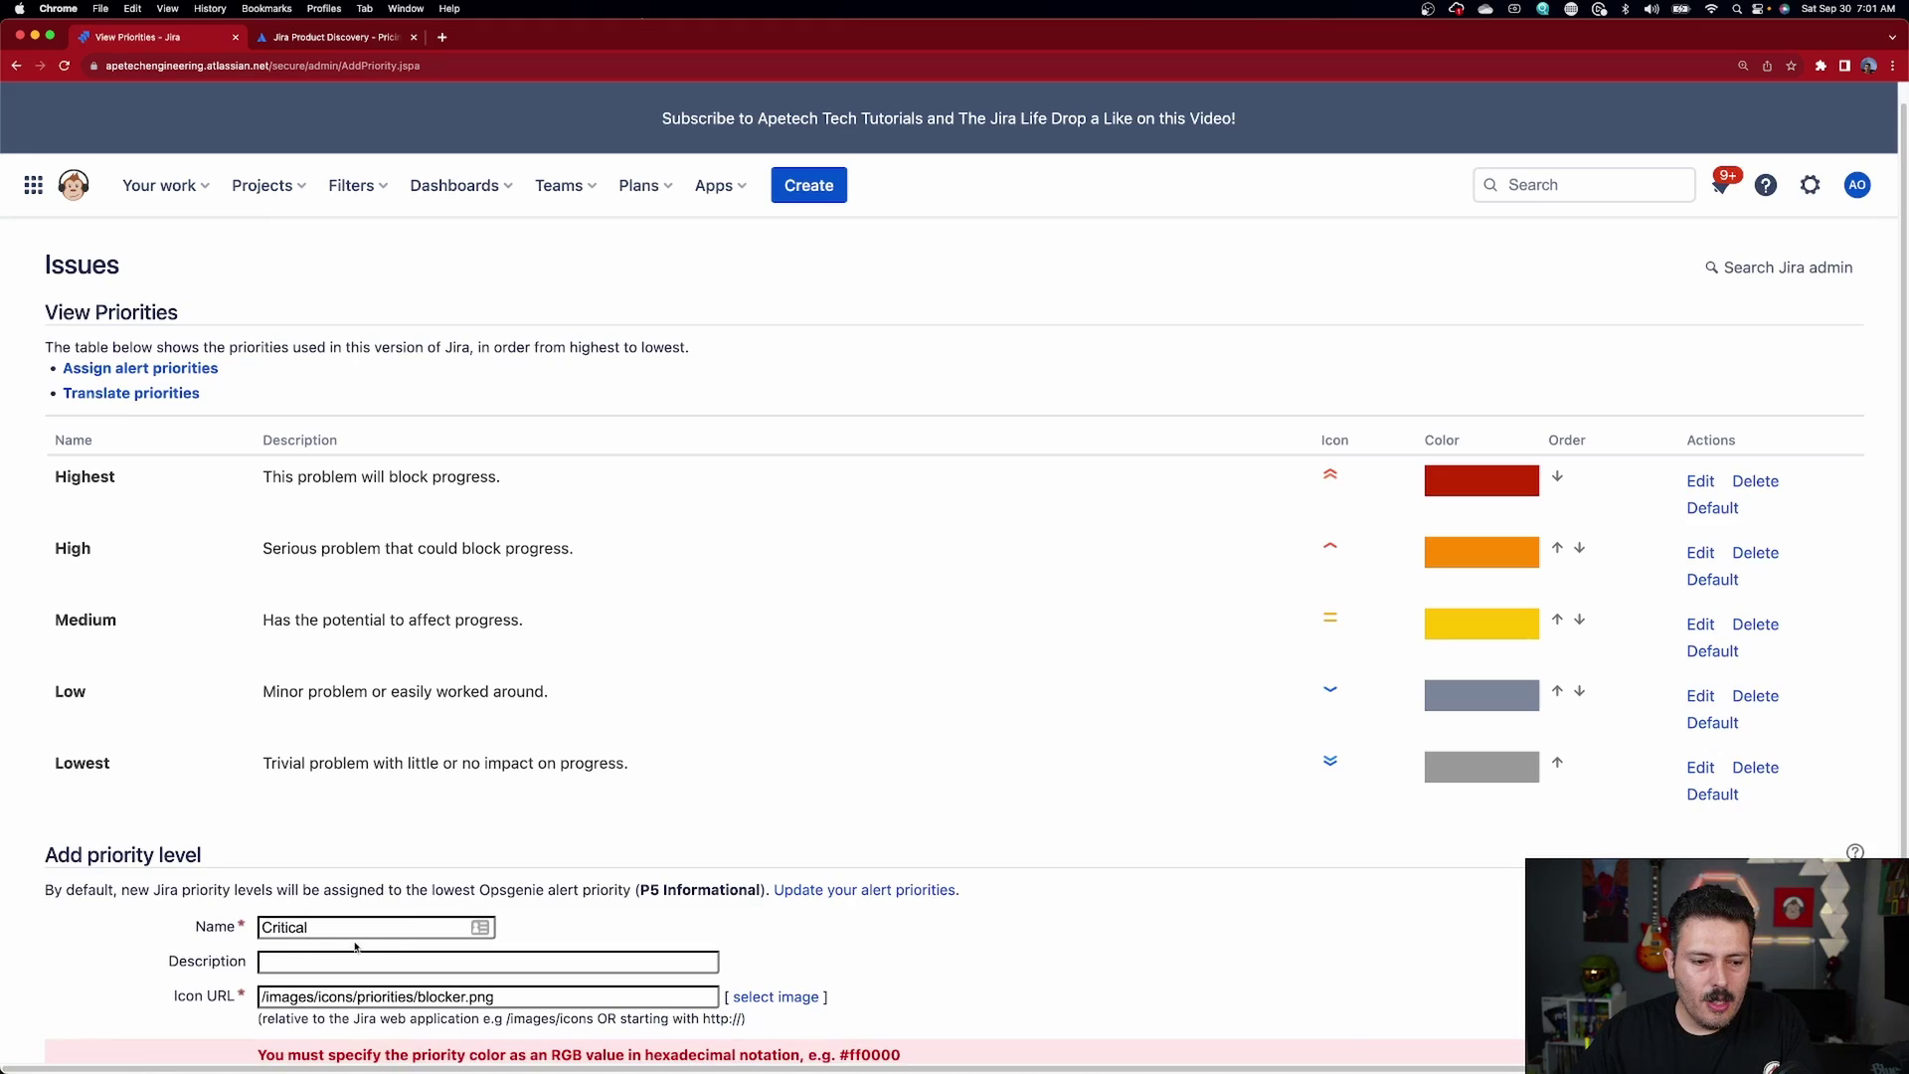
pyautogui.scroll(-2, 432, 940)
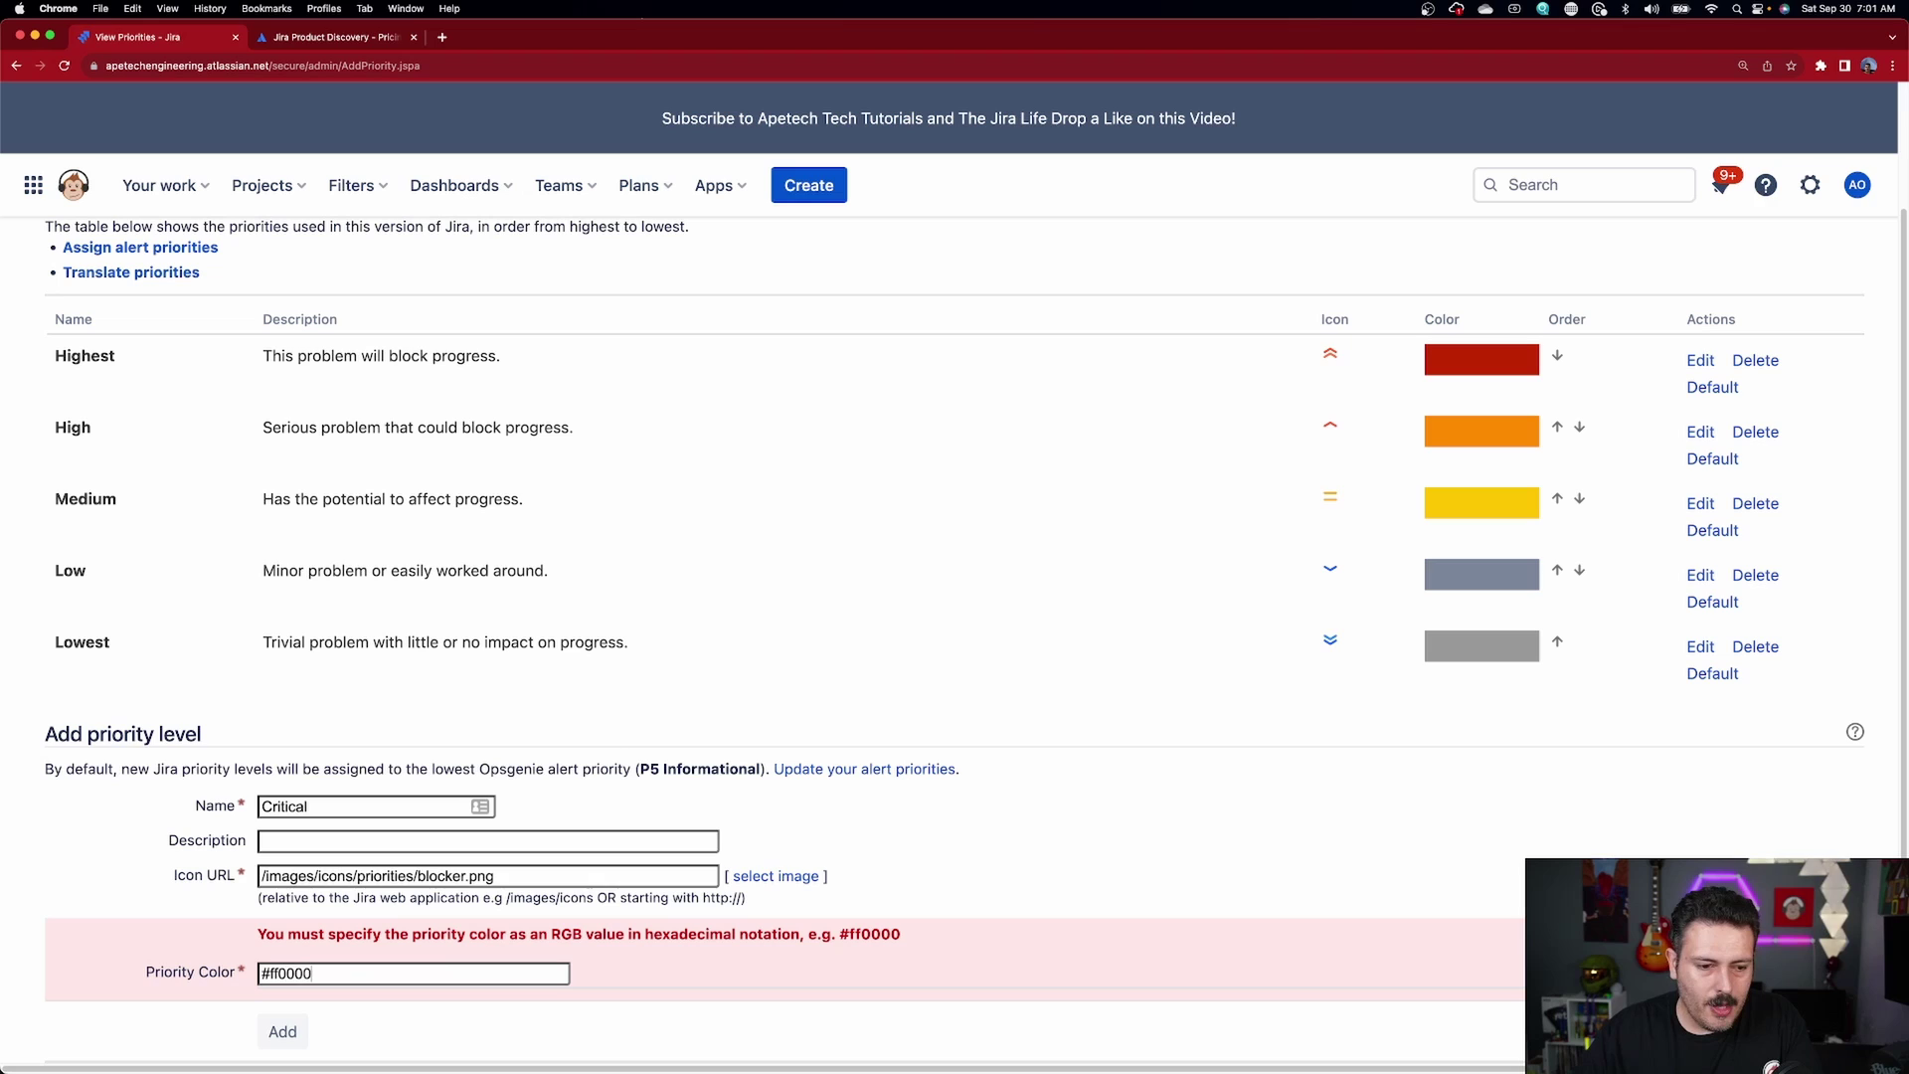
pyautogui.click(298, 1031)
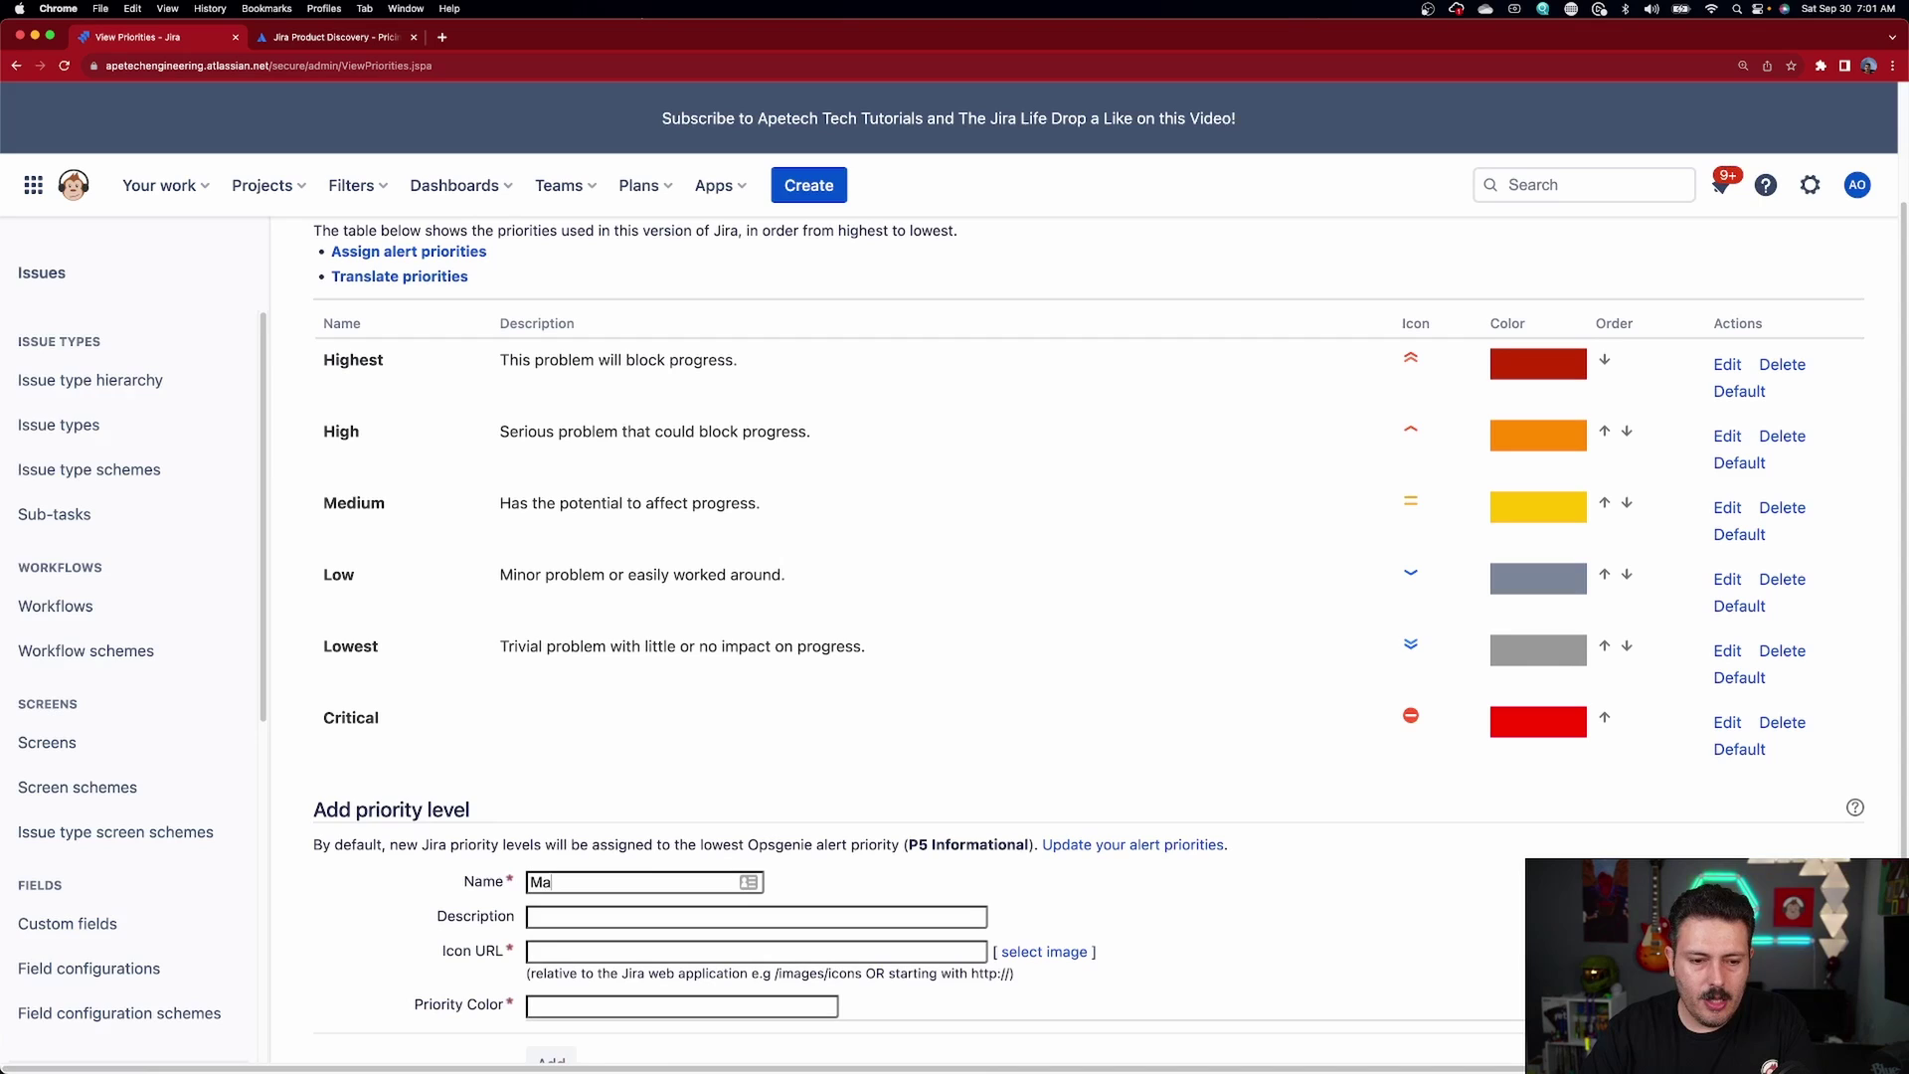
# Create a Major priority level with the critical.png icon and colour #ffff00.
pyautogui.click(1038, 952)
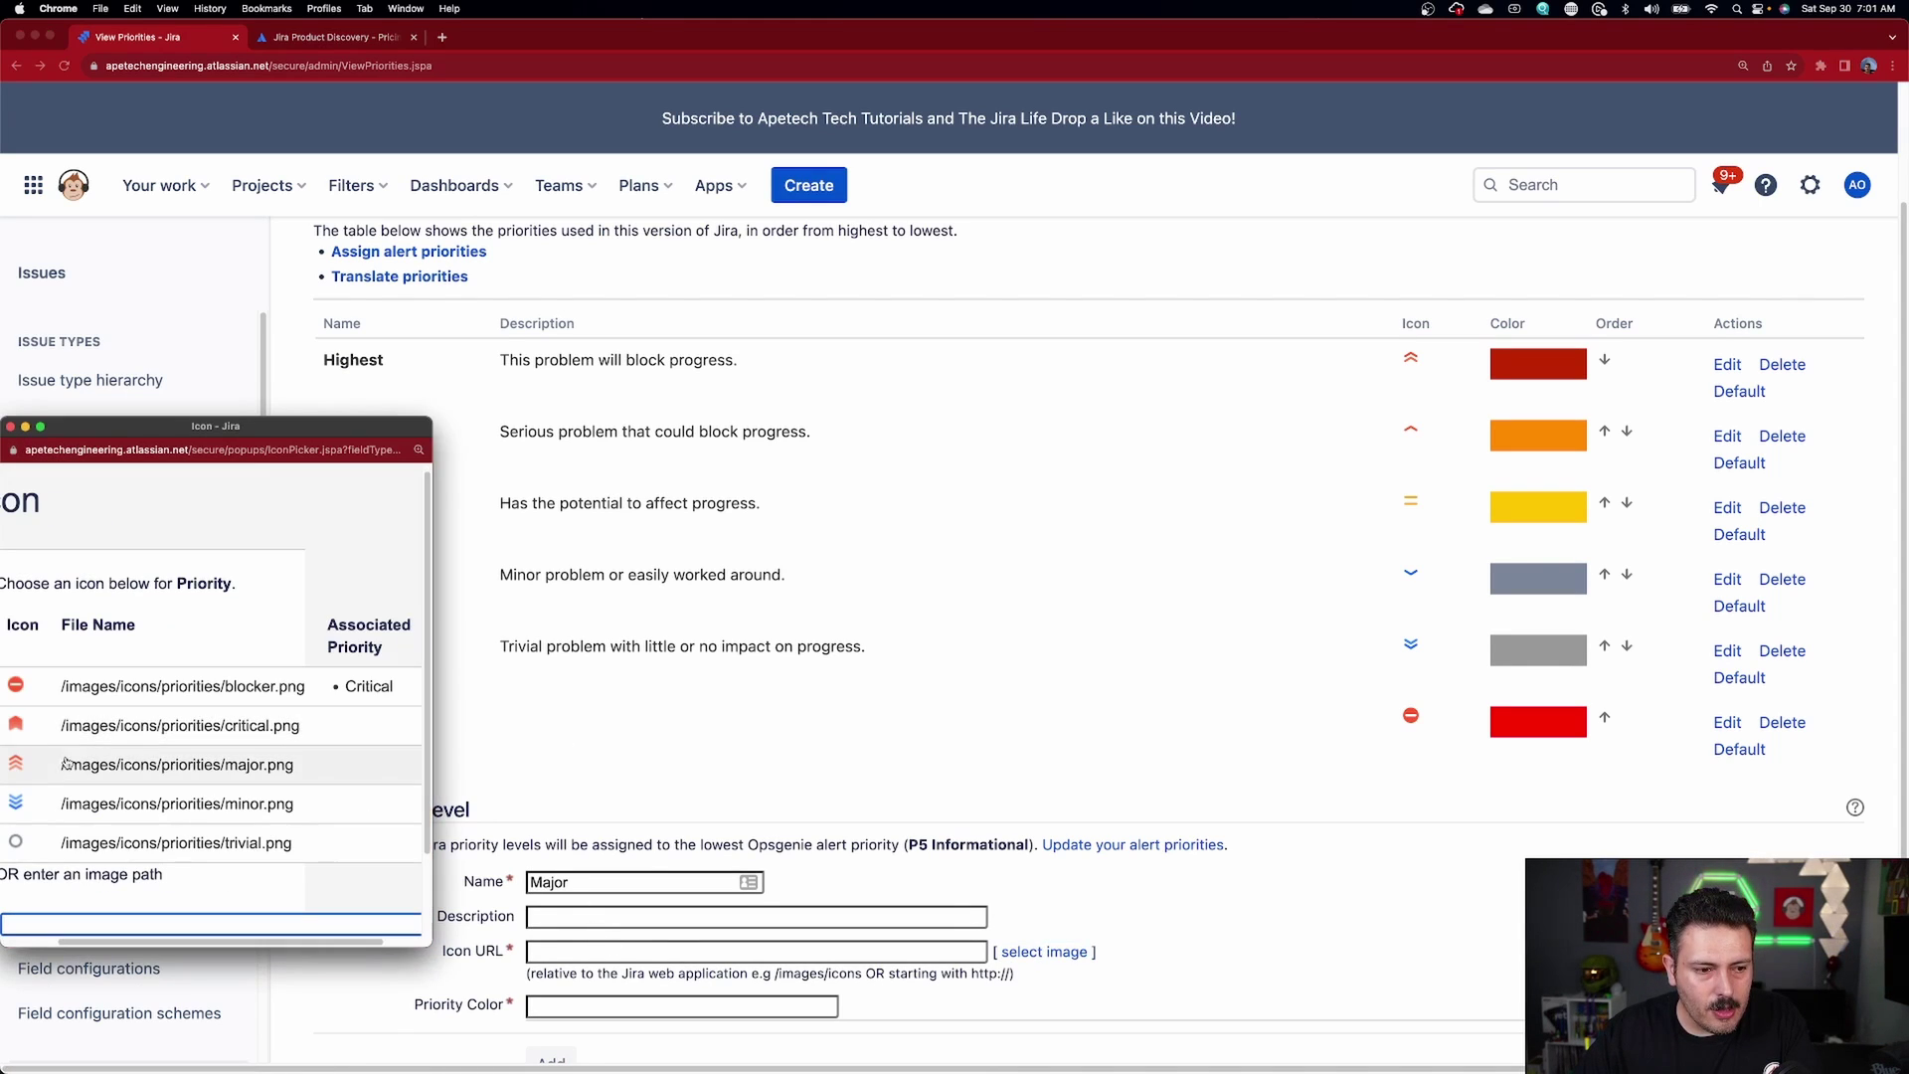
pyautogui.click(132, 734)
pyautogui.scroll(-1, 606, 987)
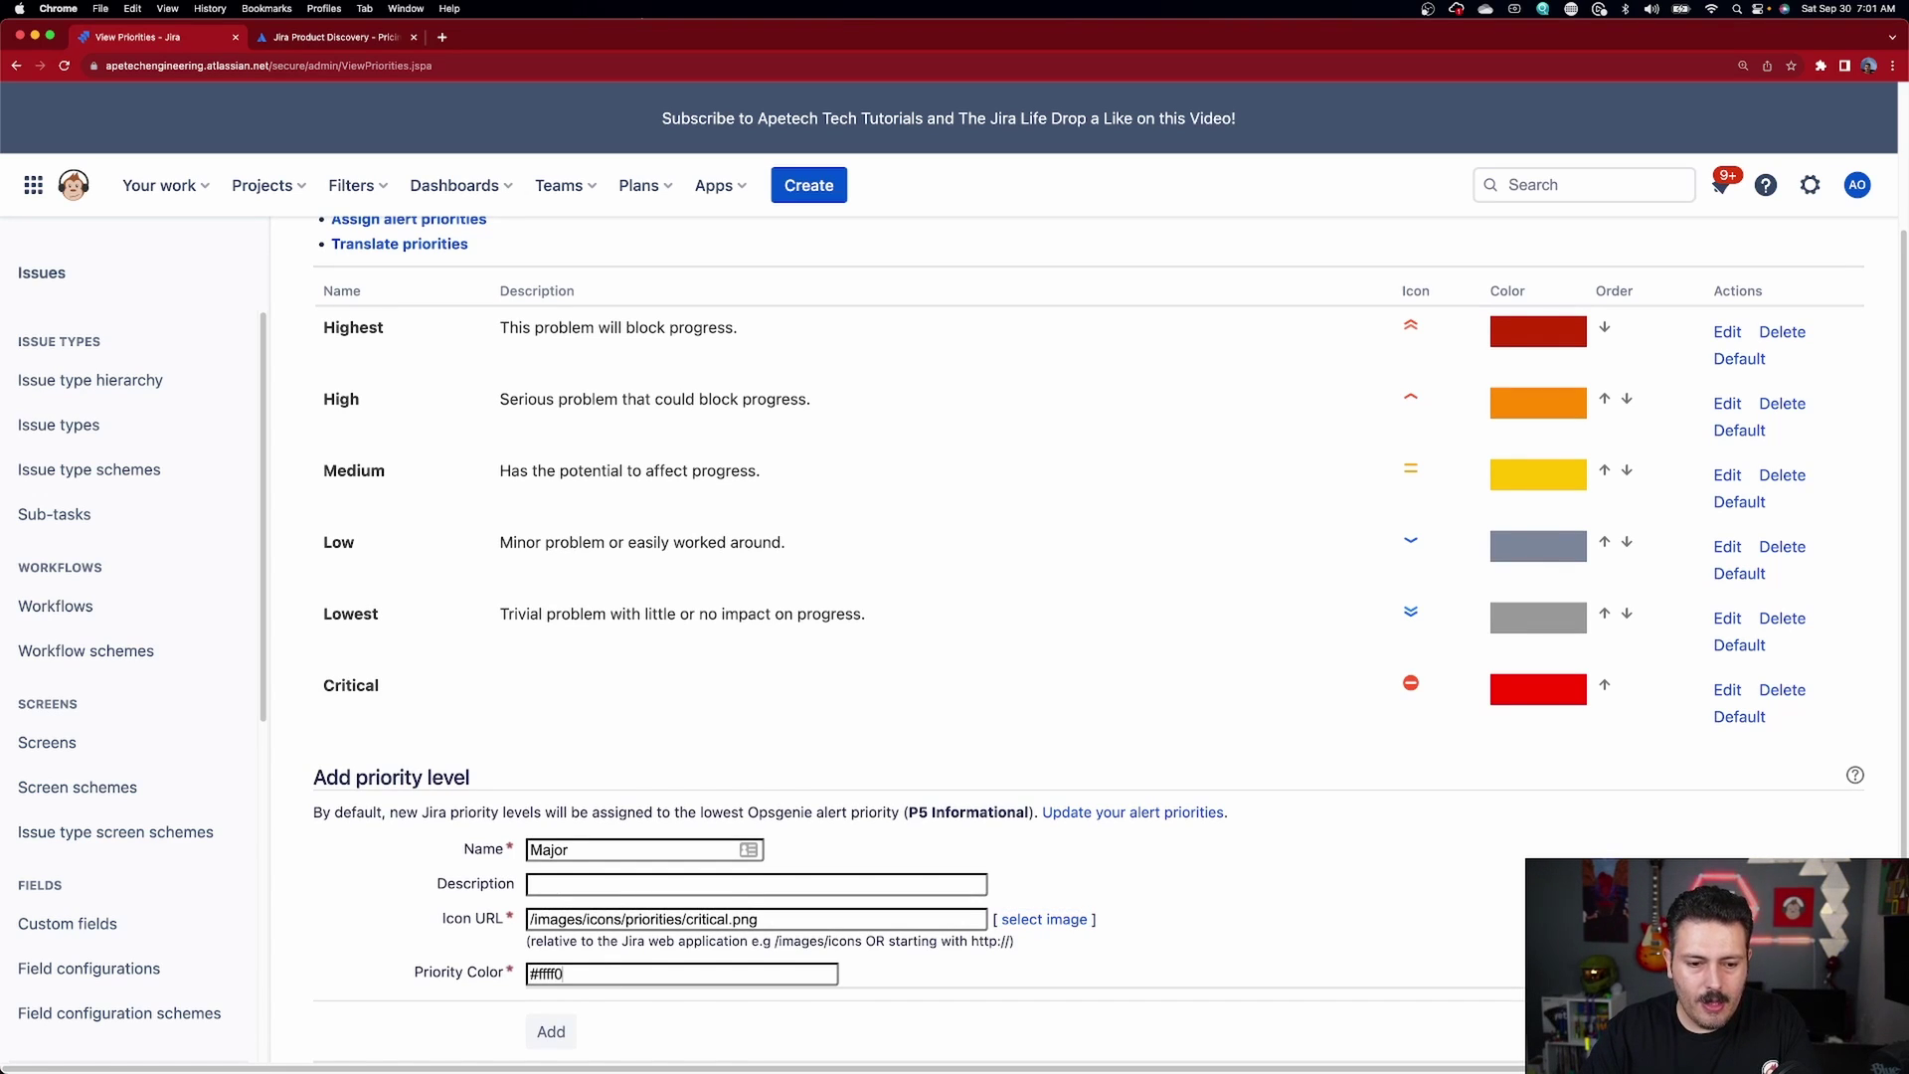
pyautogui.click(549, 1032)
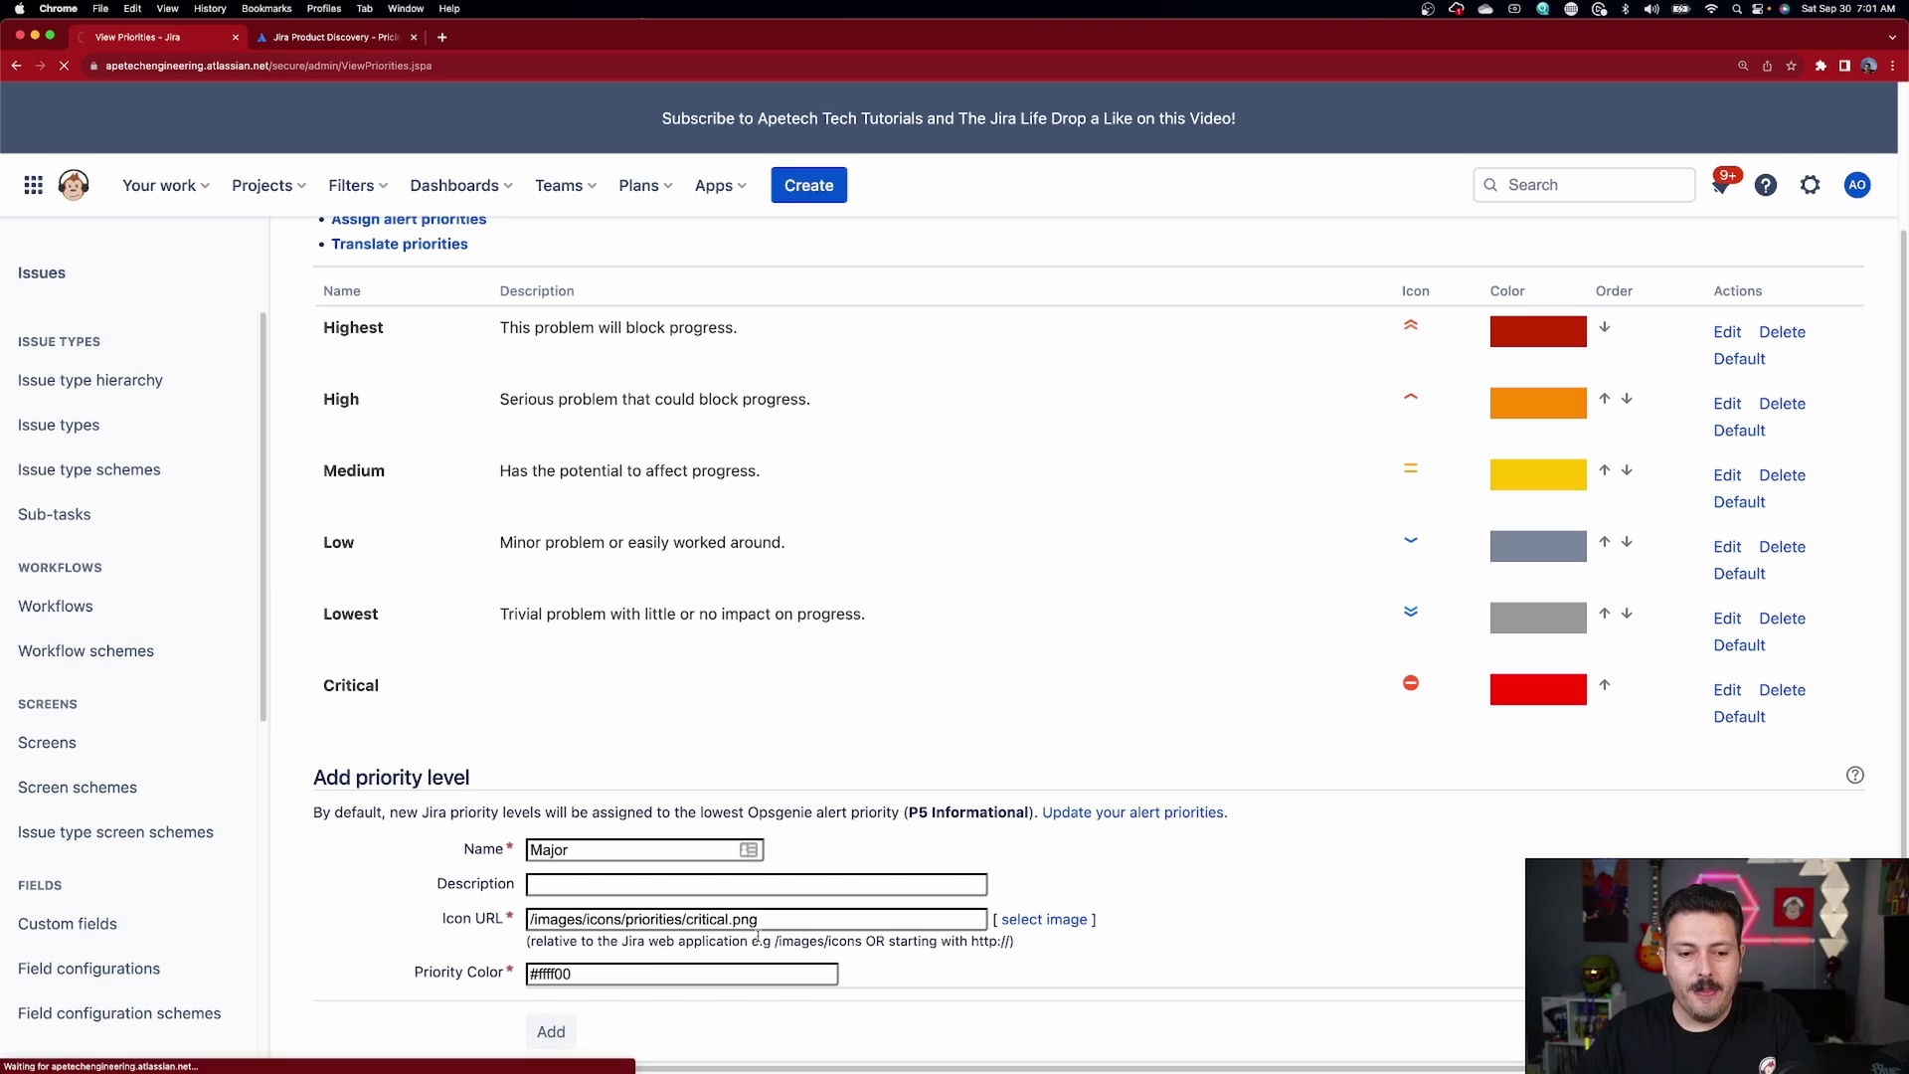
pyautogui.scroll(-5, 895, 744)
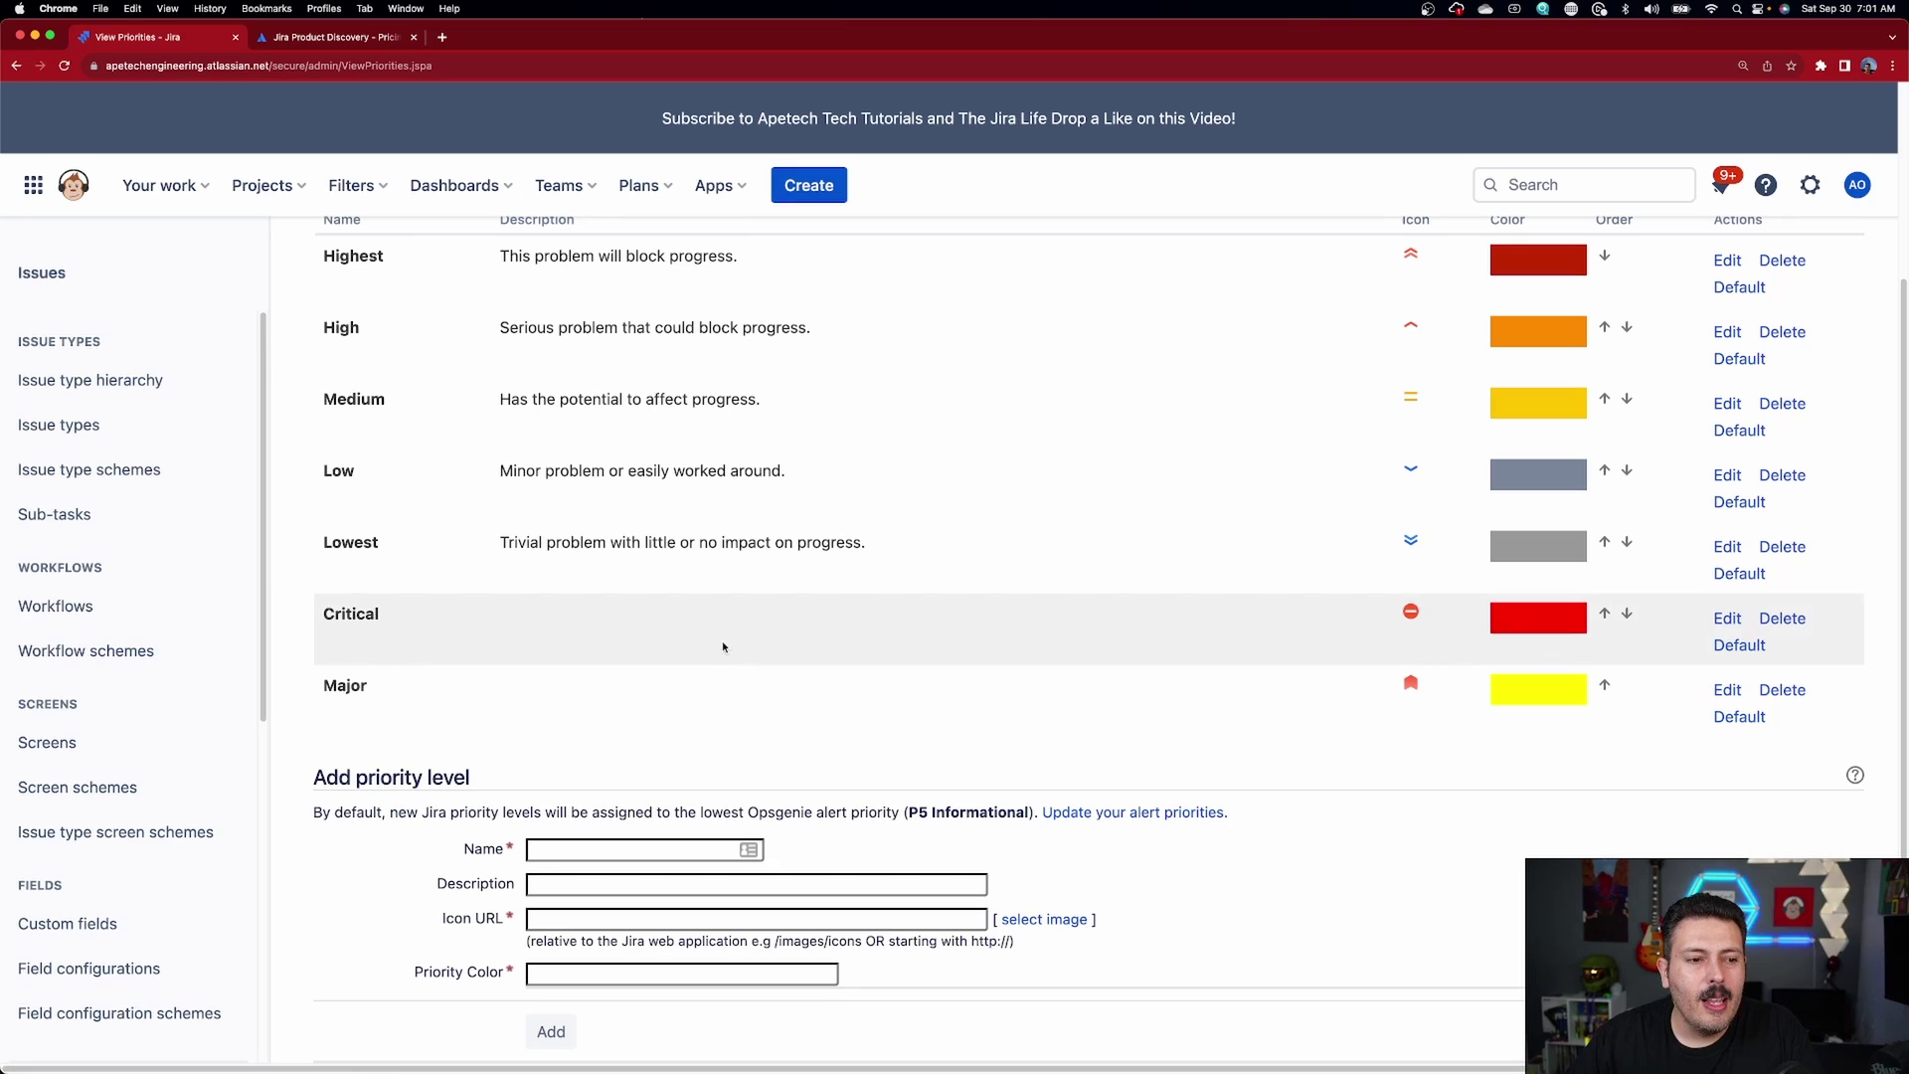
# Open the Kanban Demo Project priority scheme for editing from the Priority Schemes page.
pyautogui.scroll(-4, 85, 736)
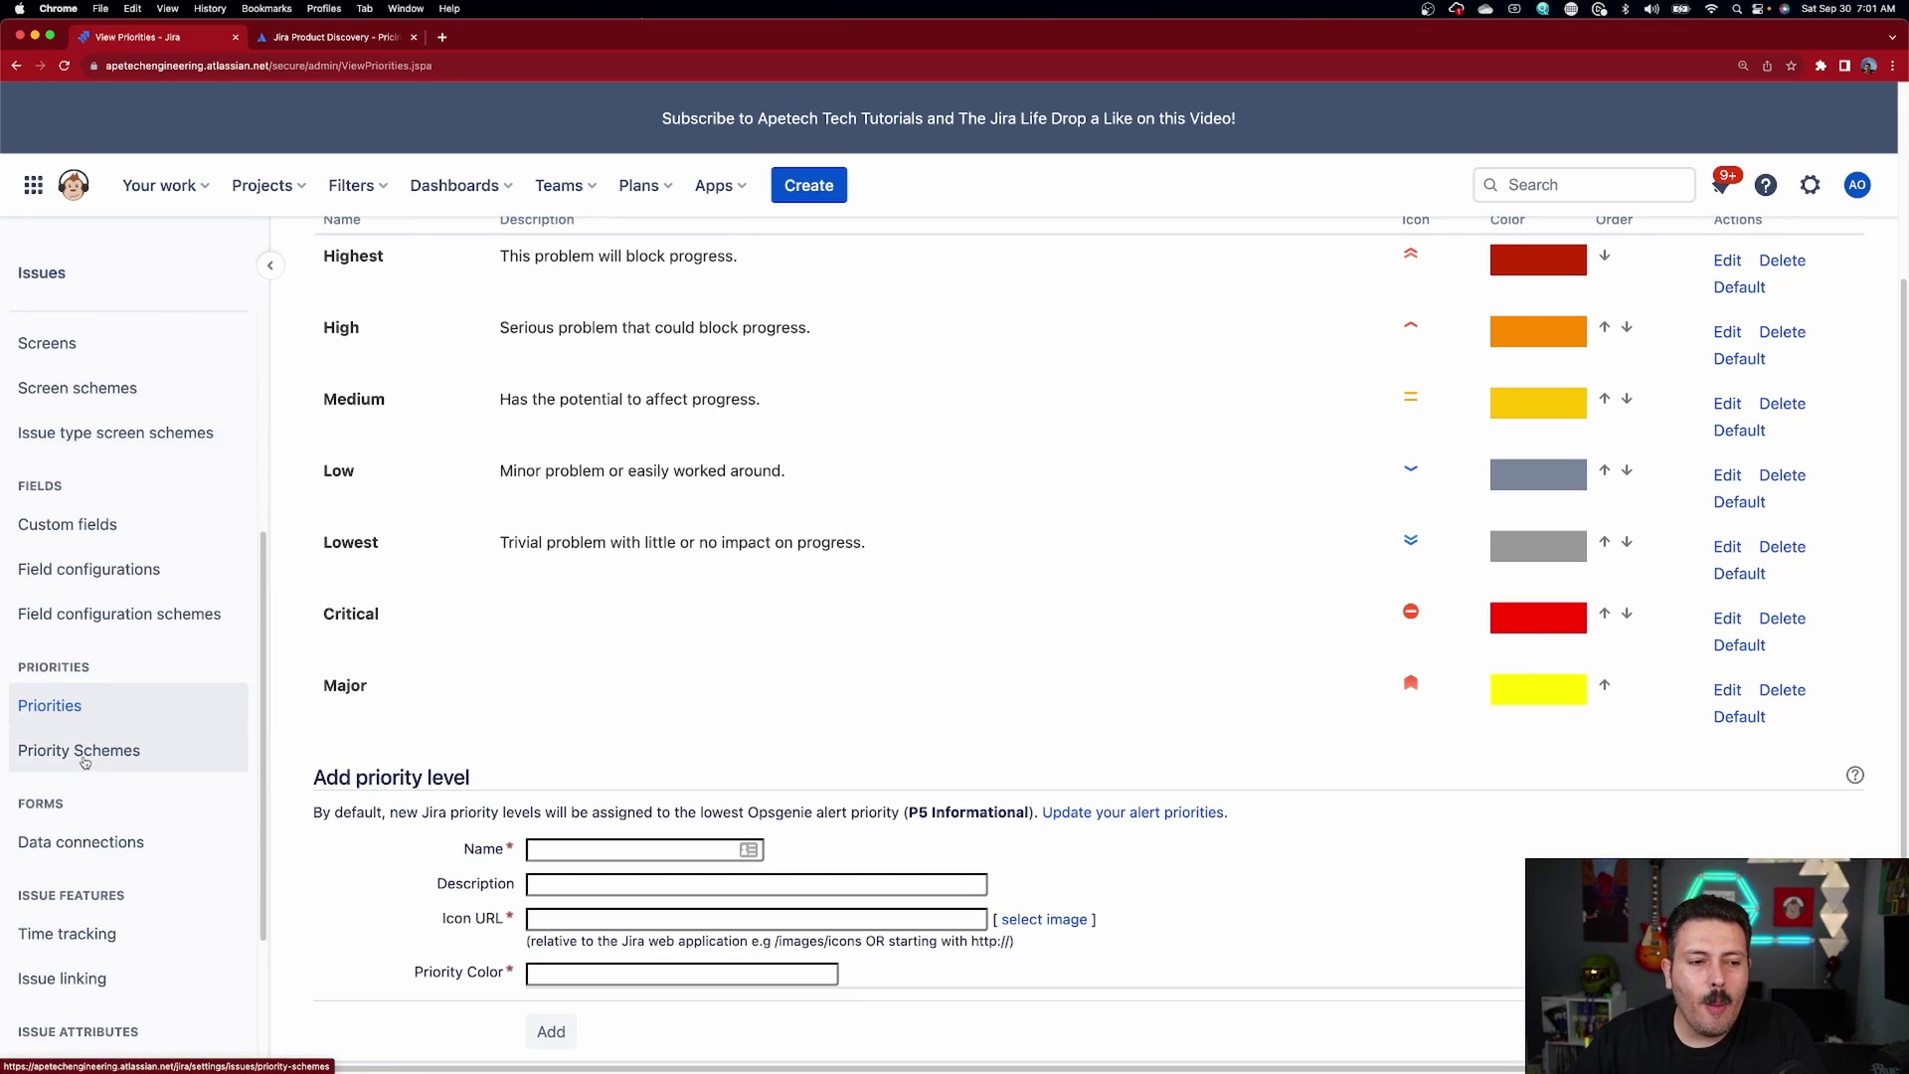
pyautogui.click(84, 762)
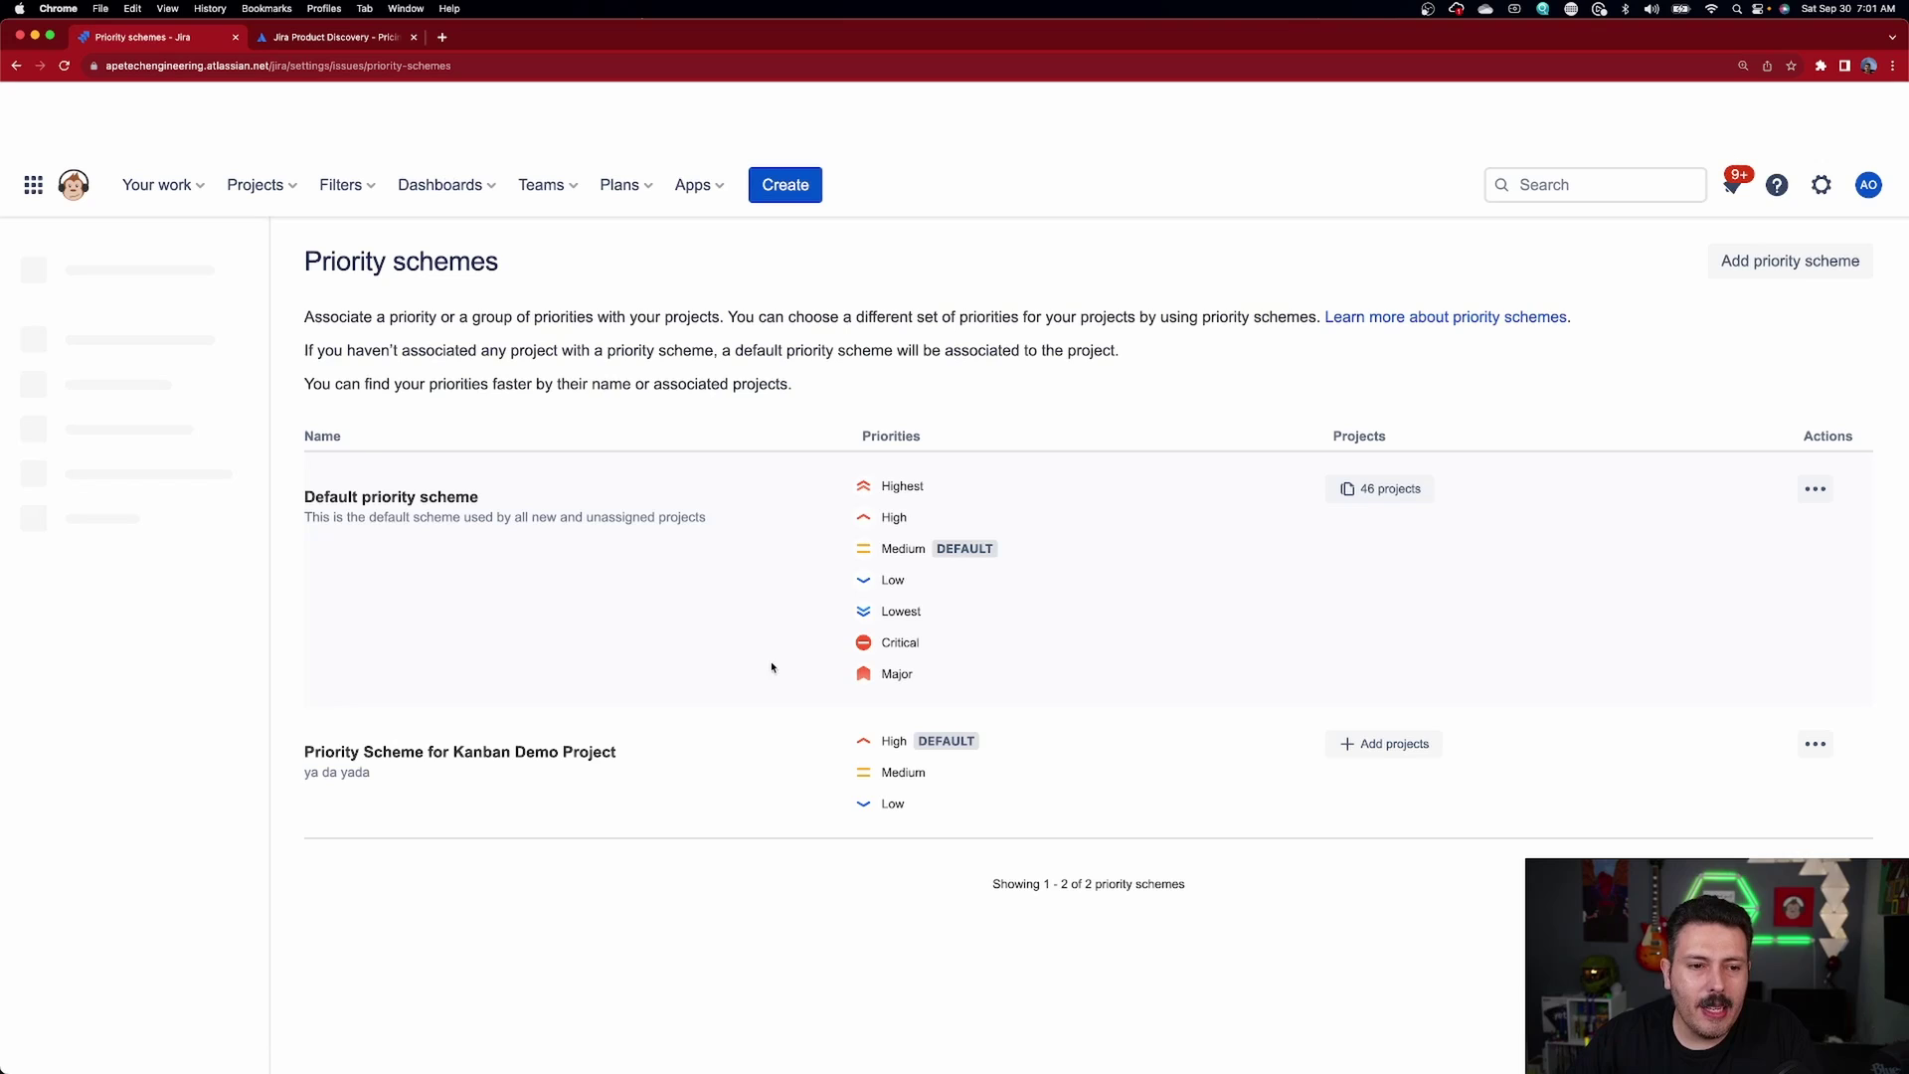
pyautogui.click(1815, 743)
pyautogui.click(1830, 803)
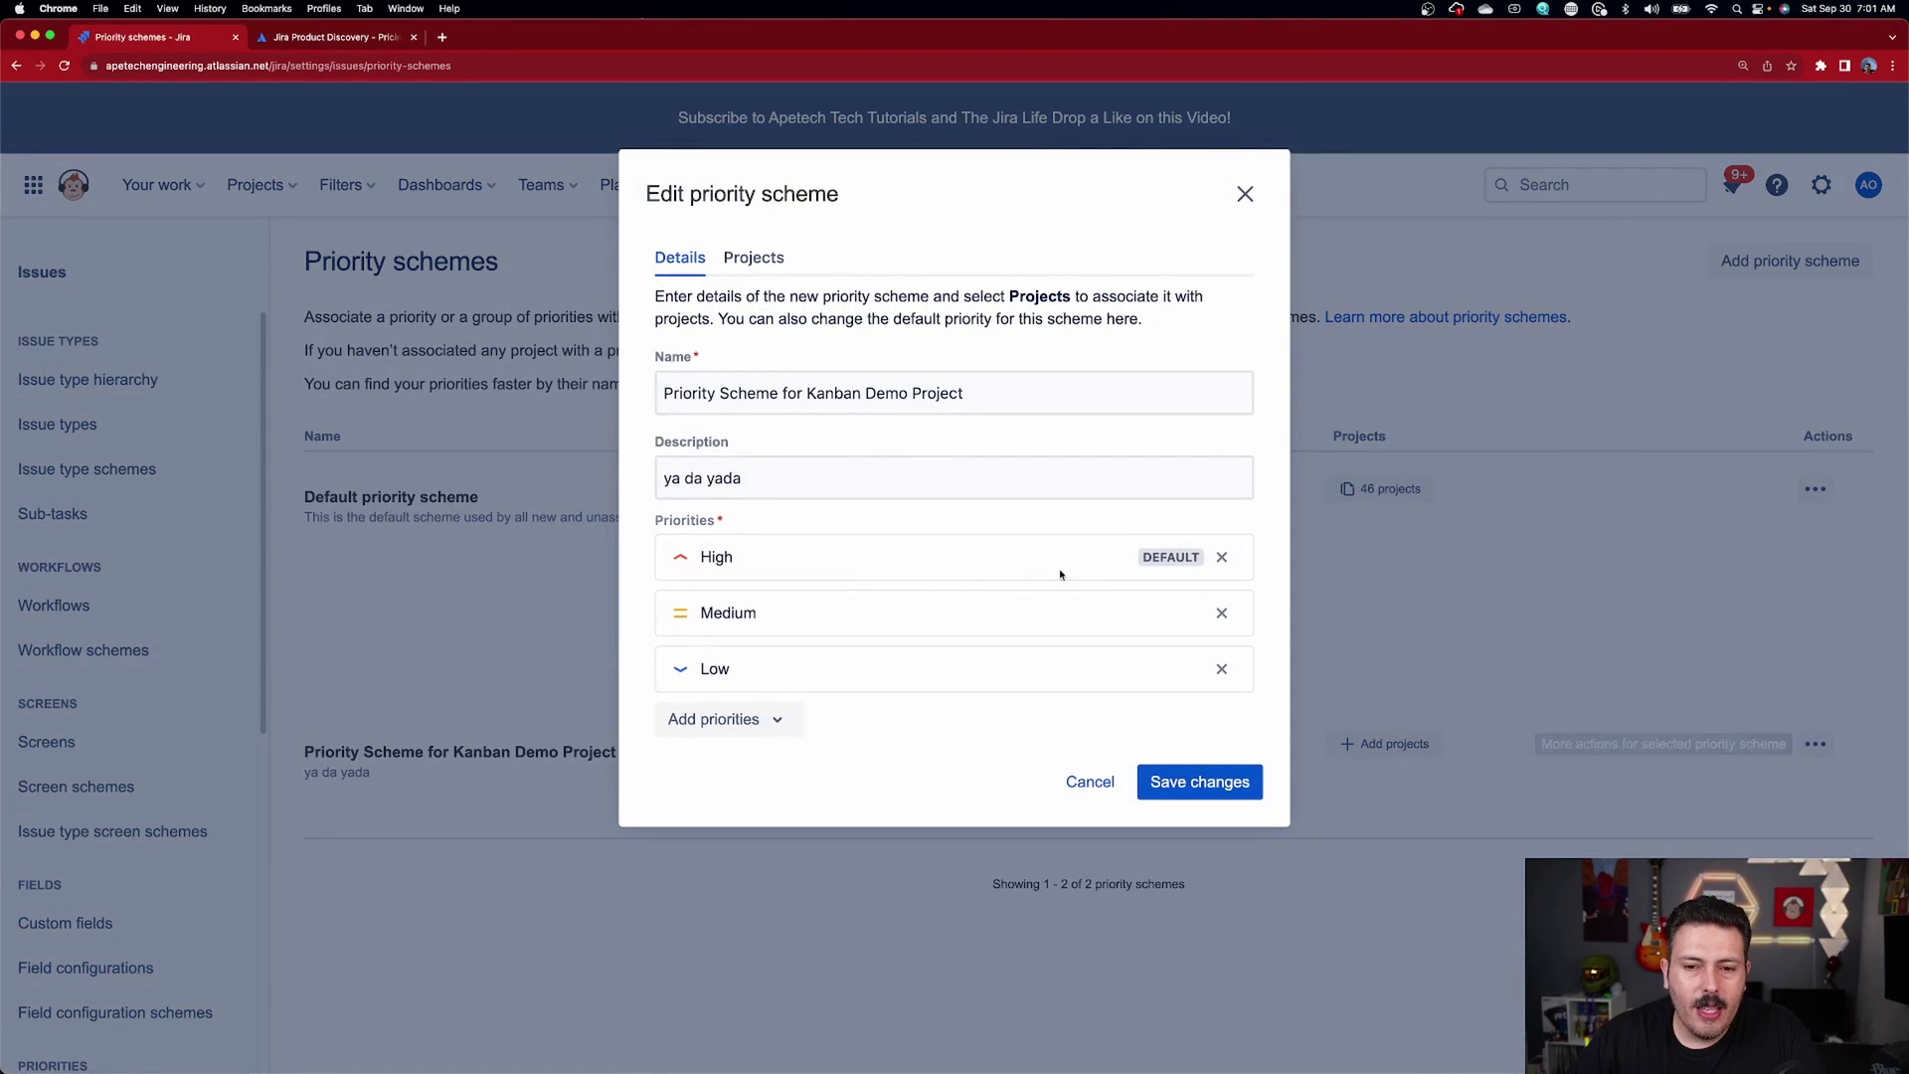
# Replace High and Low with Critical and Major, keeping Medium as default, and save the scheme.
pyautogui.click(1222, 557)
pyautogui.click(1222, 556)
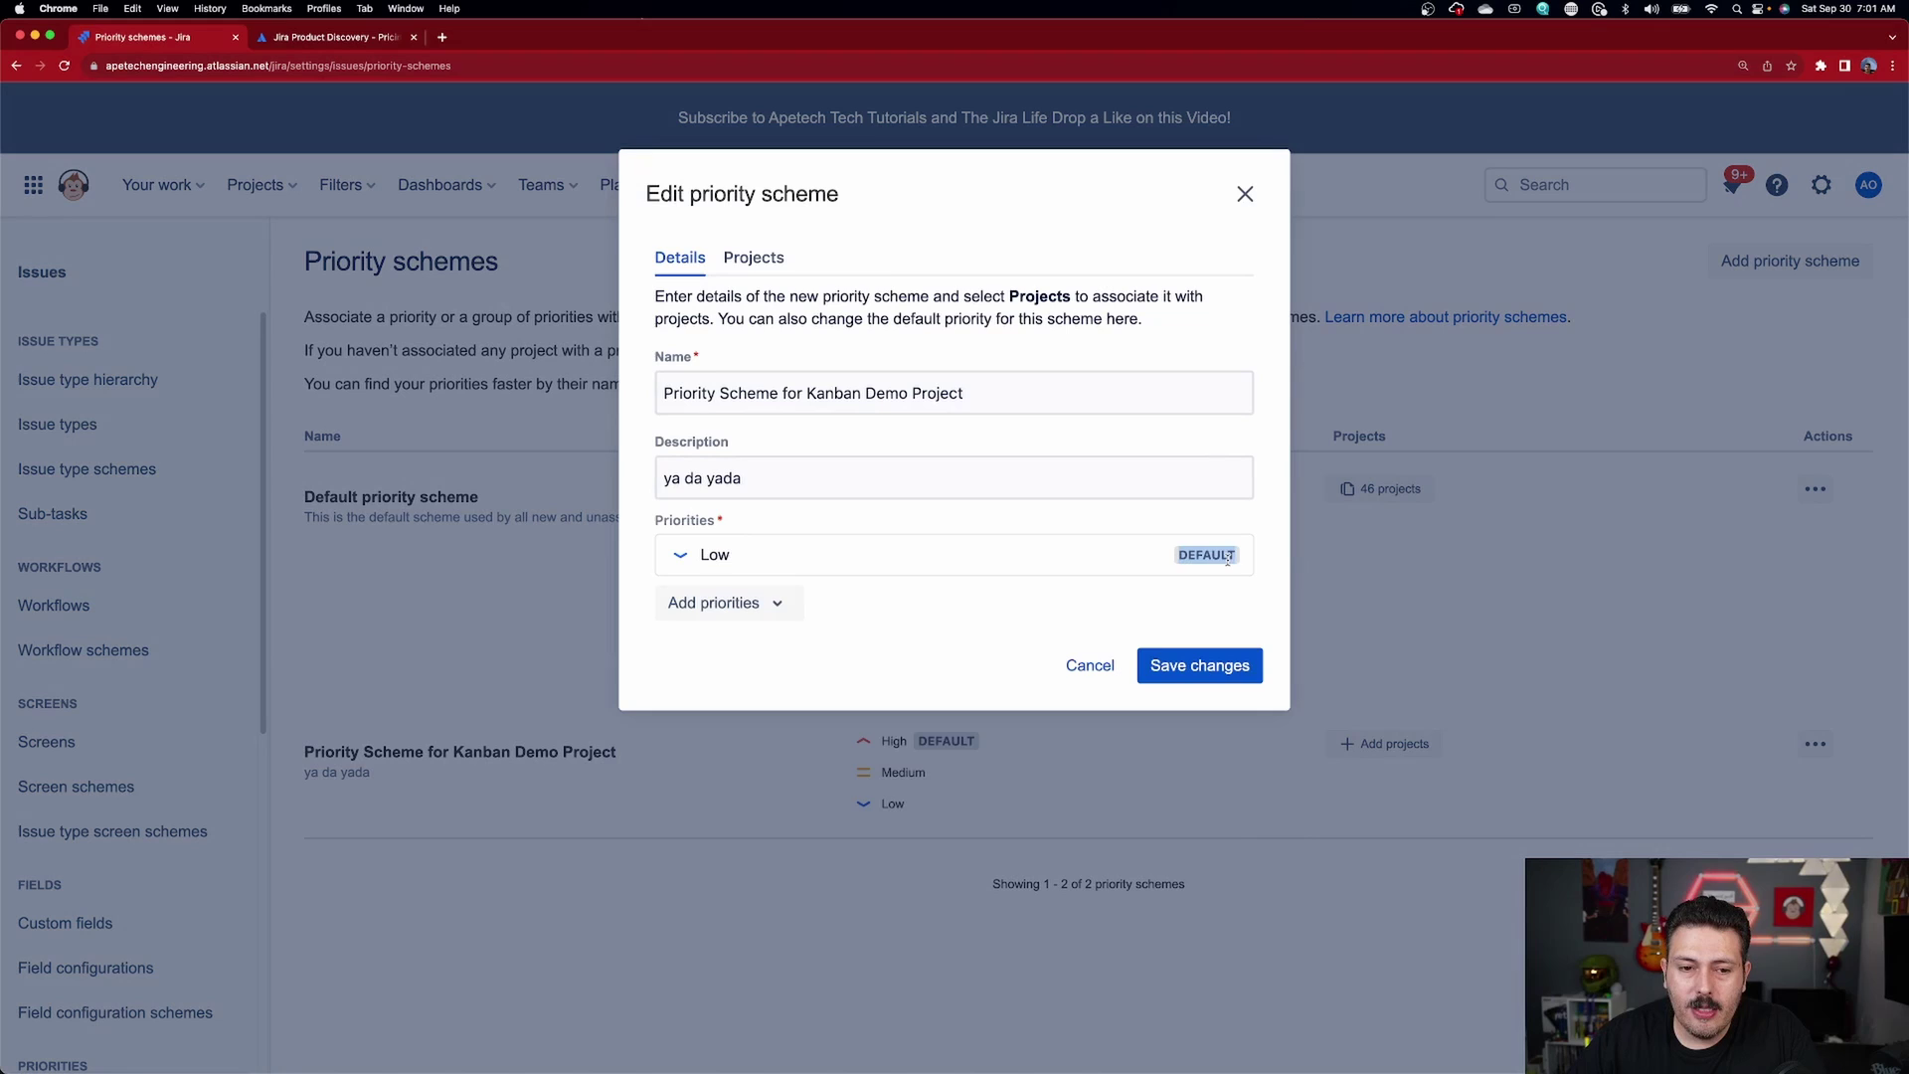
pyautogui.click(740, 603)
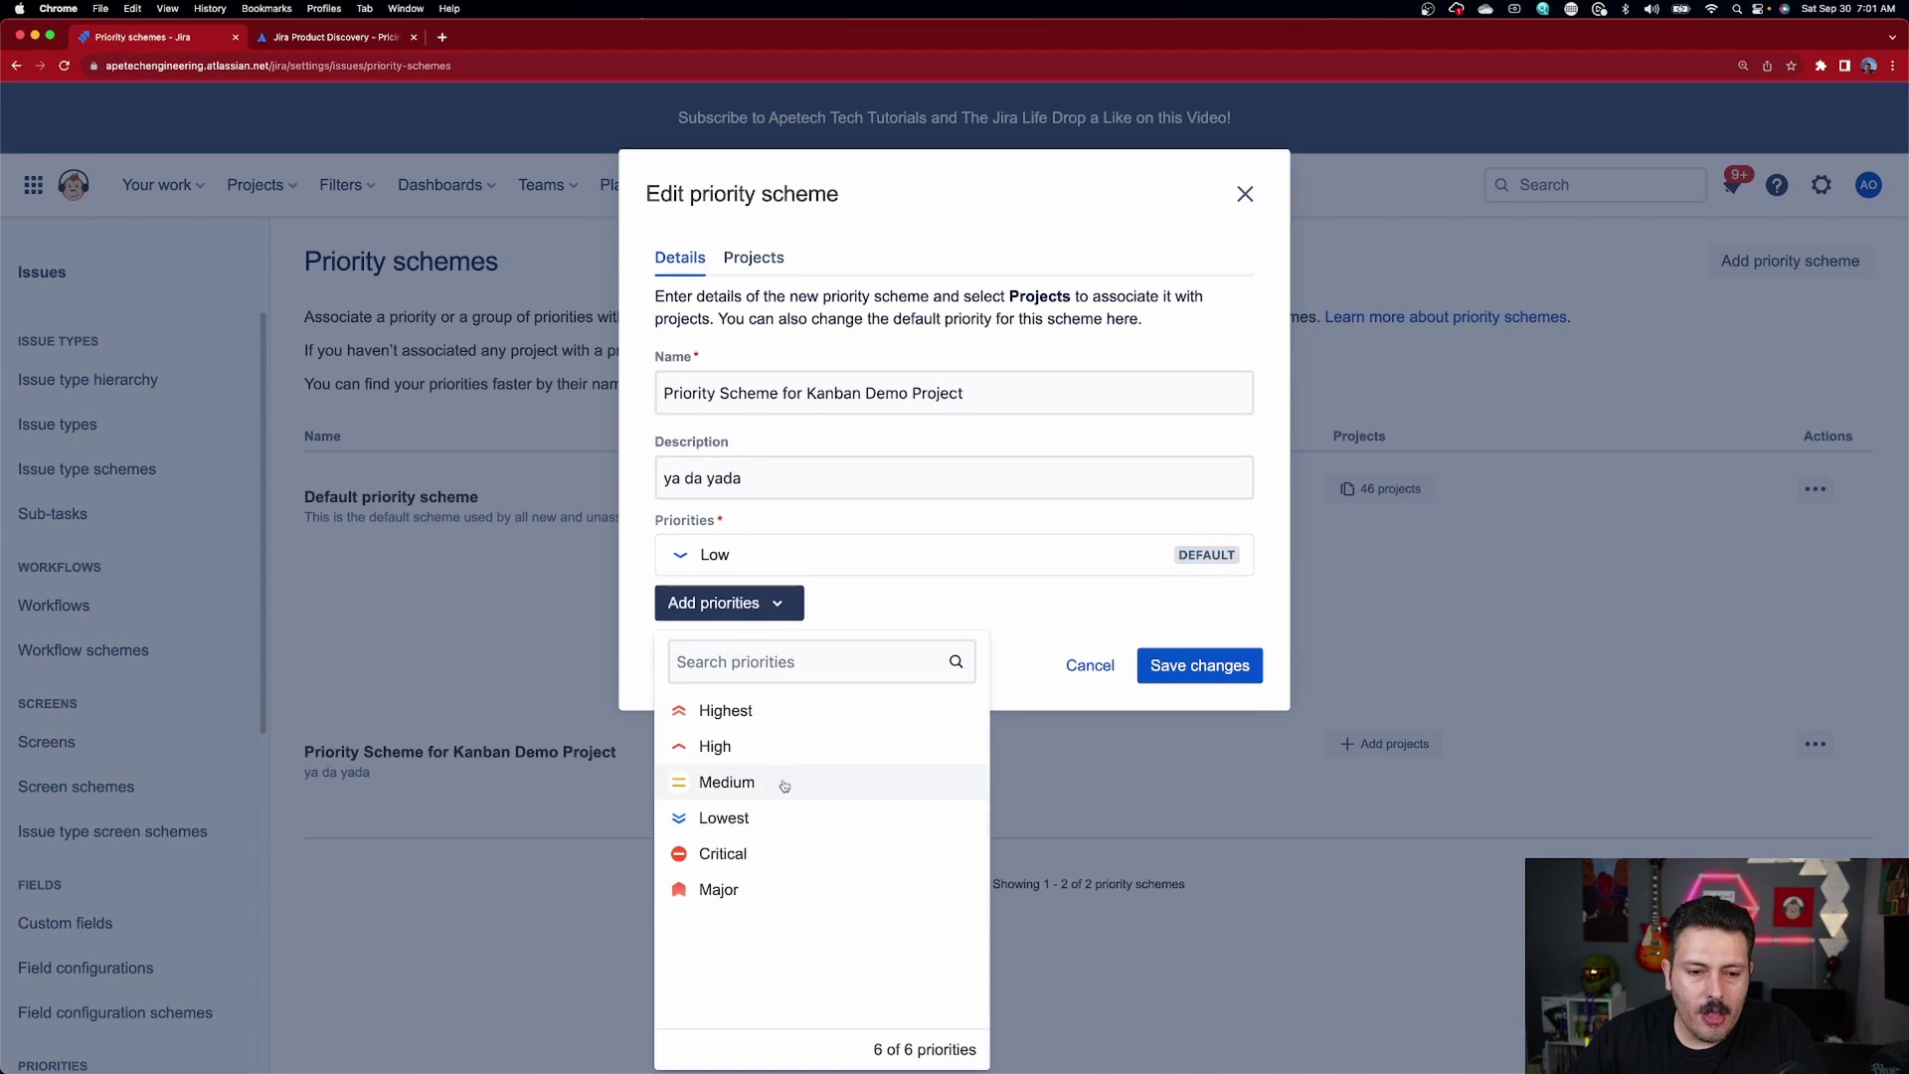
pyautogui.click(753, 852)
pyautogui.click(723, 853)
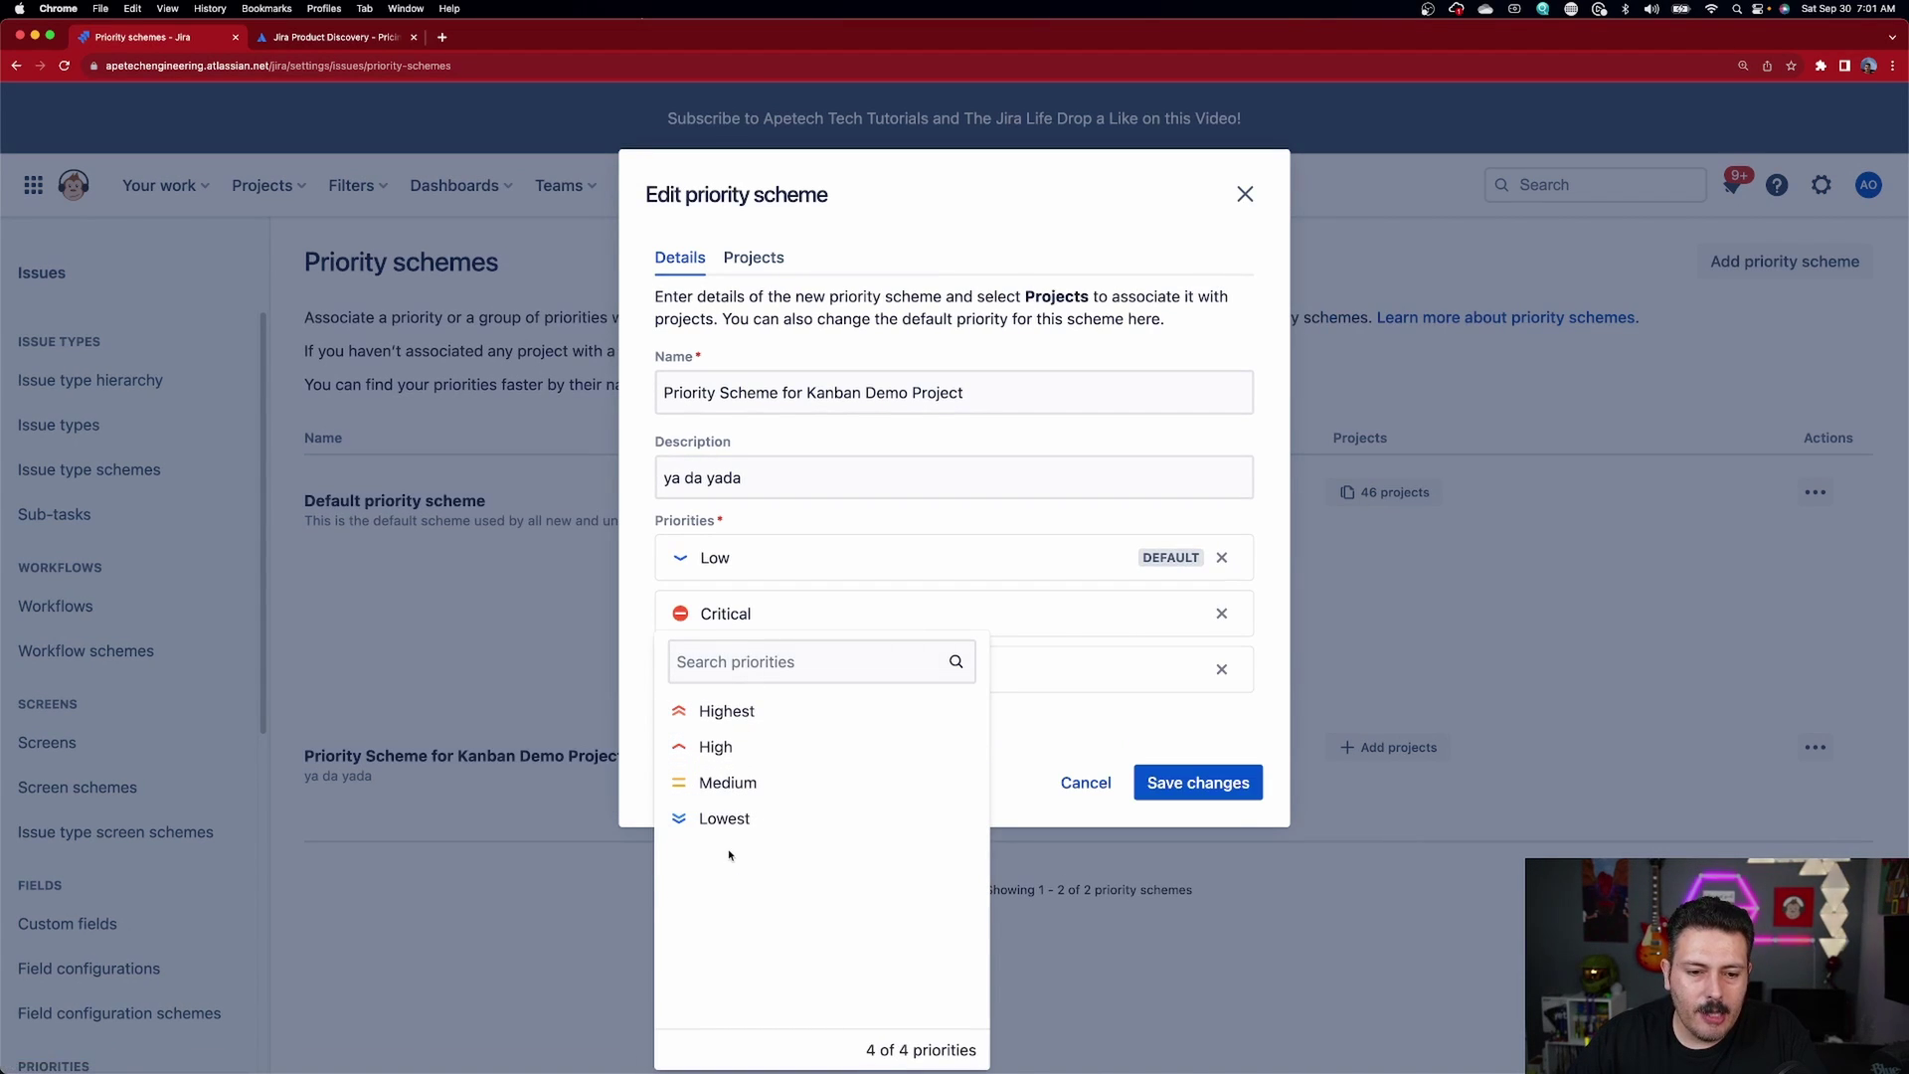
pyautogui.click(744, 783)
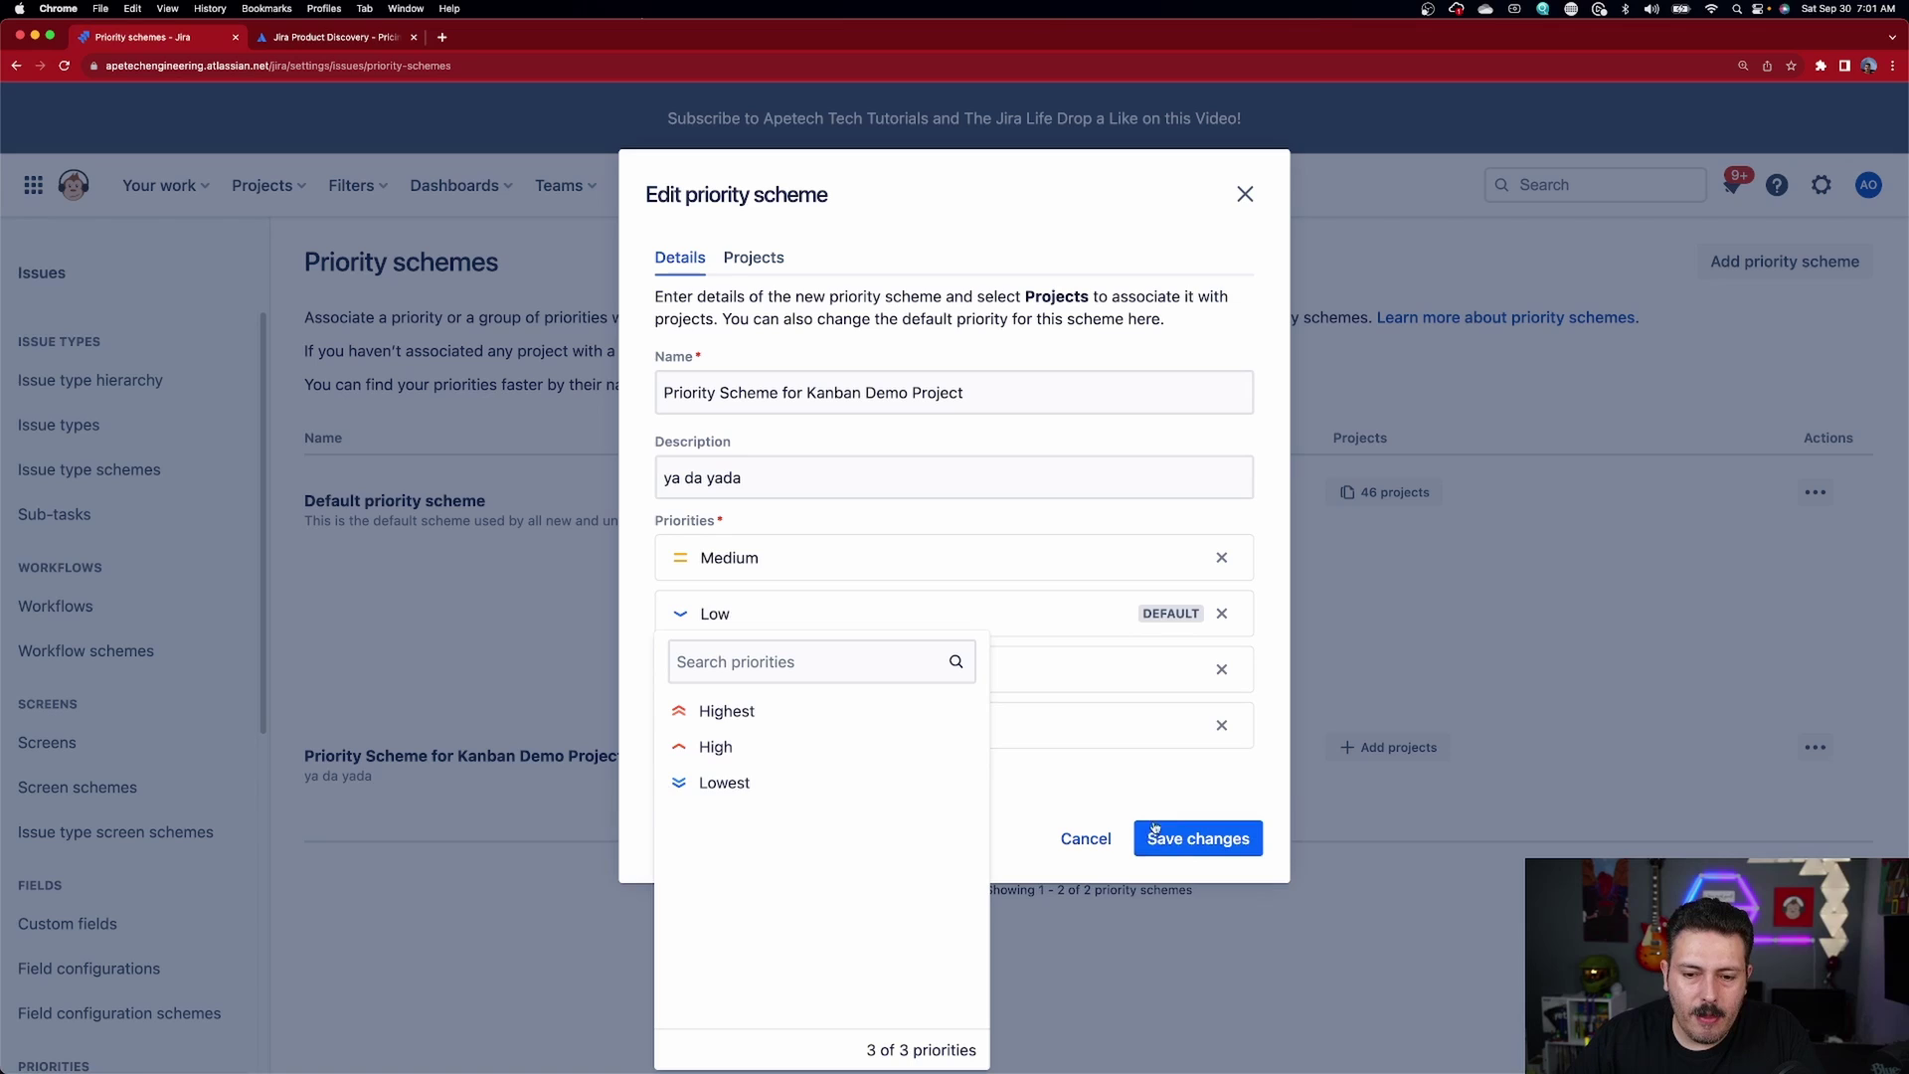
pyautogui.click(1222, 613)
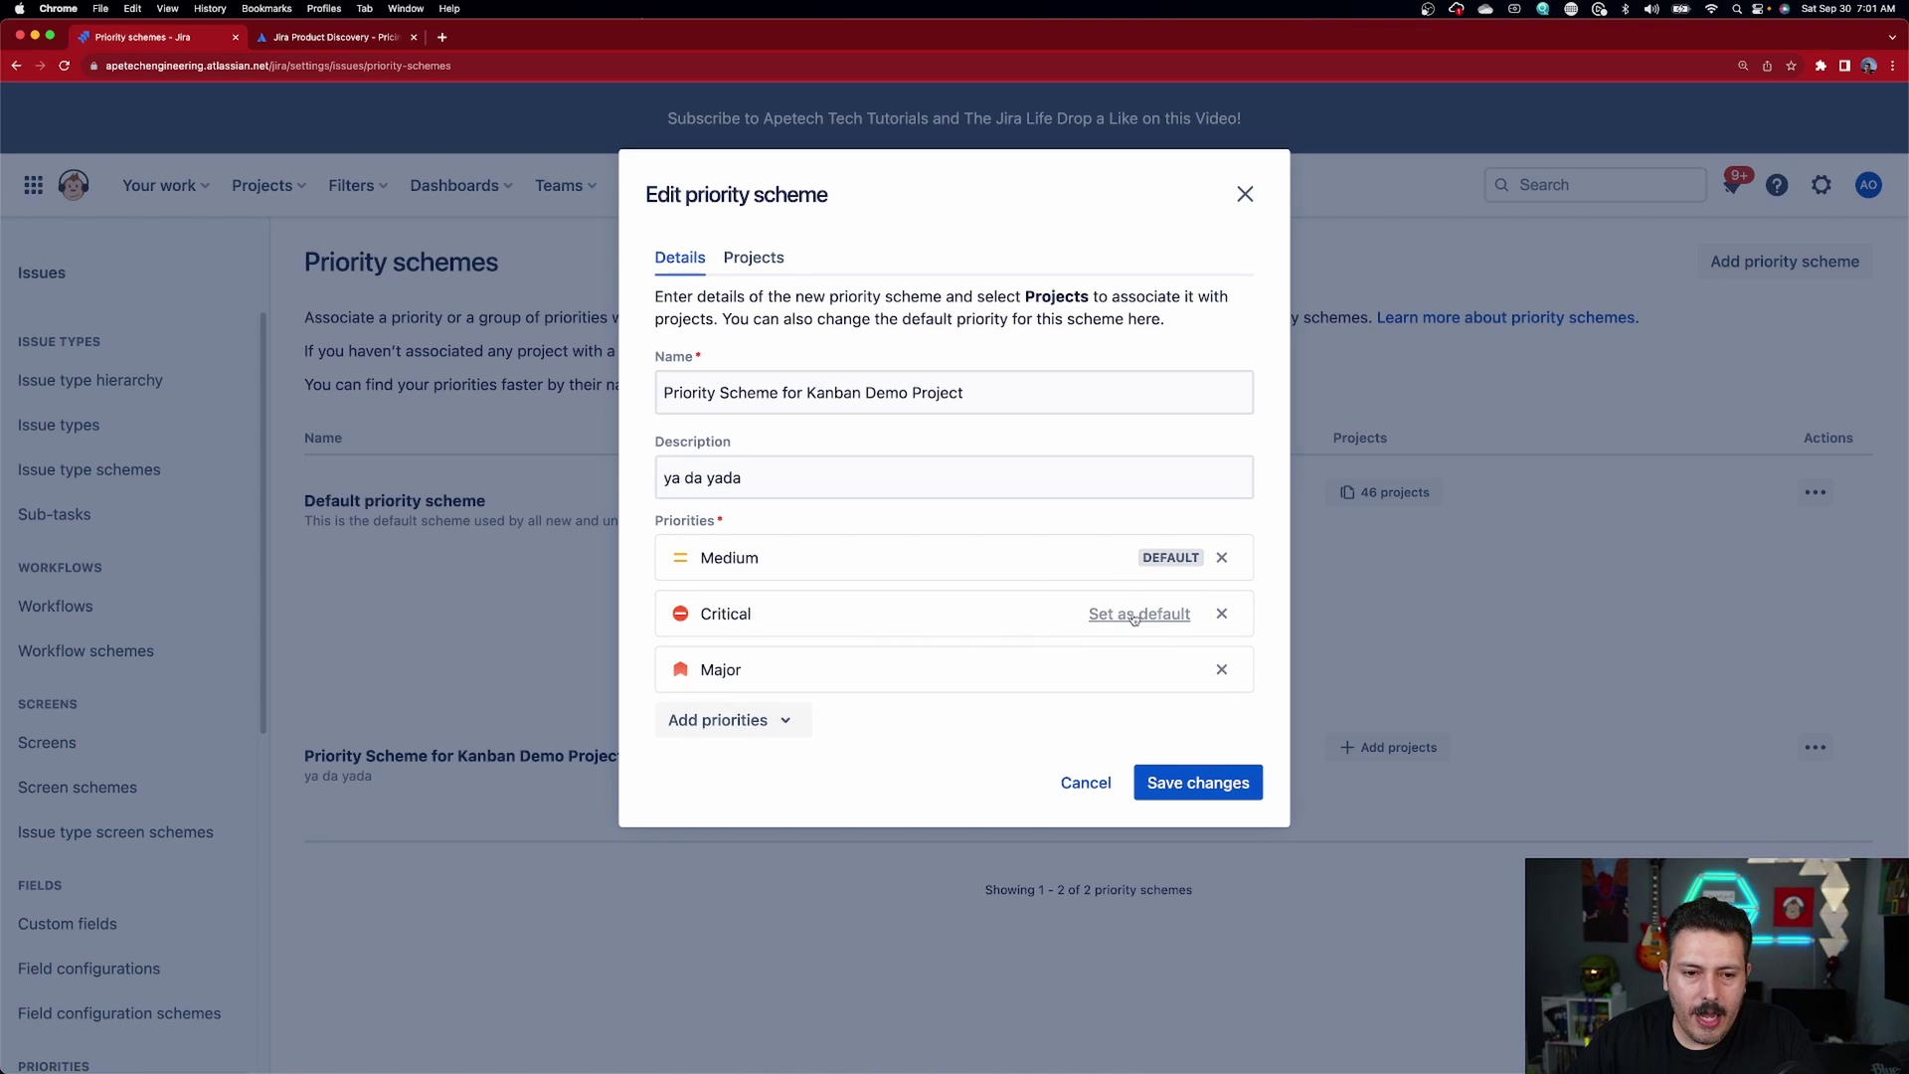
pyautogui.moveTo(1130, 667)
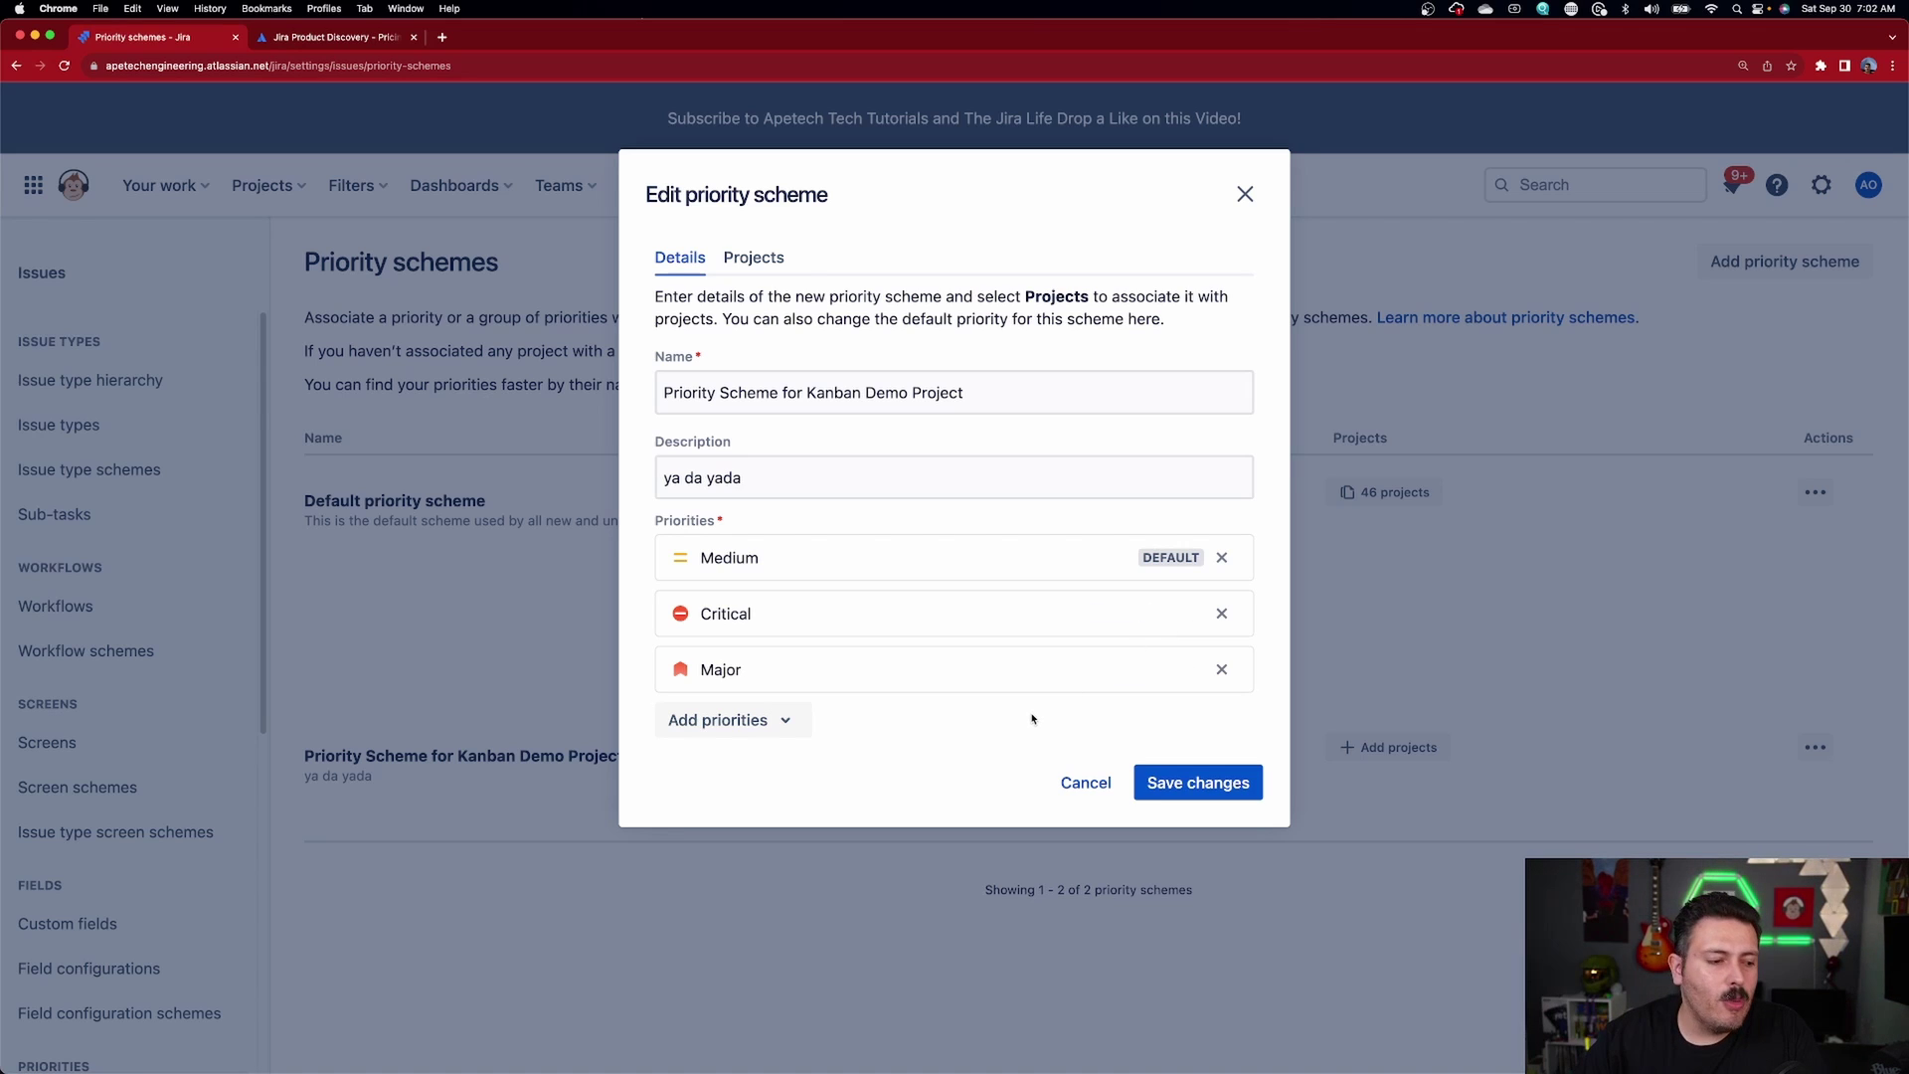
pyautogui.click(1153, 782)
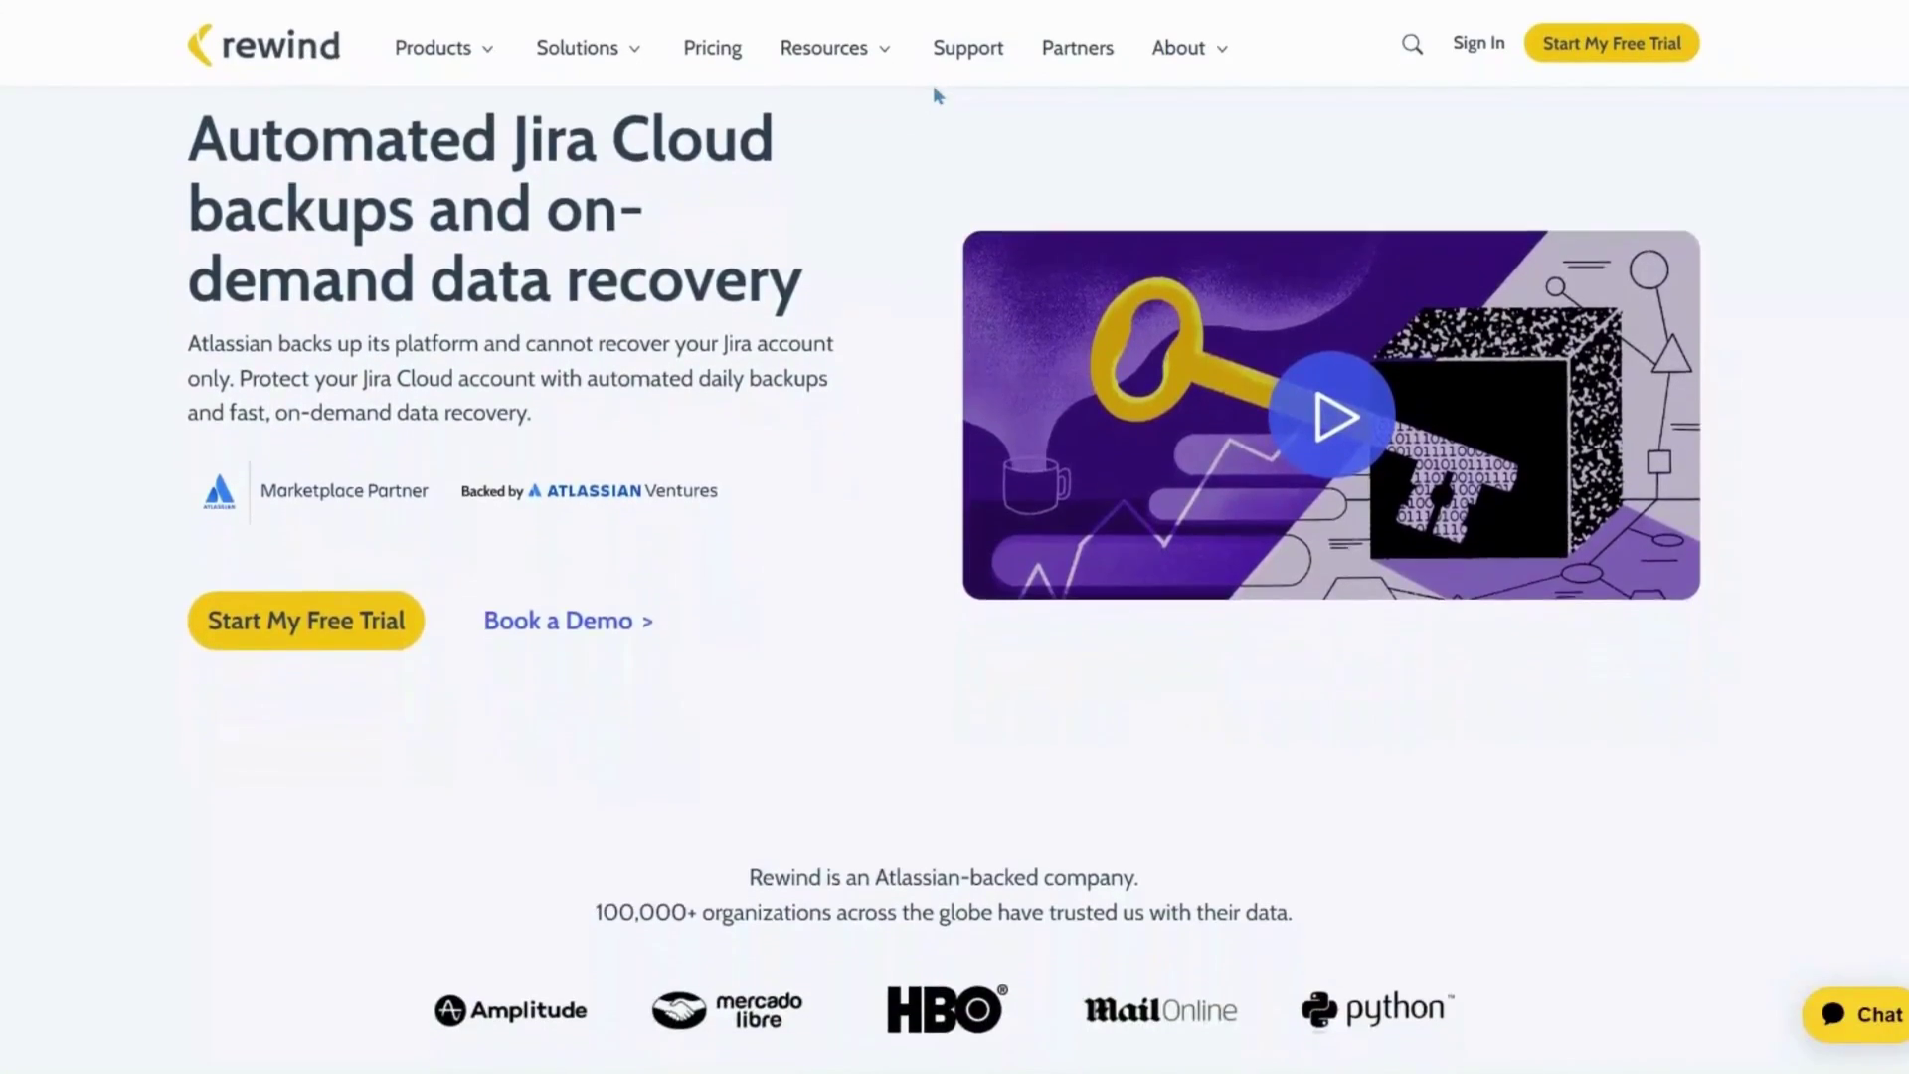
pyautogui.scroll(-4, 932, 95)
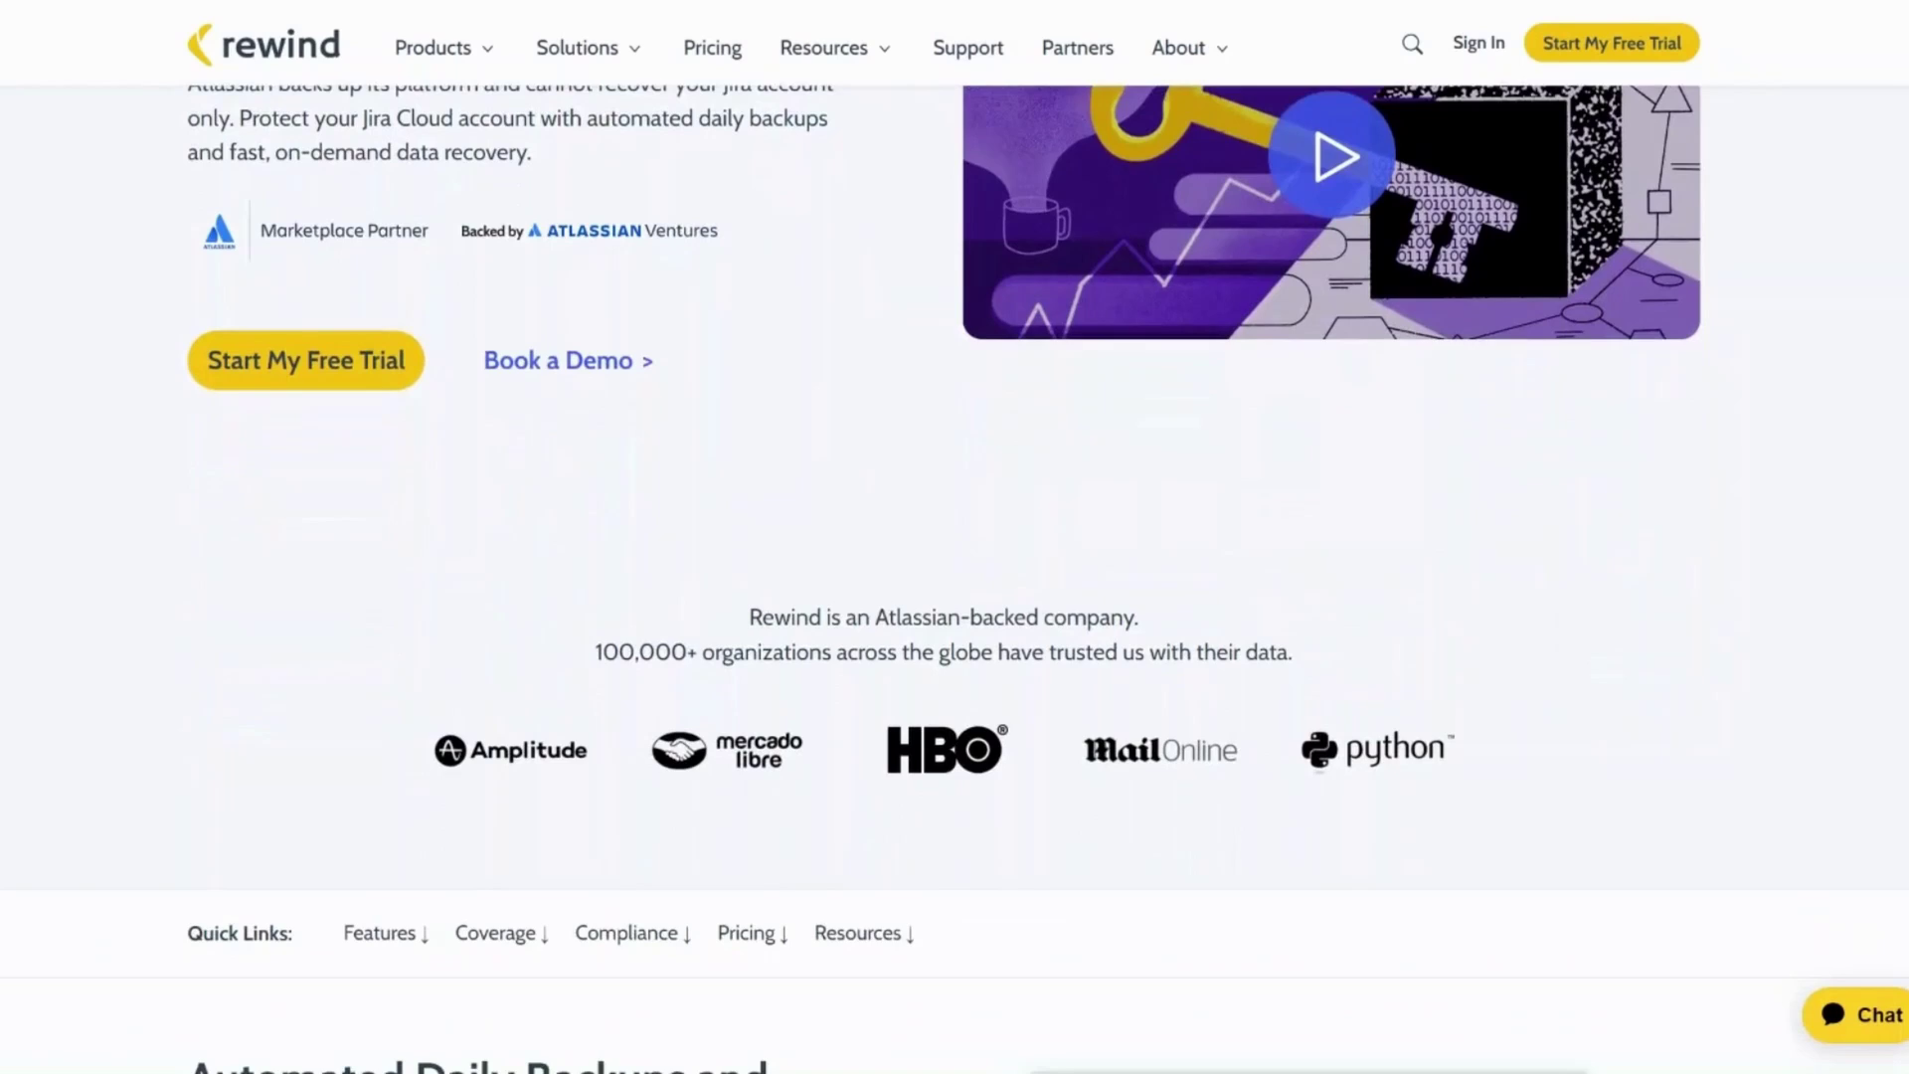
pyautogui.scroll(-5, 954, 537)
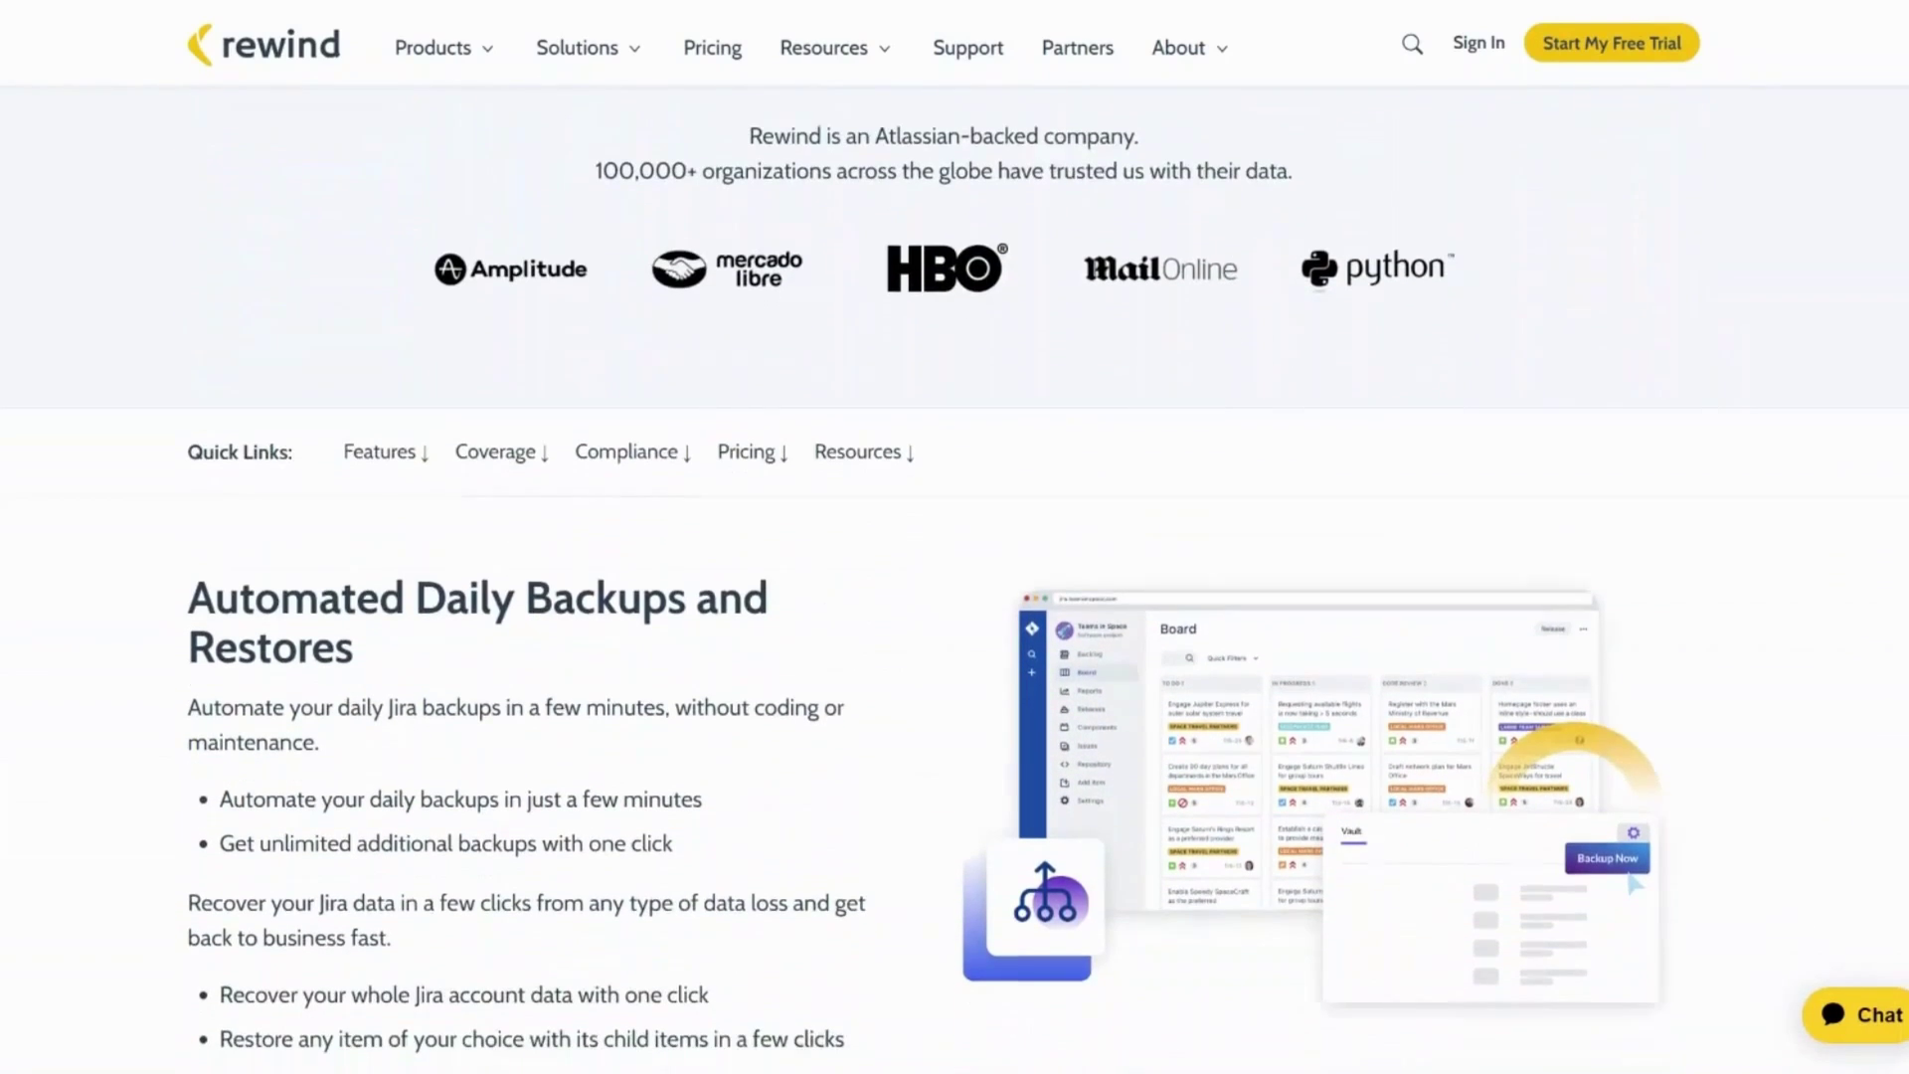
pyautogui.scroll(-1, 955, 536)
pyautogui.scroll(-3, 954, 537)
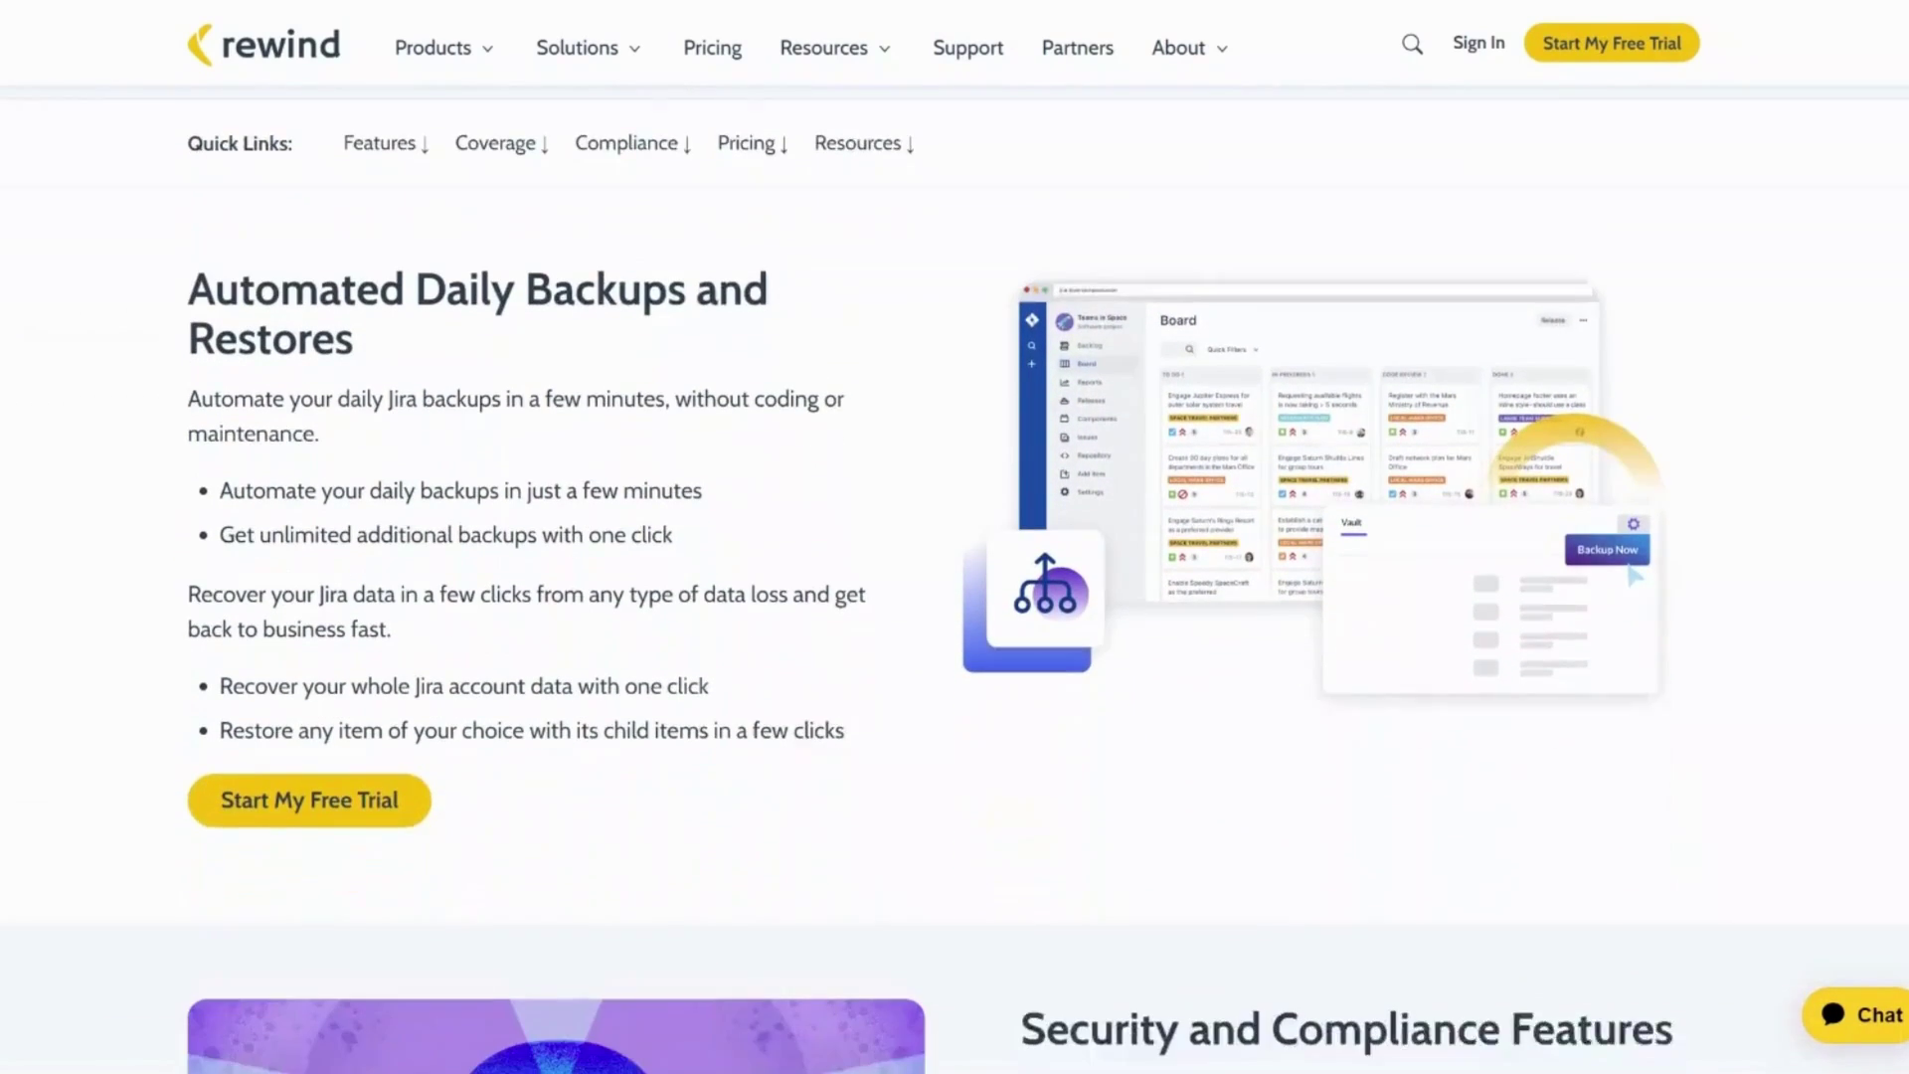
pyautogui.scroll(-2, 954, 537)
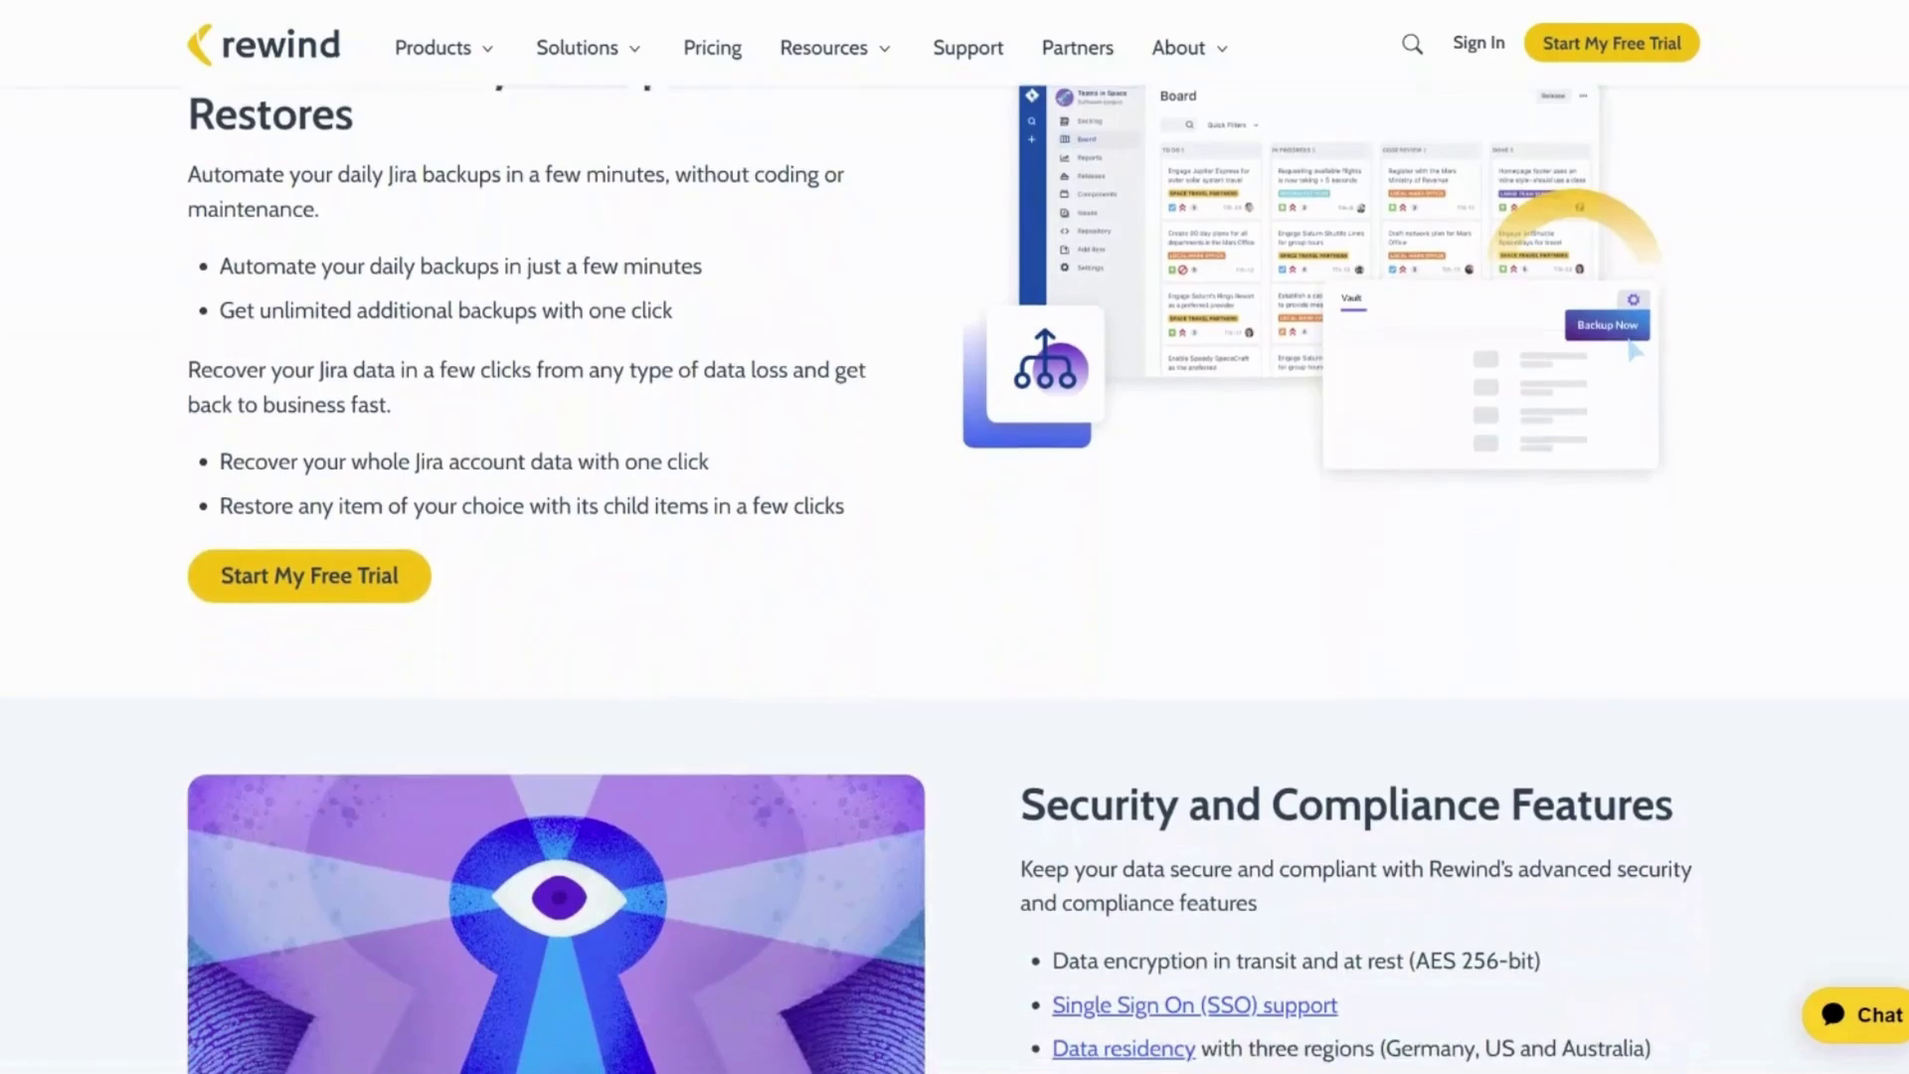
pyautogui.scroll(-1, 955, 537)
pyautogui.scroll(-2, 955, 537)
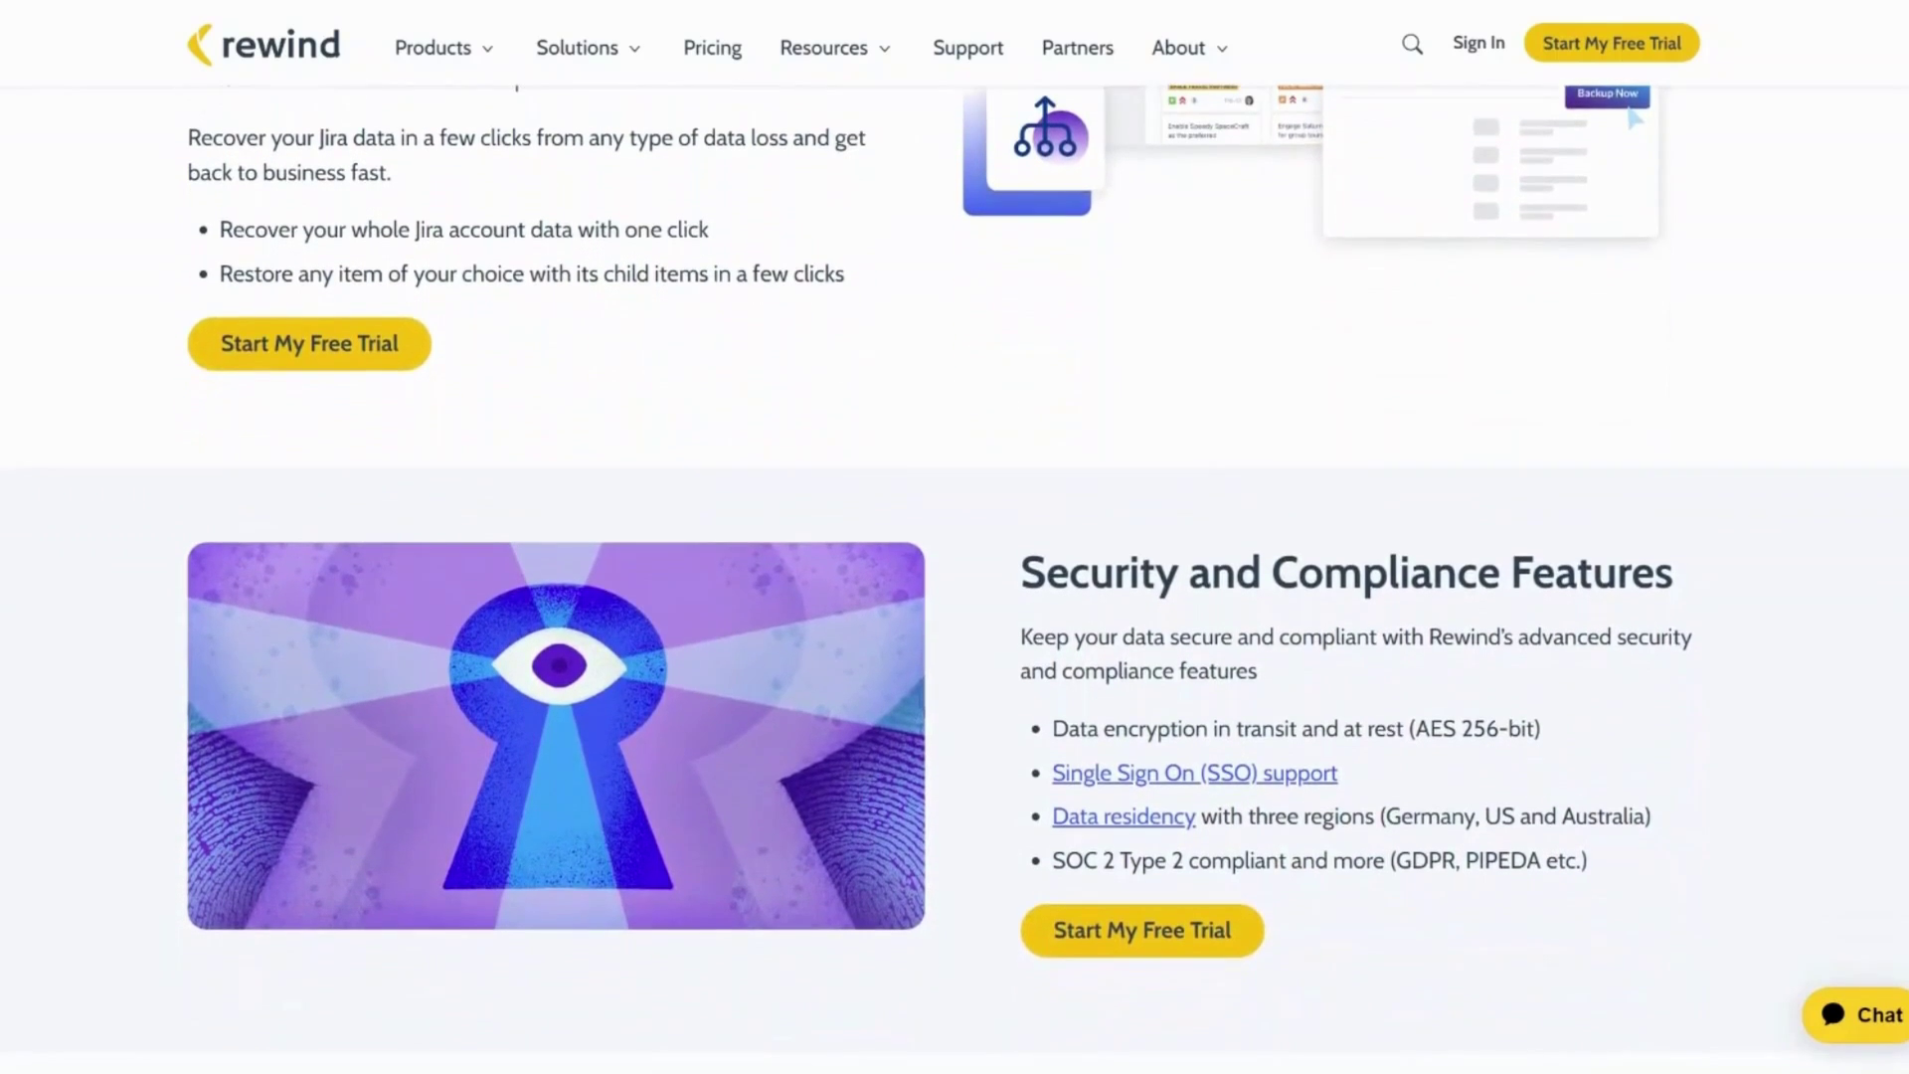
pyautogui.scroll(-4, 955, 537)
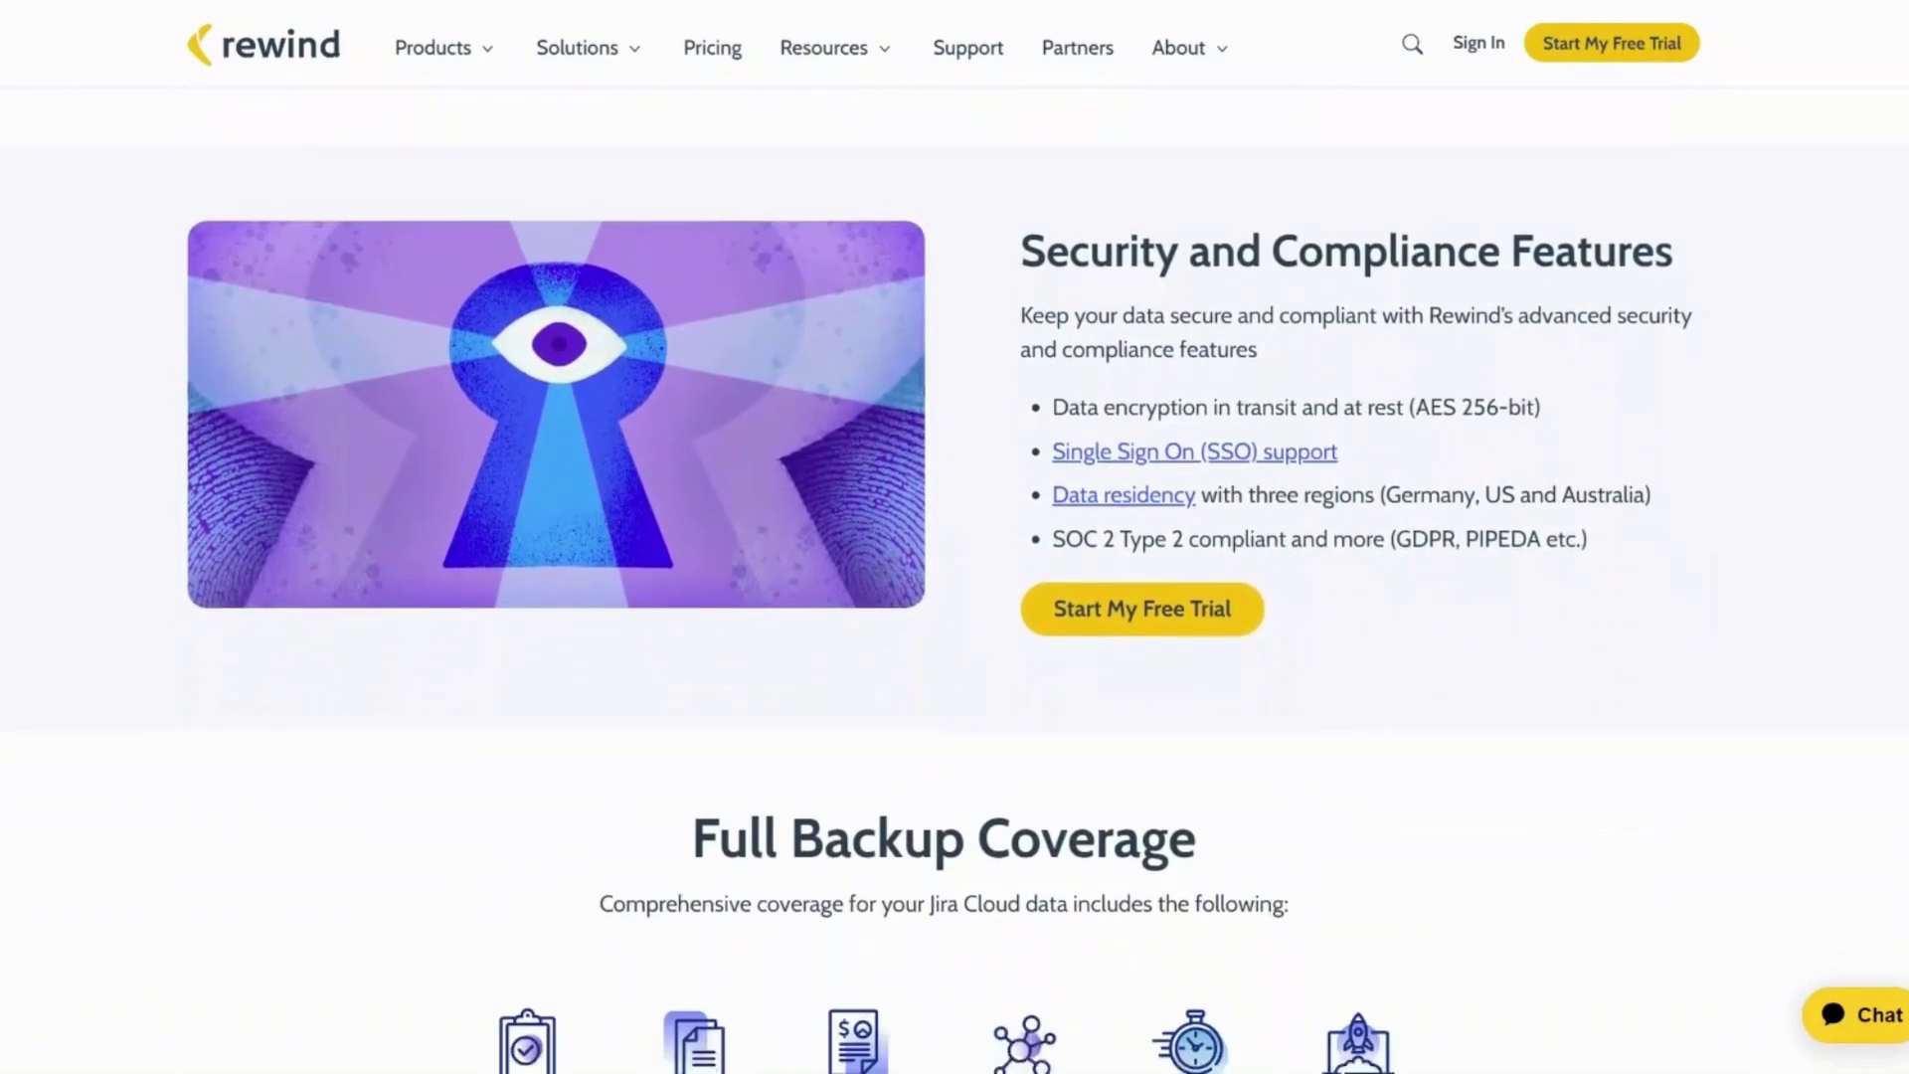
pyautogui.scroll(-3, 954, 537)
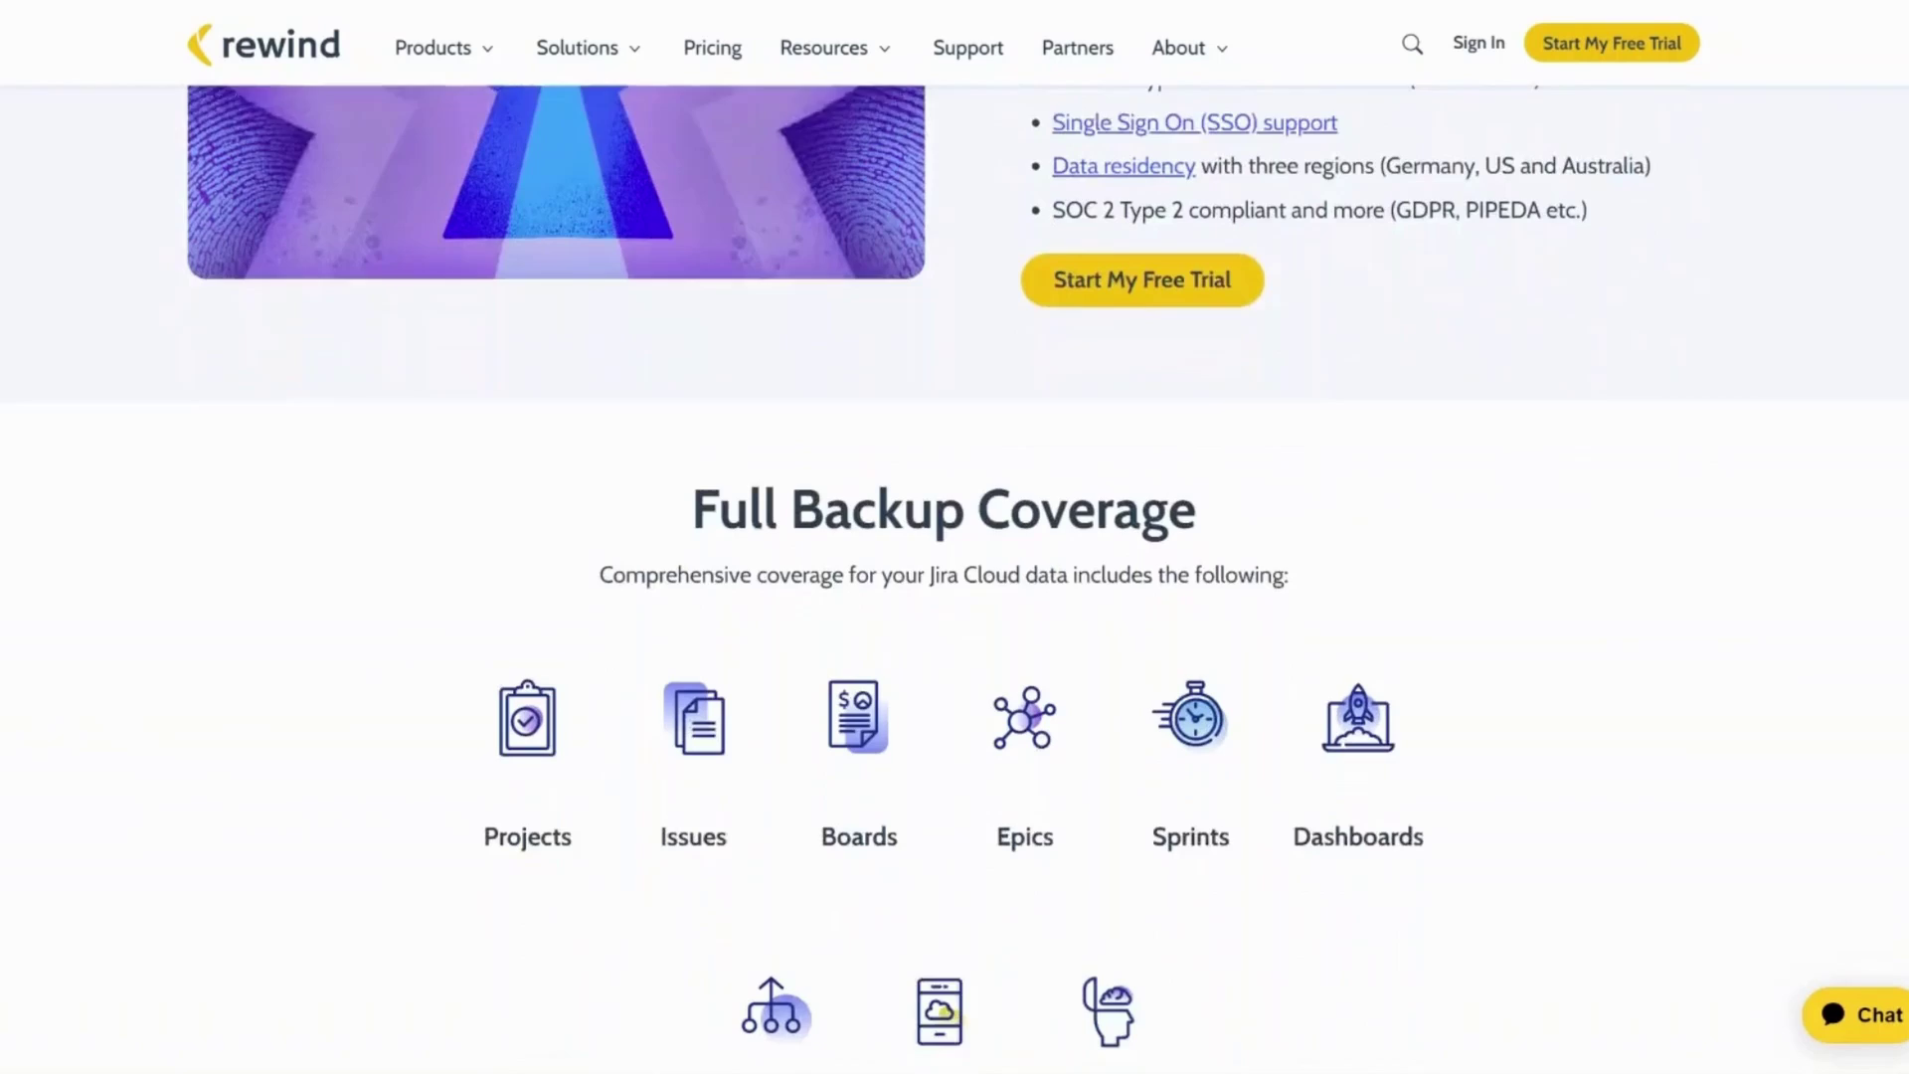
pyautogui.scroll(-4, 955, 537)
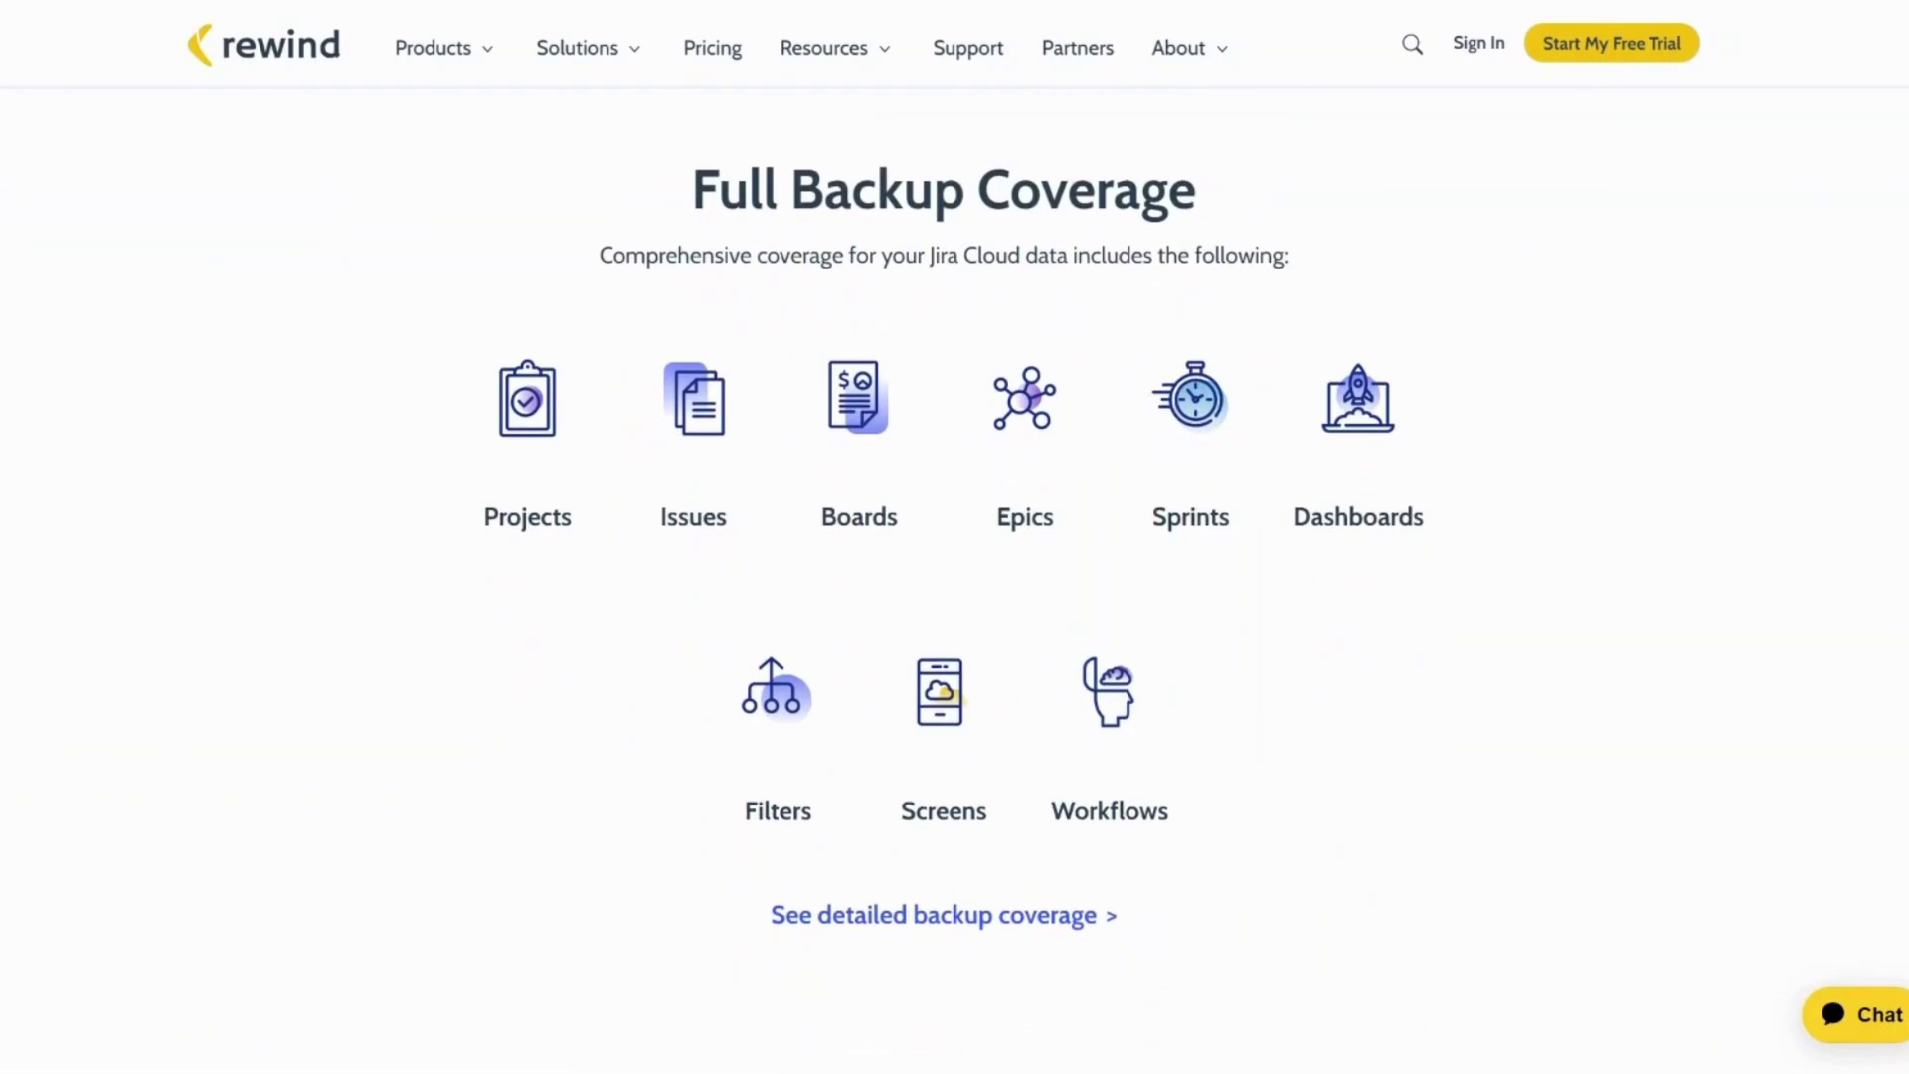
pyautogui.scroll(-2, 954, 537)
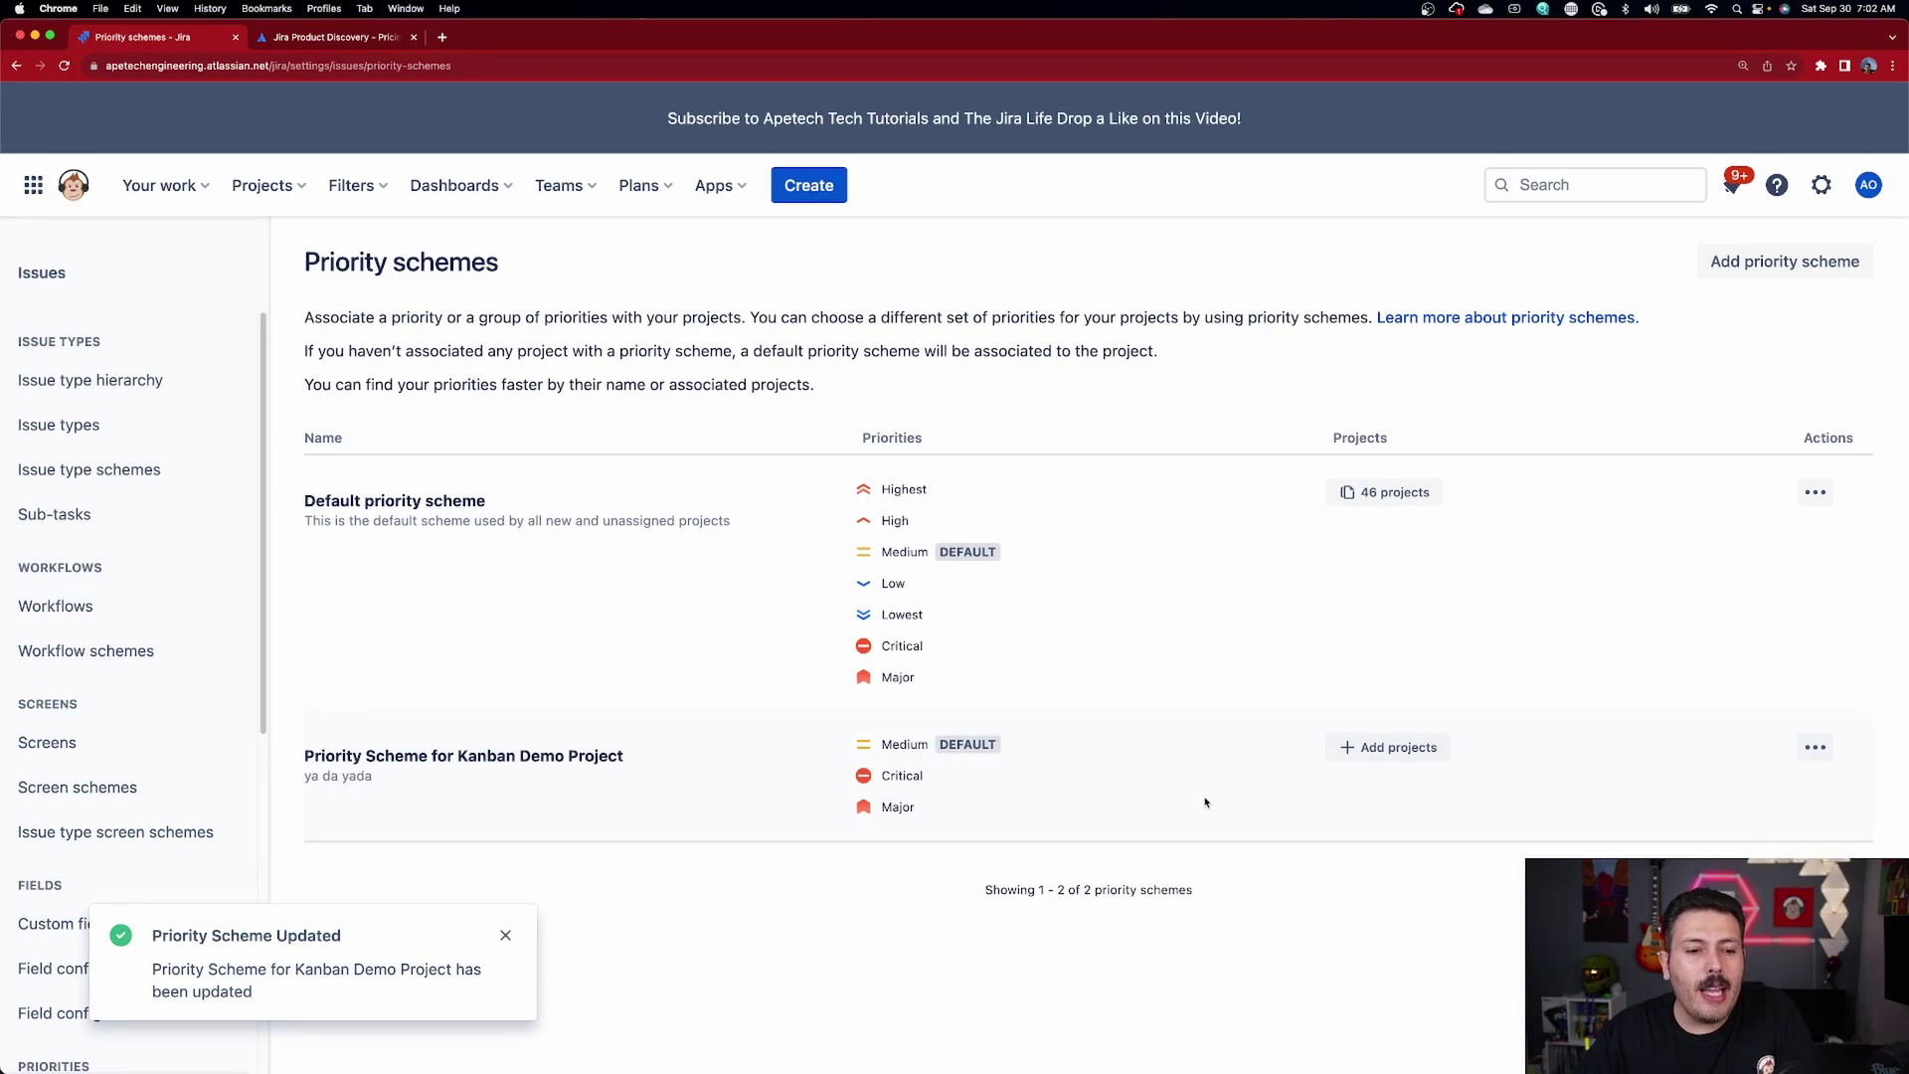
# Associate the A kanban workflow demo project with the Kanban Demo Project priority scheme.
pyautogui.click(1393, 754)
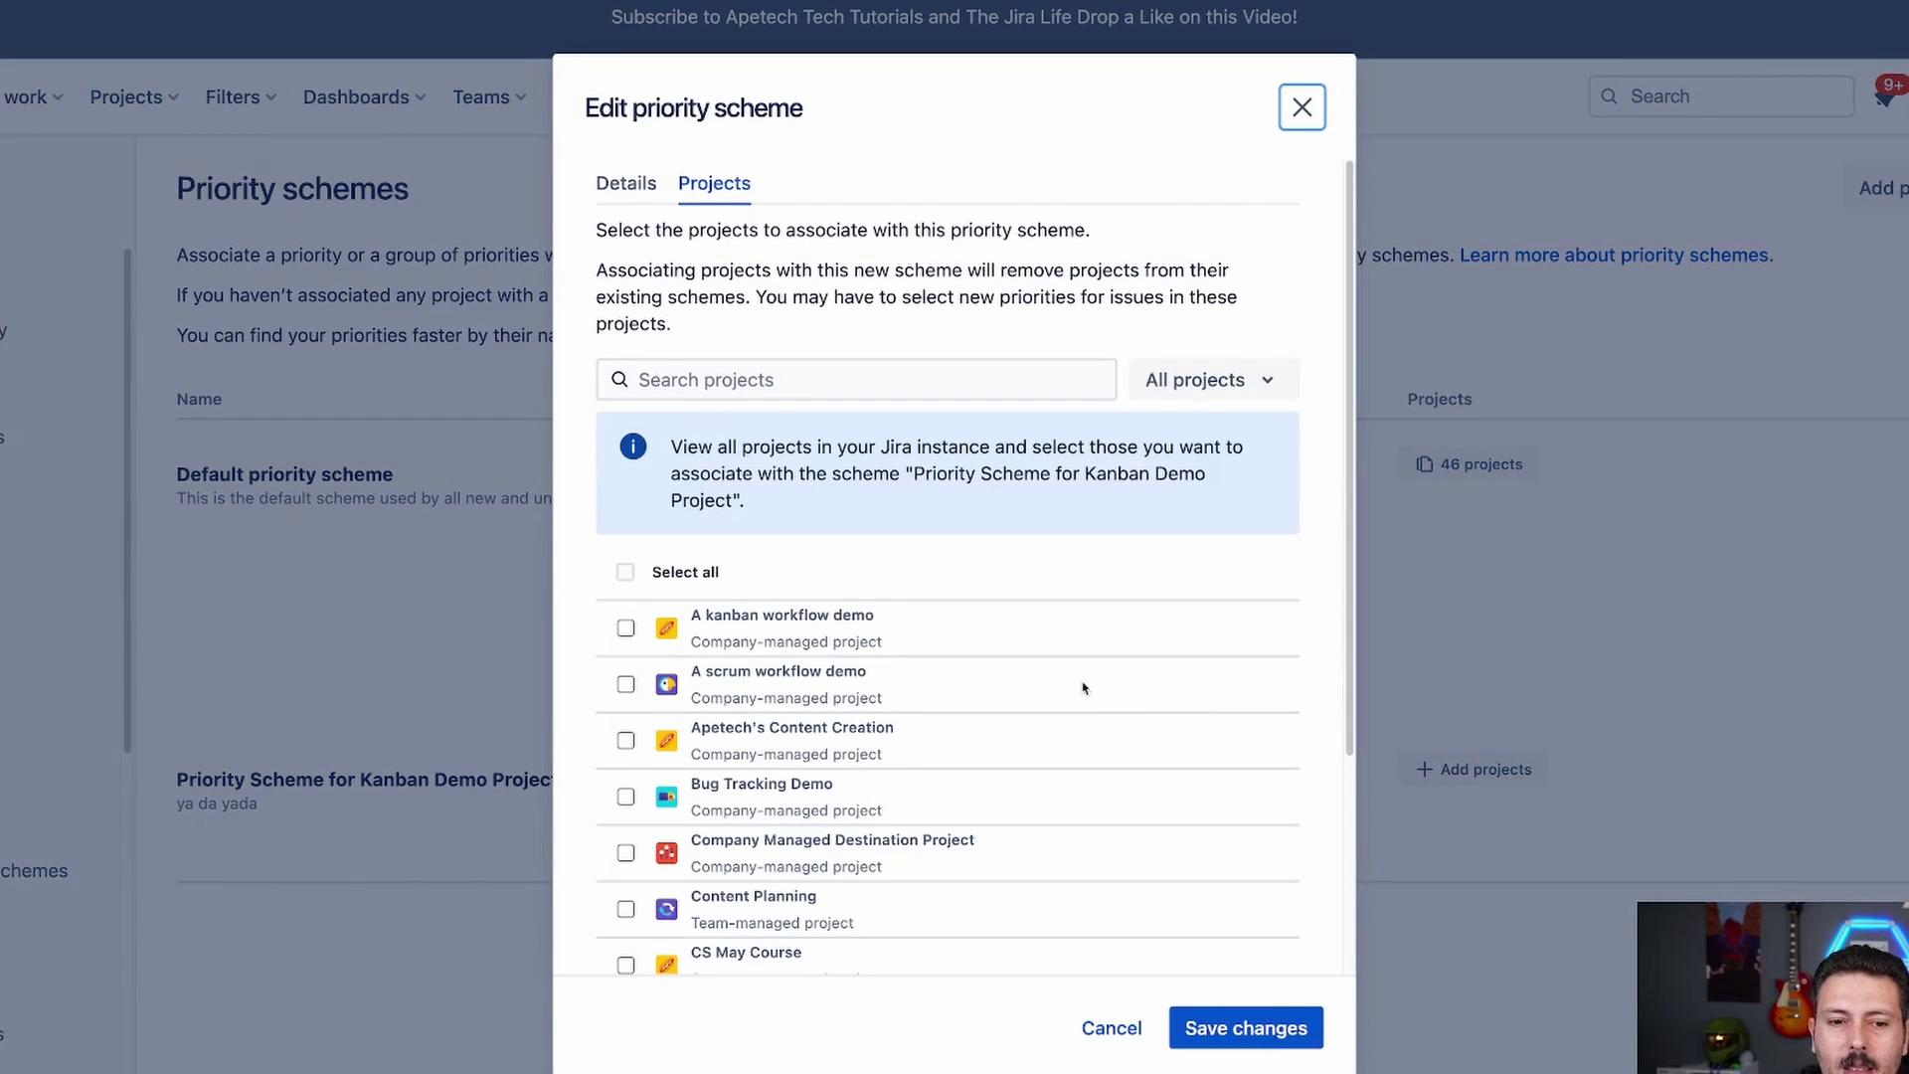
pyautogui.click(625, 628)
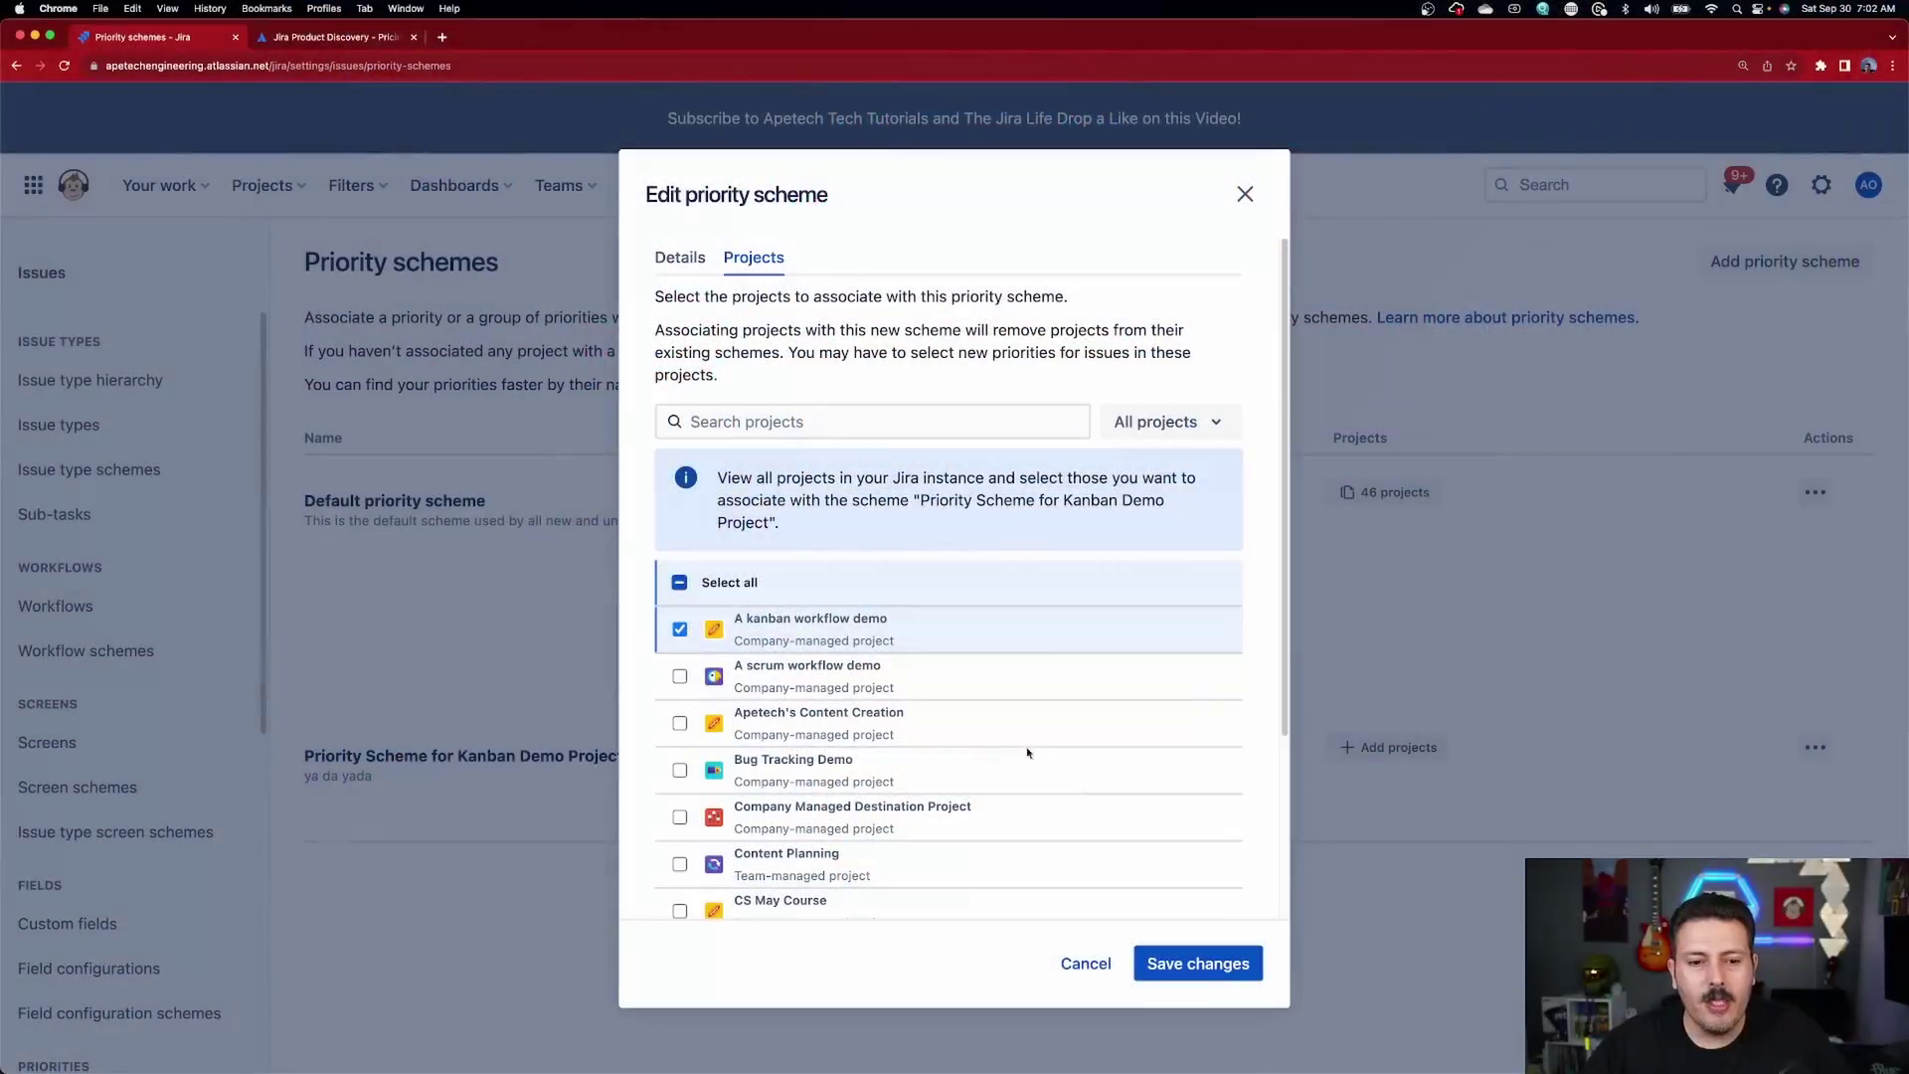
pyautogui.click(1143, 963)
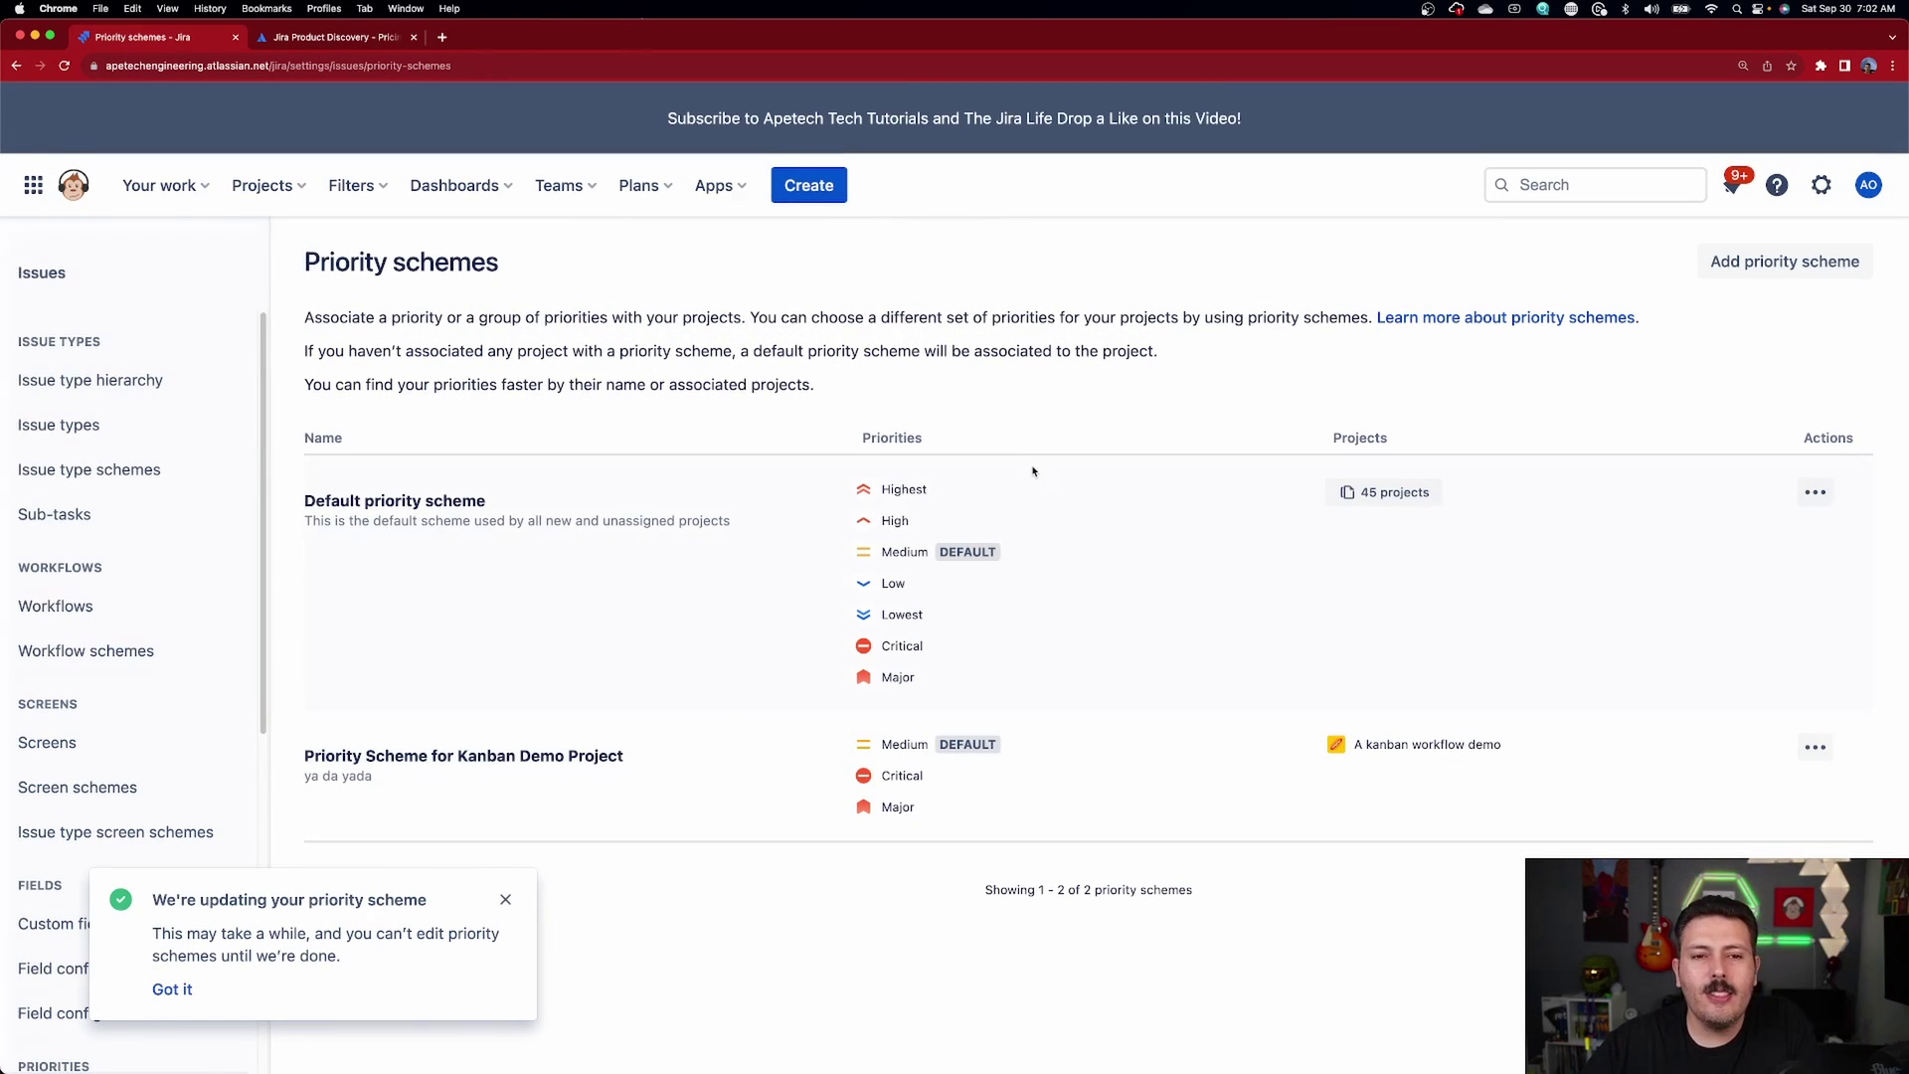
# Open the Michael demo project's board and its project settings.
pyautogui.click(289, 188)
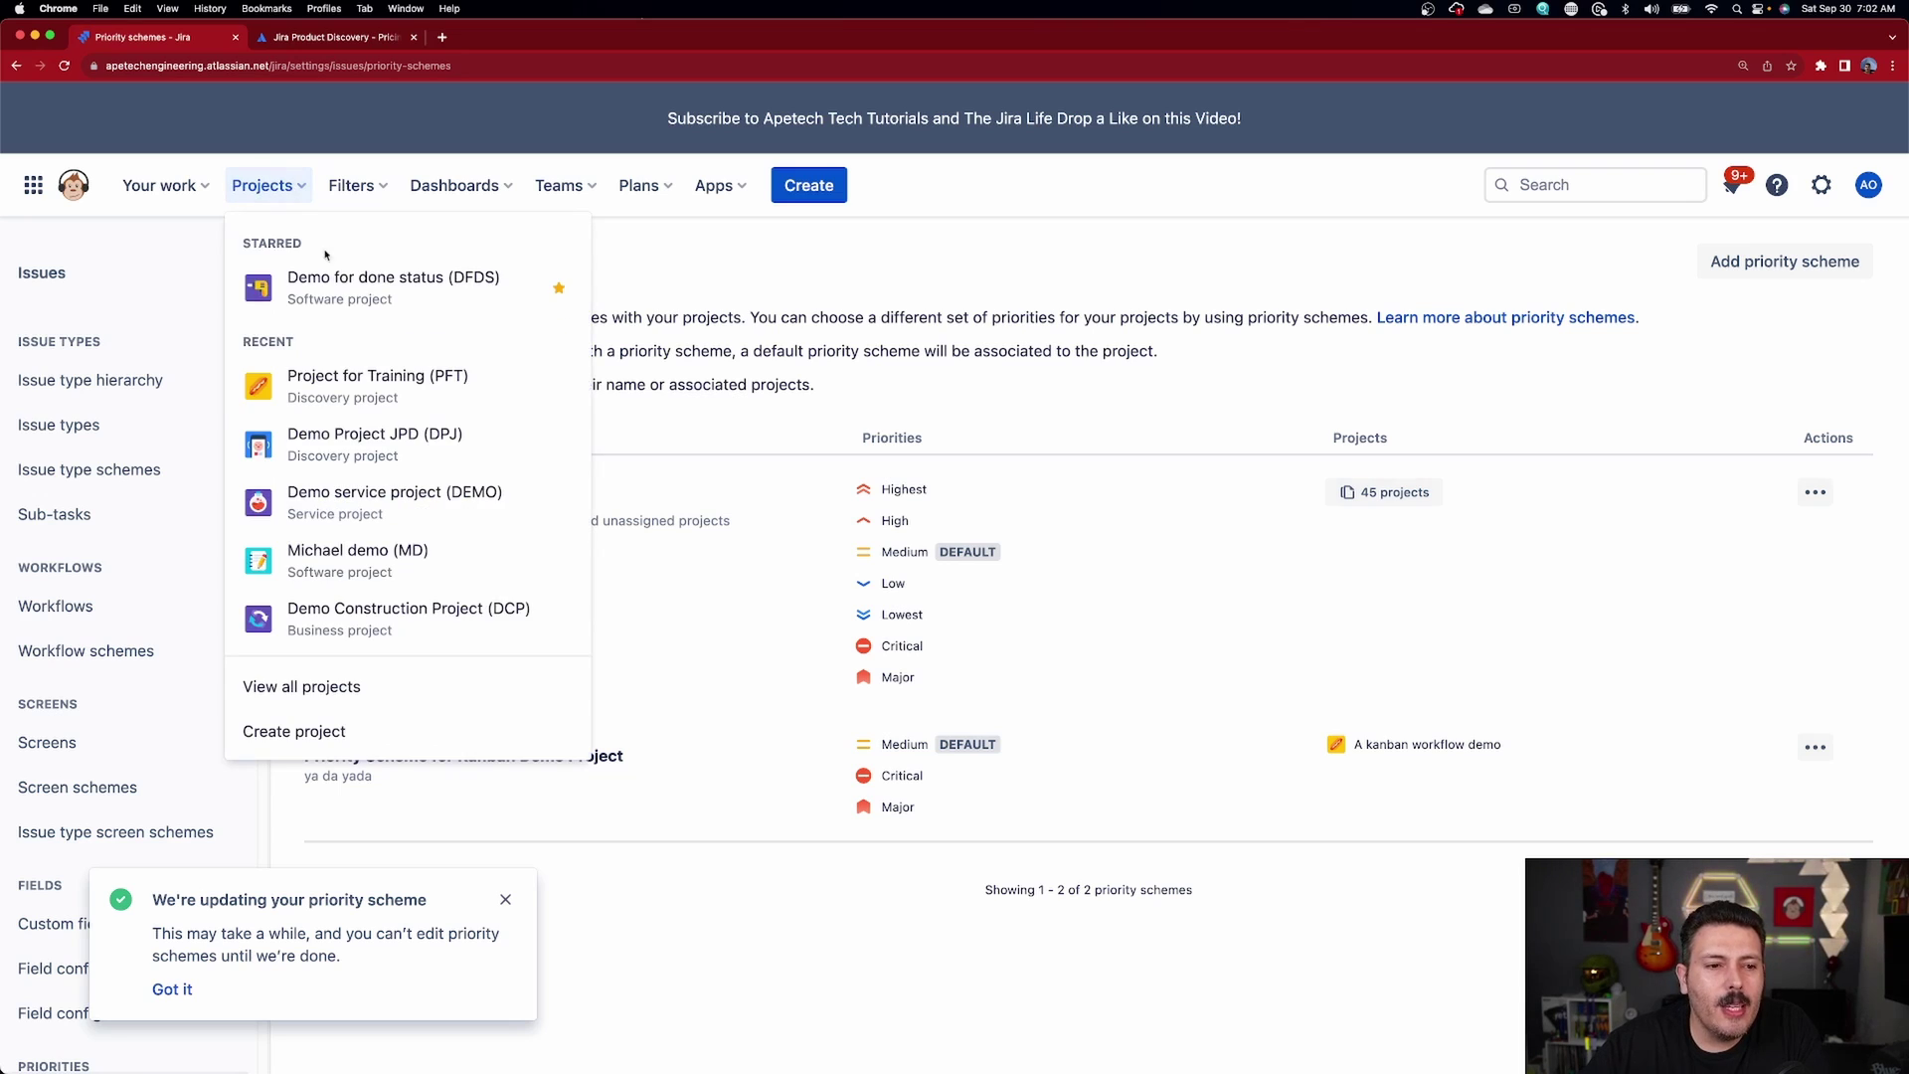
pyautogui.click(418, 558)
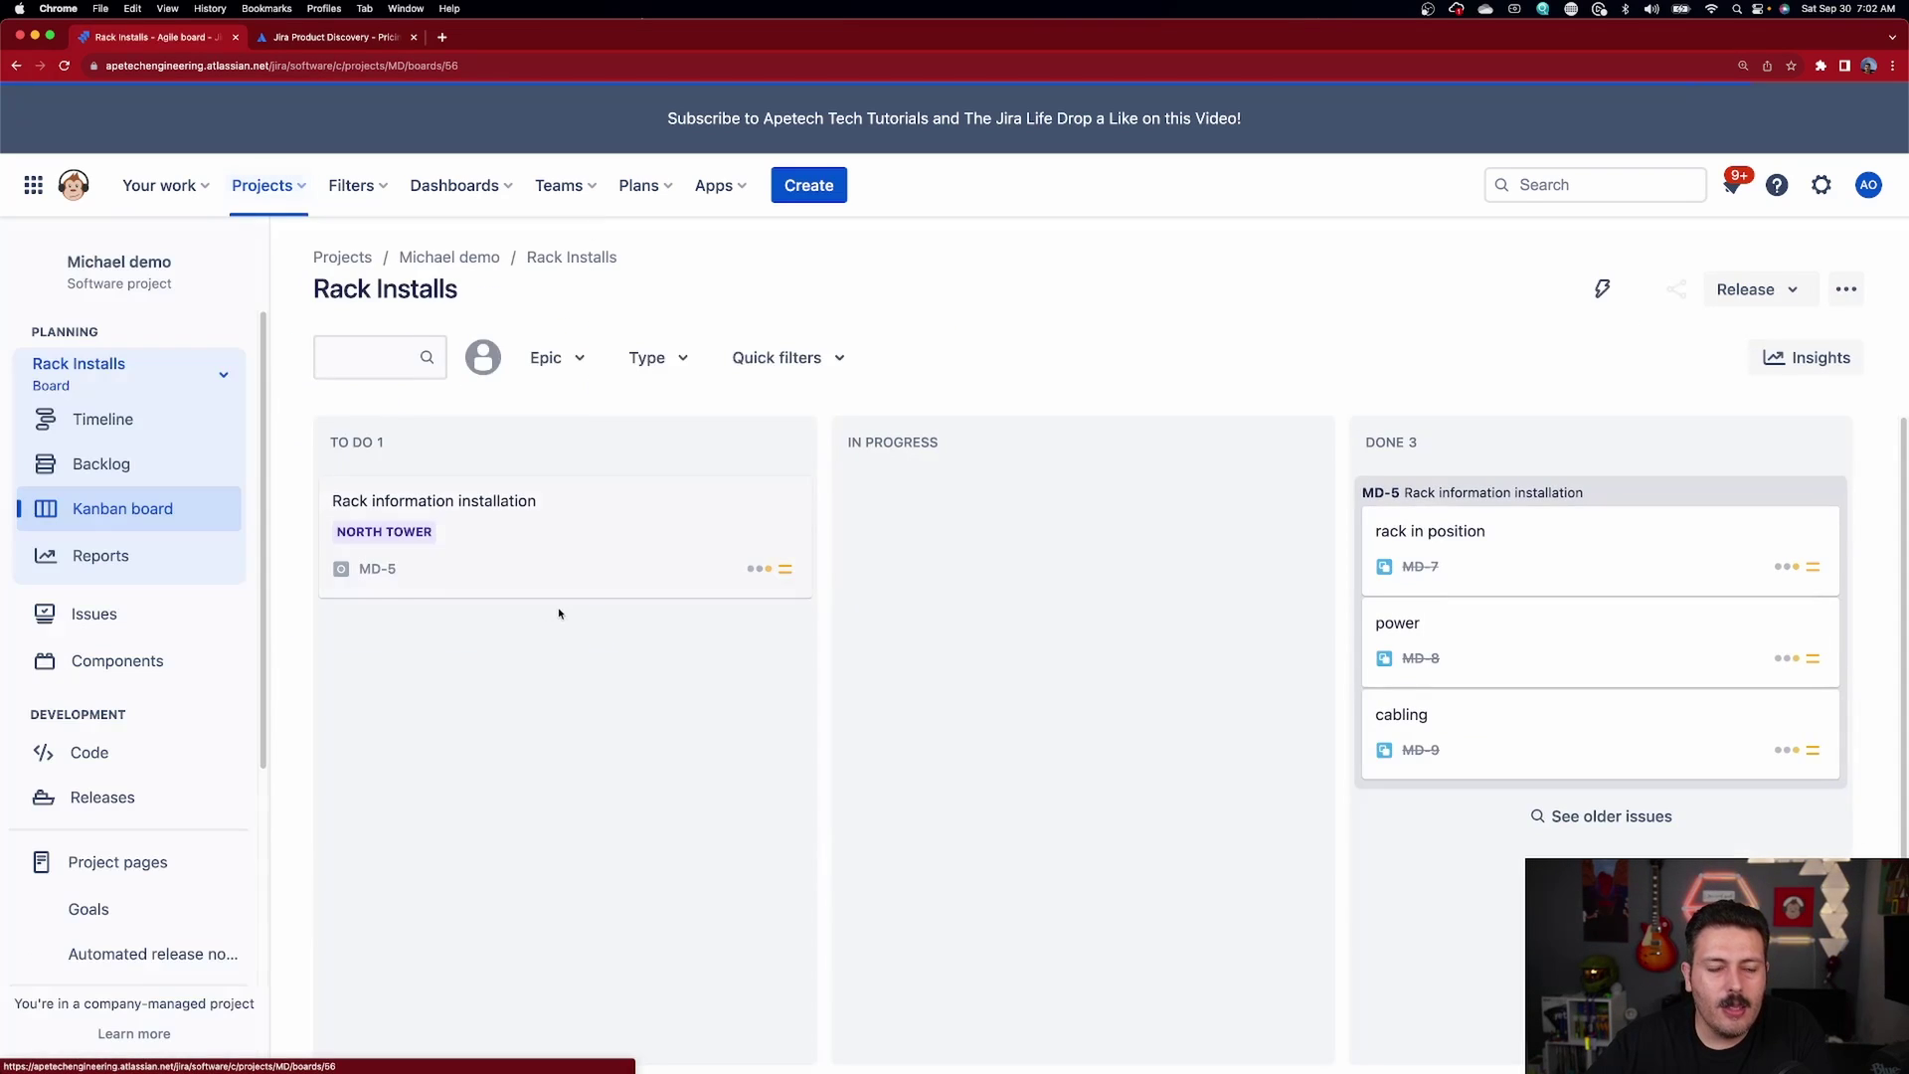
pyautogui.scroll(-4, 238, 696)
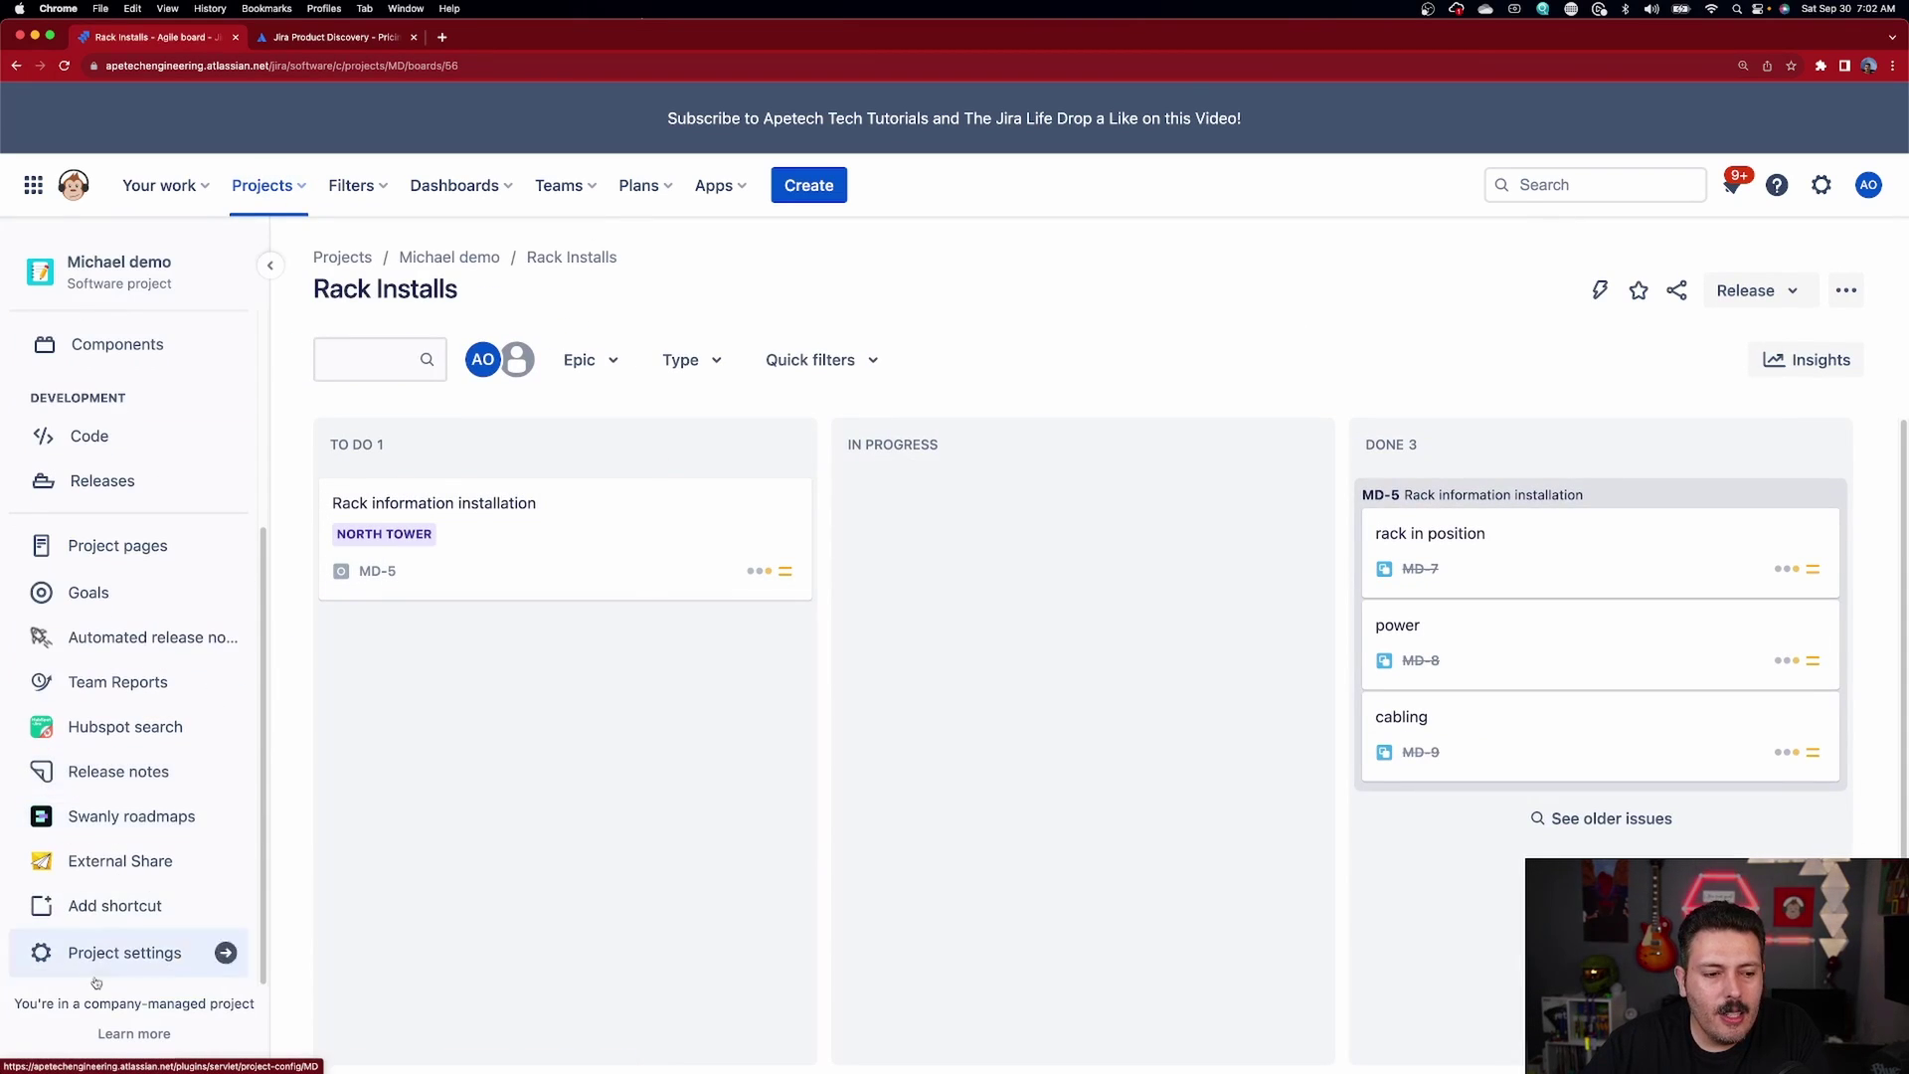
pyautogui.click(99, 950)
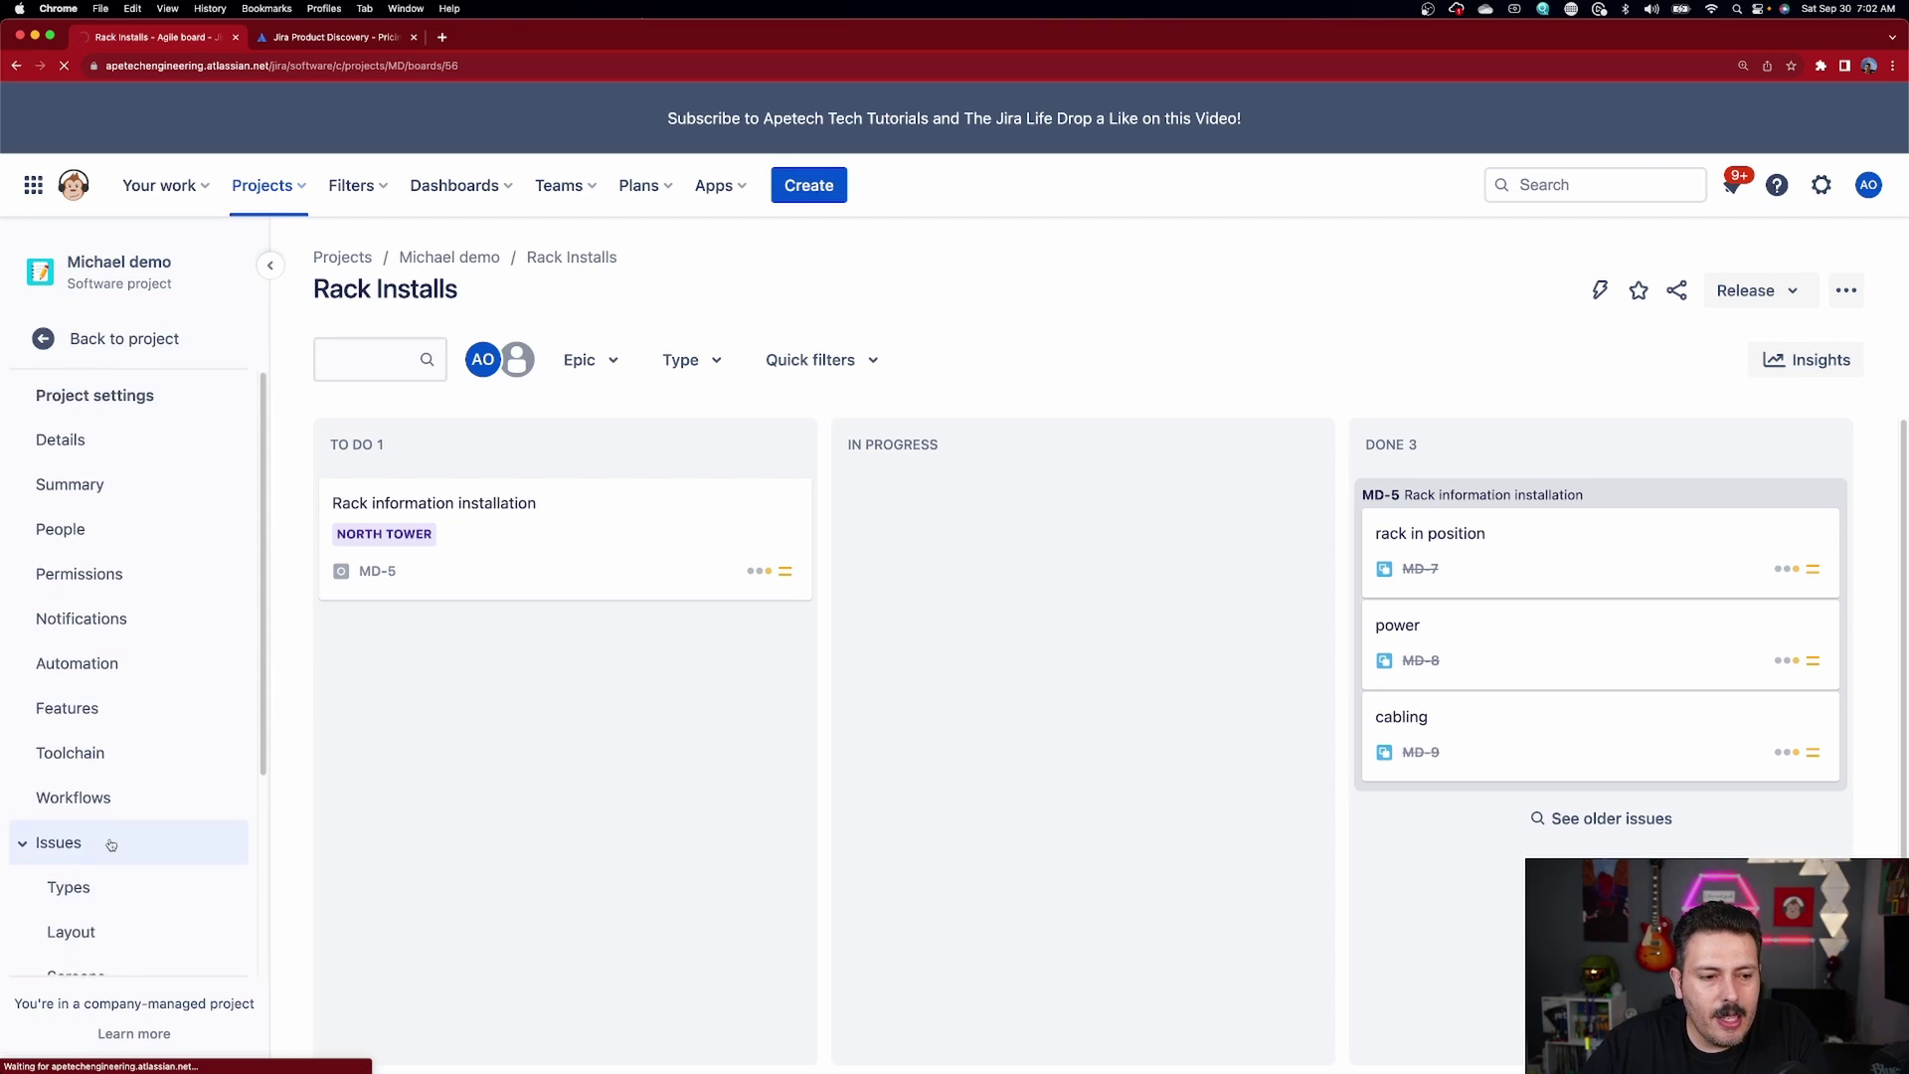
# Browse the issue settings and screen scheme, then view Workflows showing MD: Software Simplified Workflow Scheme.
pyautogui.scroll(-3, 115, 844)
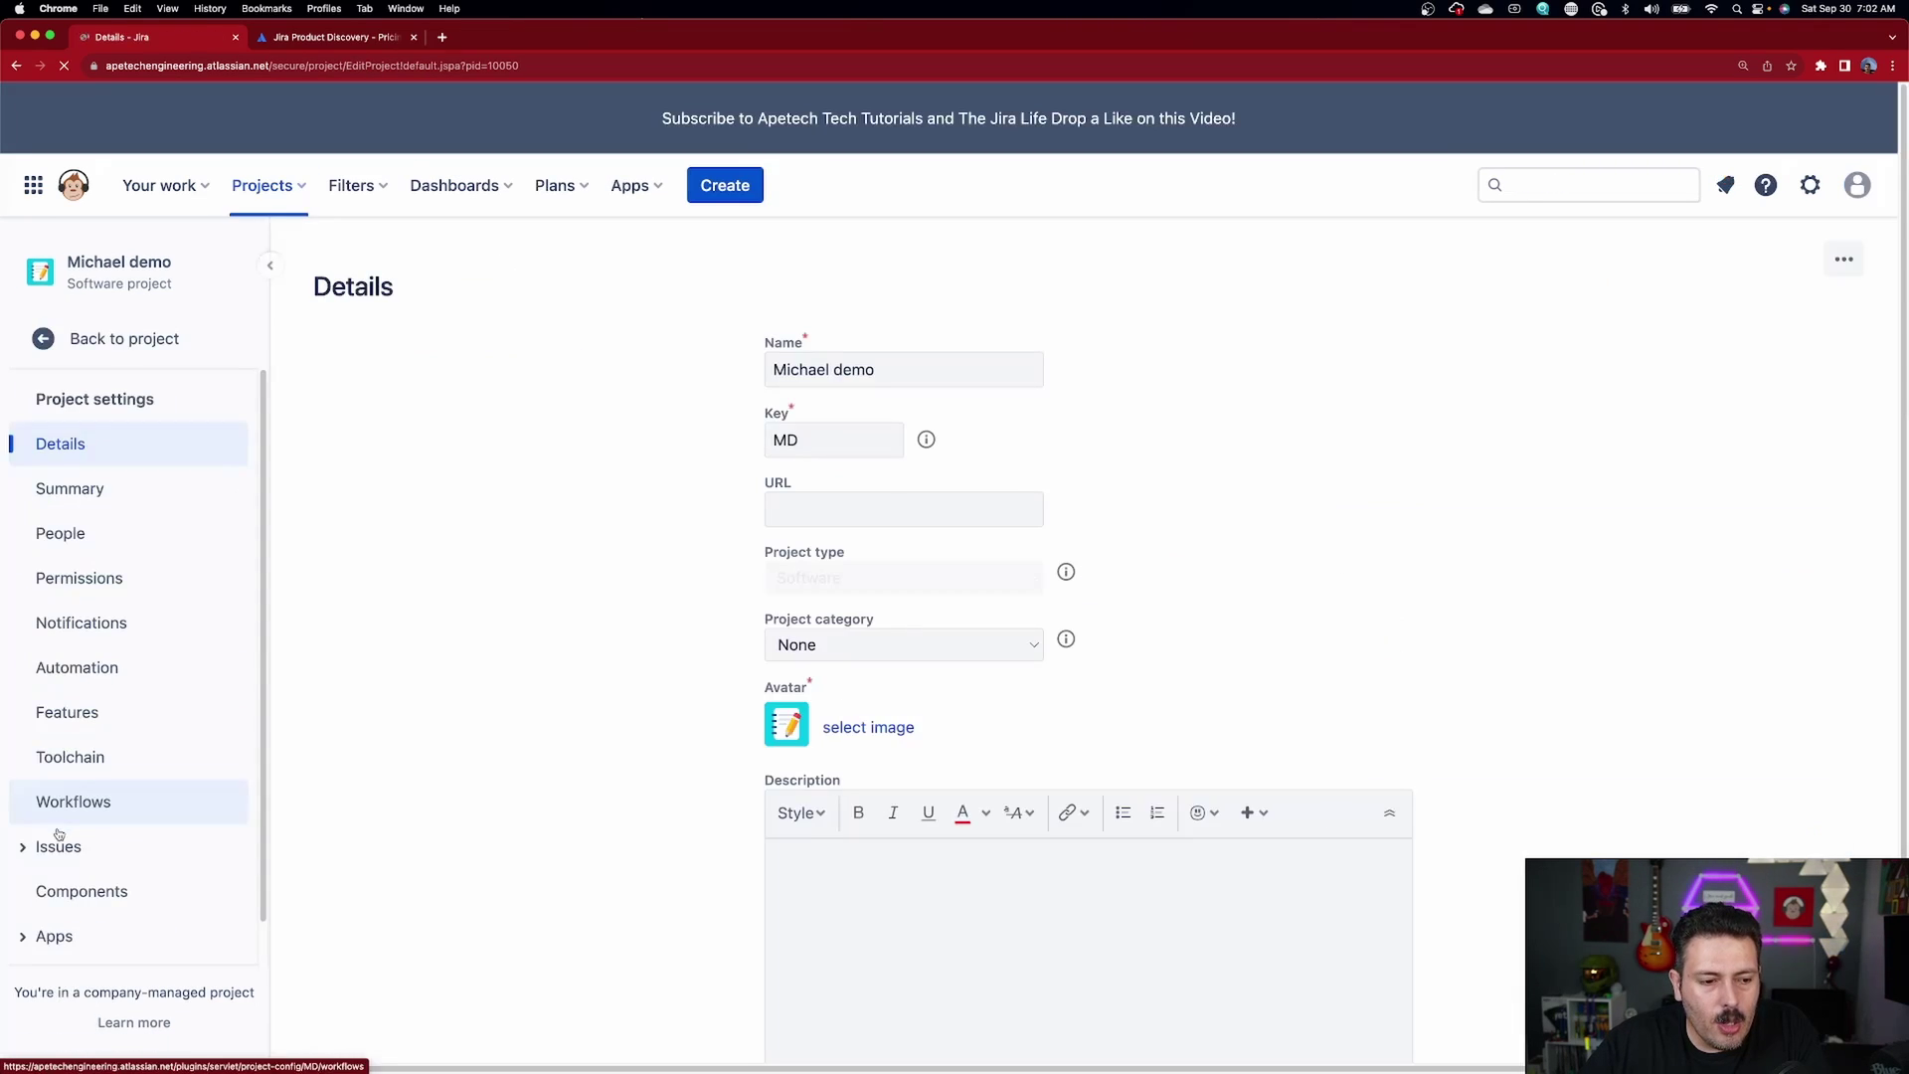
pyautogui.click(60, 844)
pyautogui.scroll(-5, 159, 847)
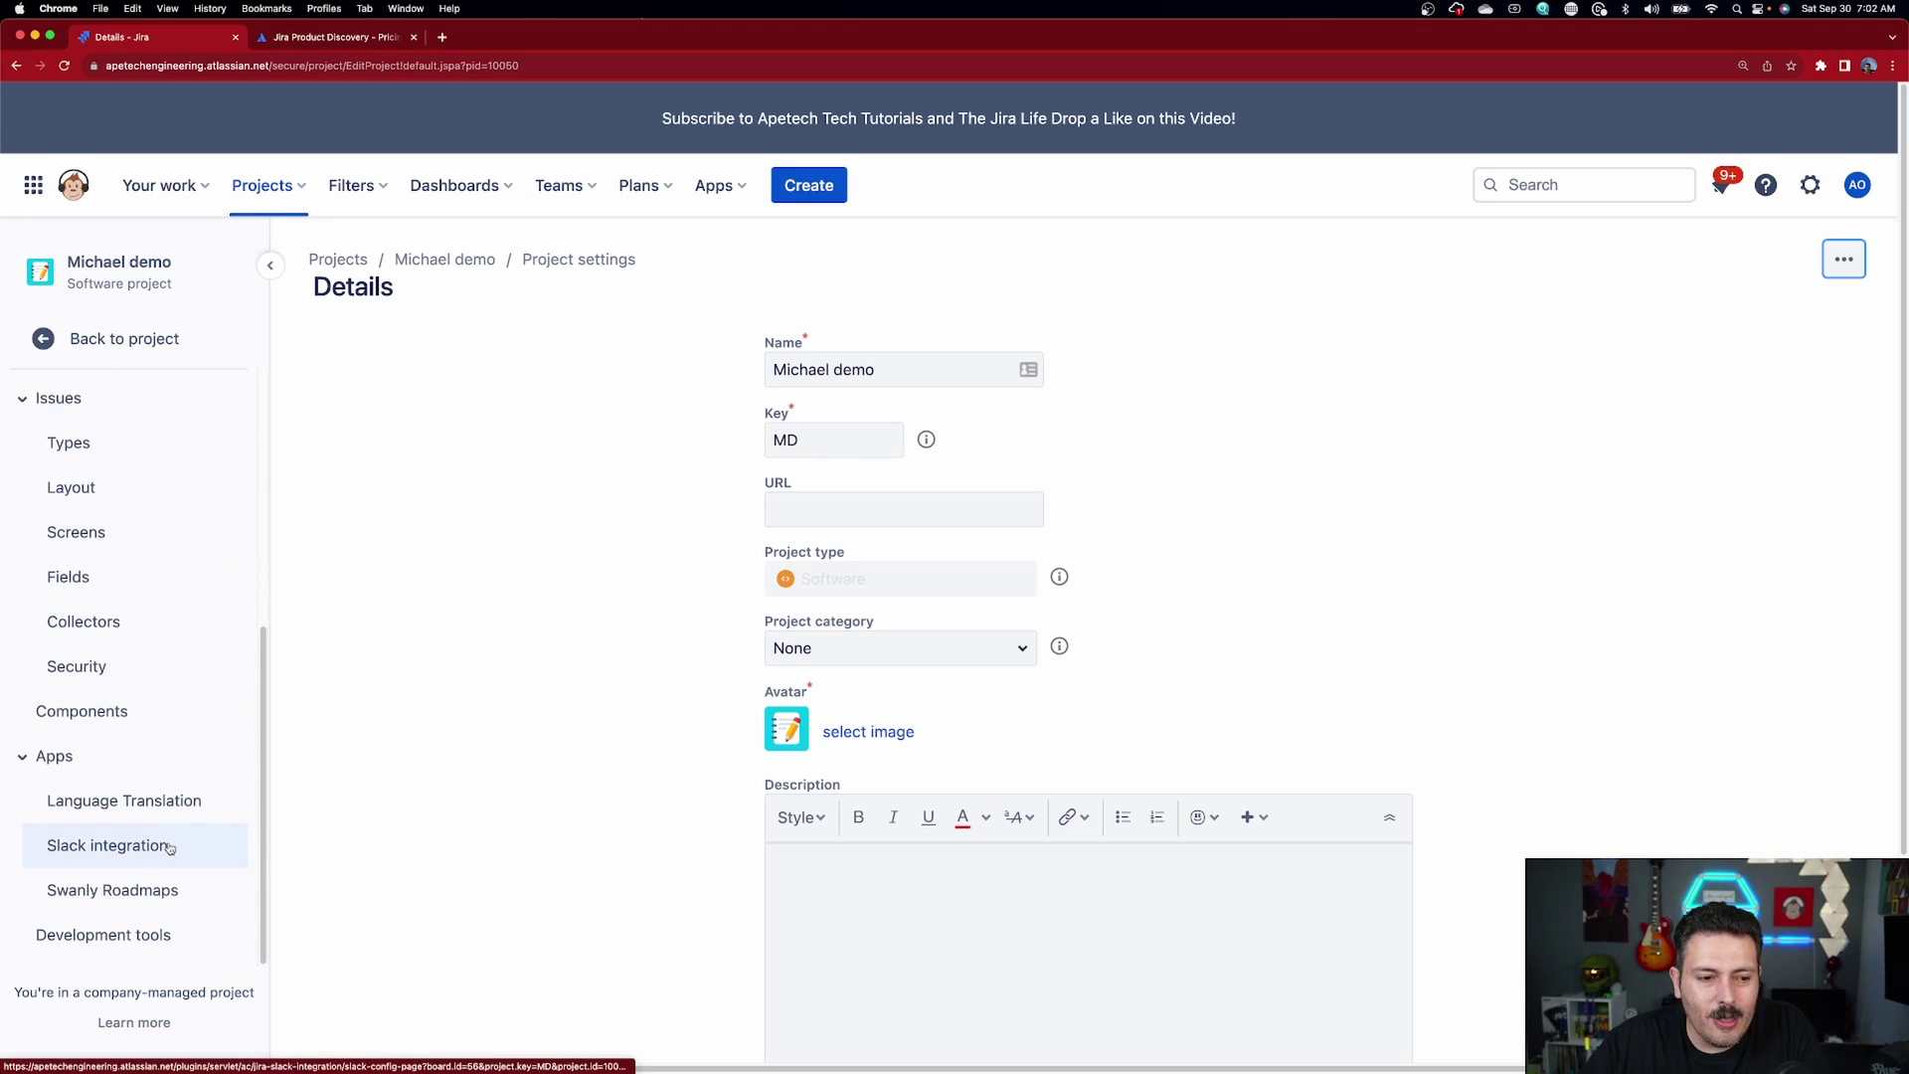
pyautogui.scroll(-2, 170, 848)
pyautogui.scroll(8, 167, 845)
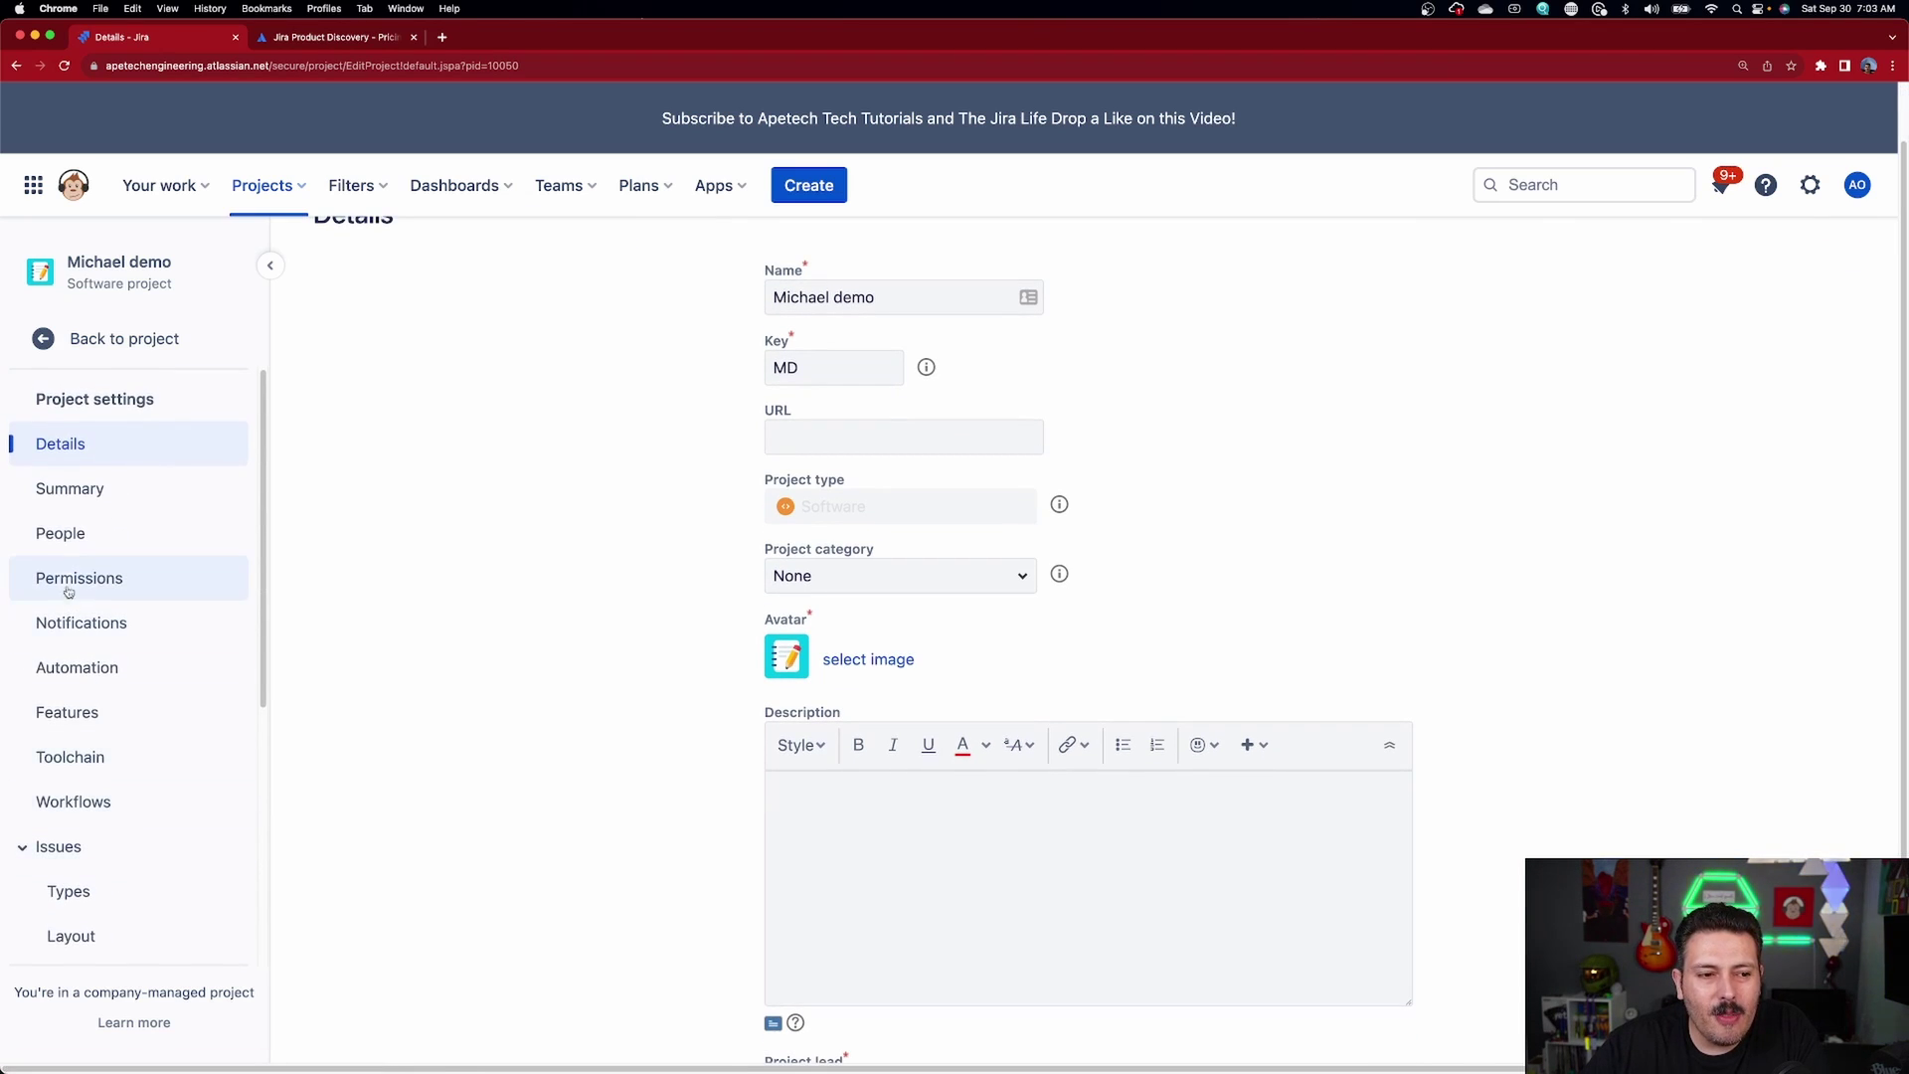
pyautogui.scroll(-4, 127, 676)
pyautogui.scroll(-1, 127, 676)
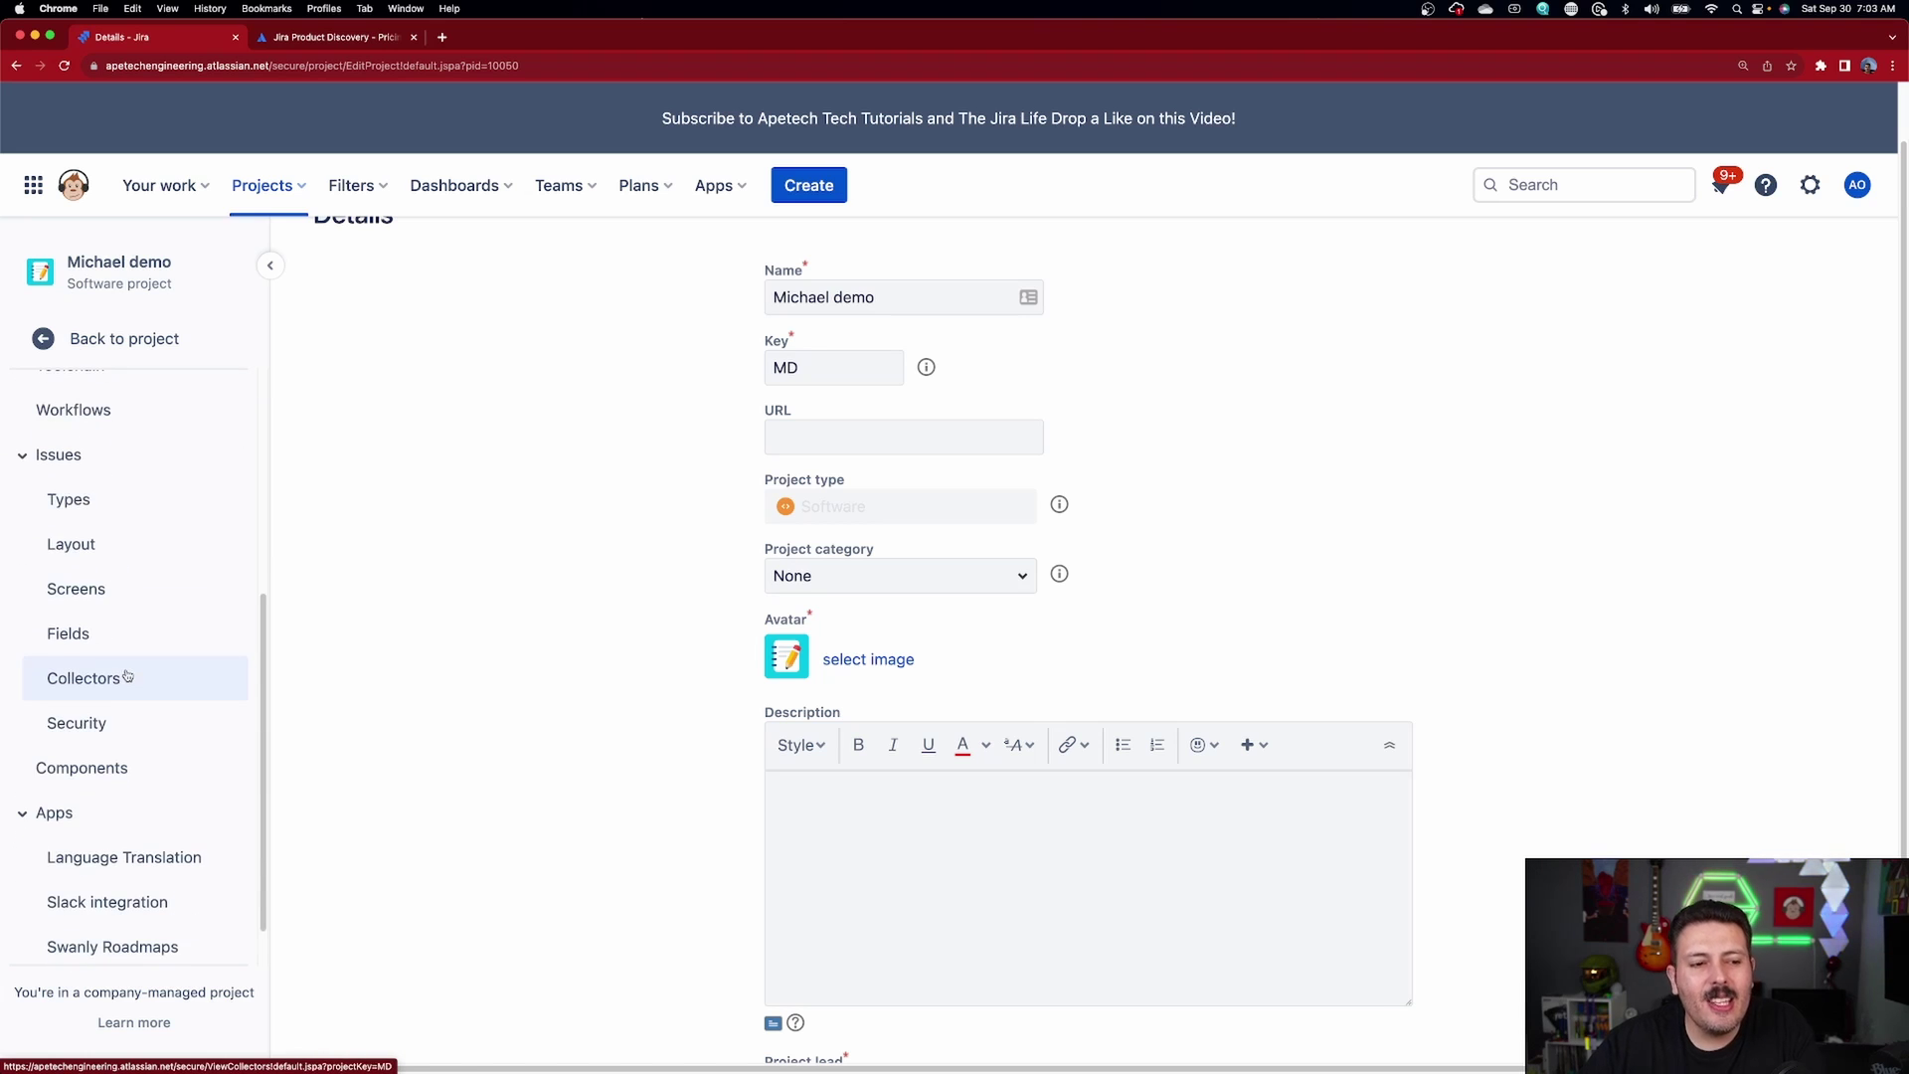
pyautogui.scroll(-3, 129, 675)
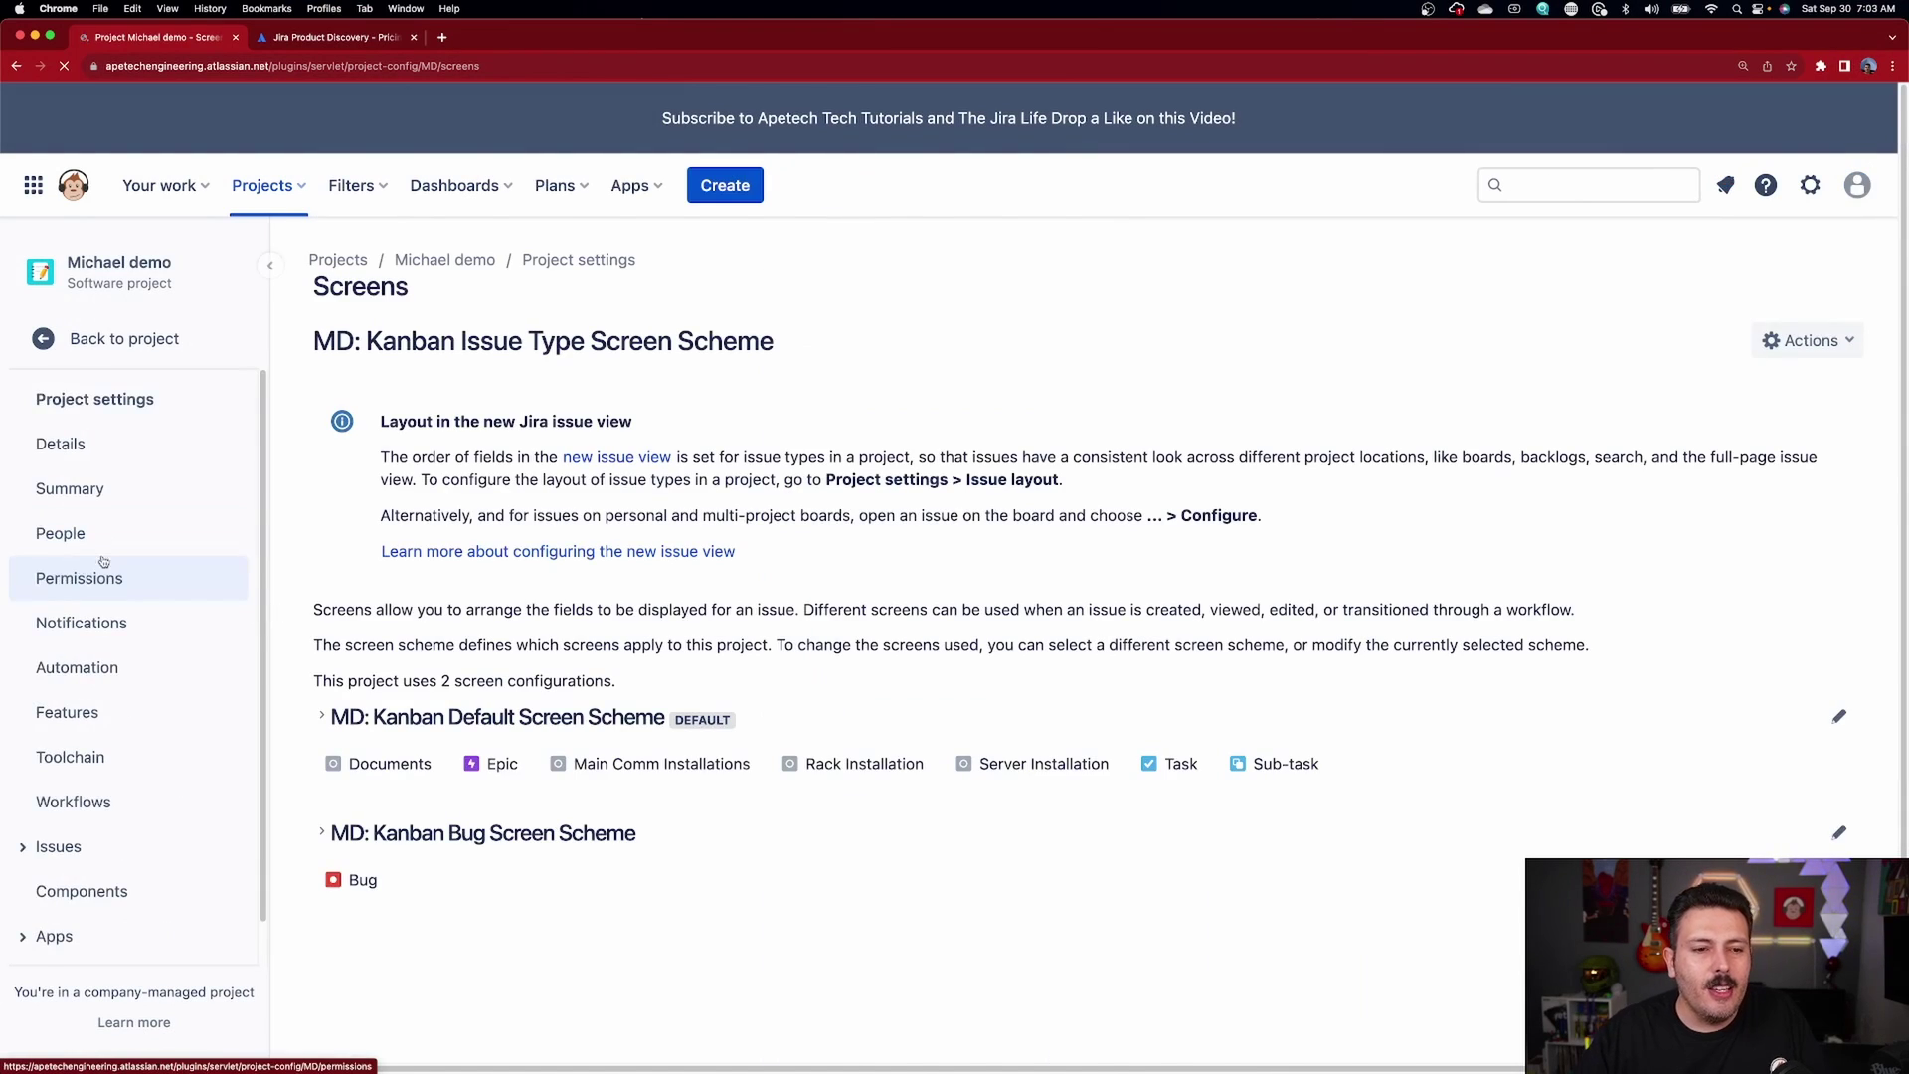
pyautogui.click(1824, 350)
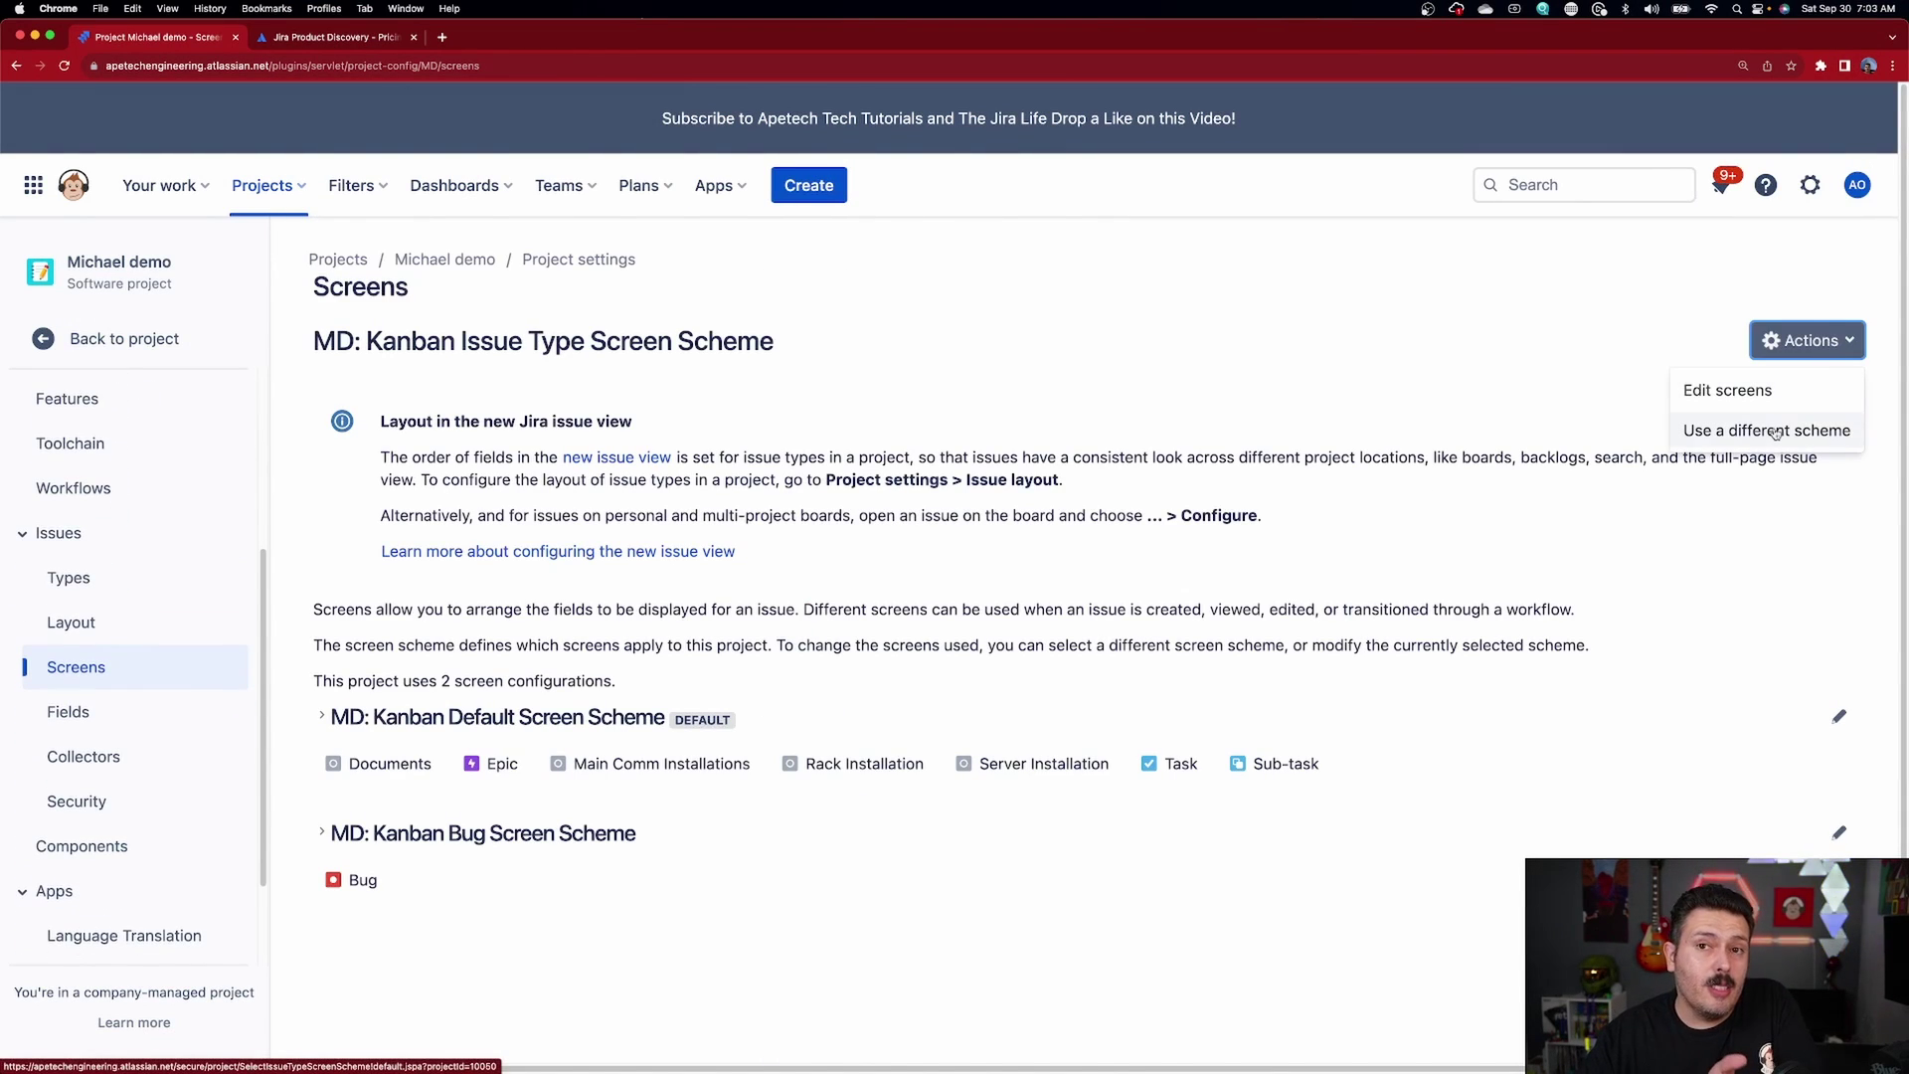
pyautogui.click(73, 488)
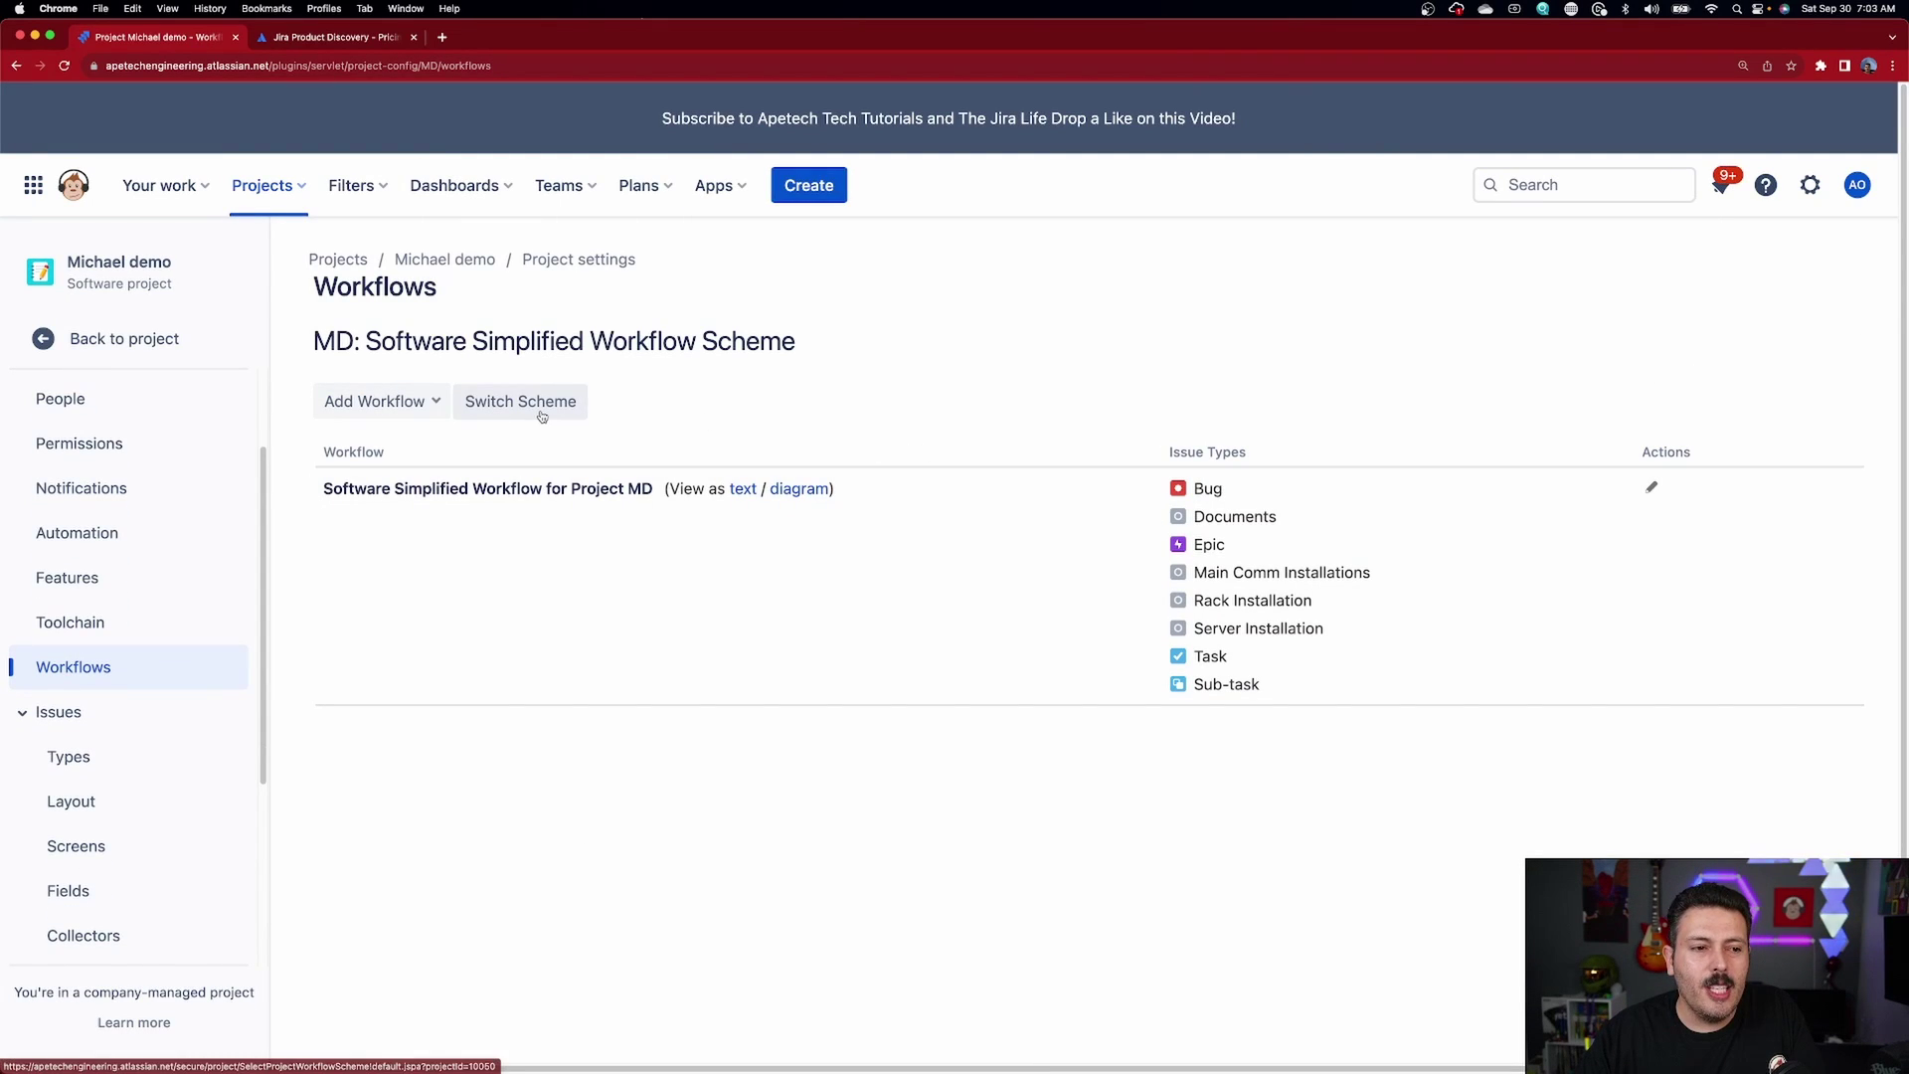
pyautogui.scroll(-4, 140, 497)
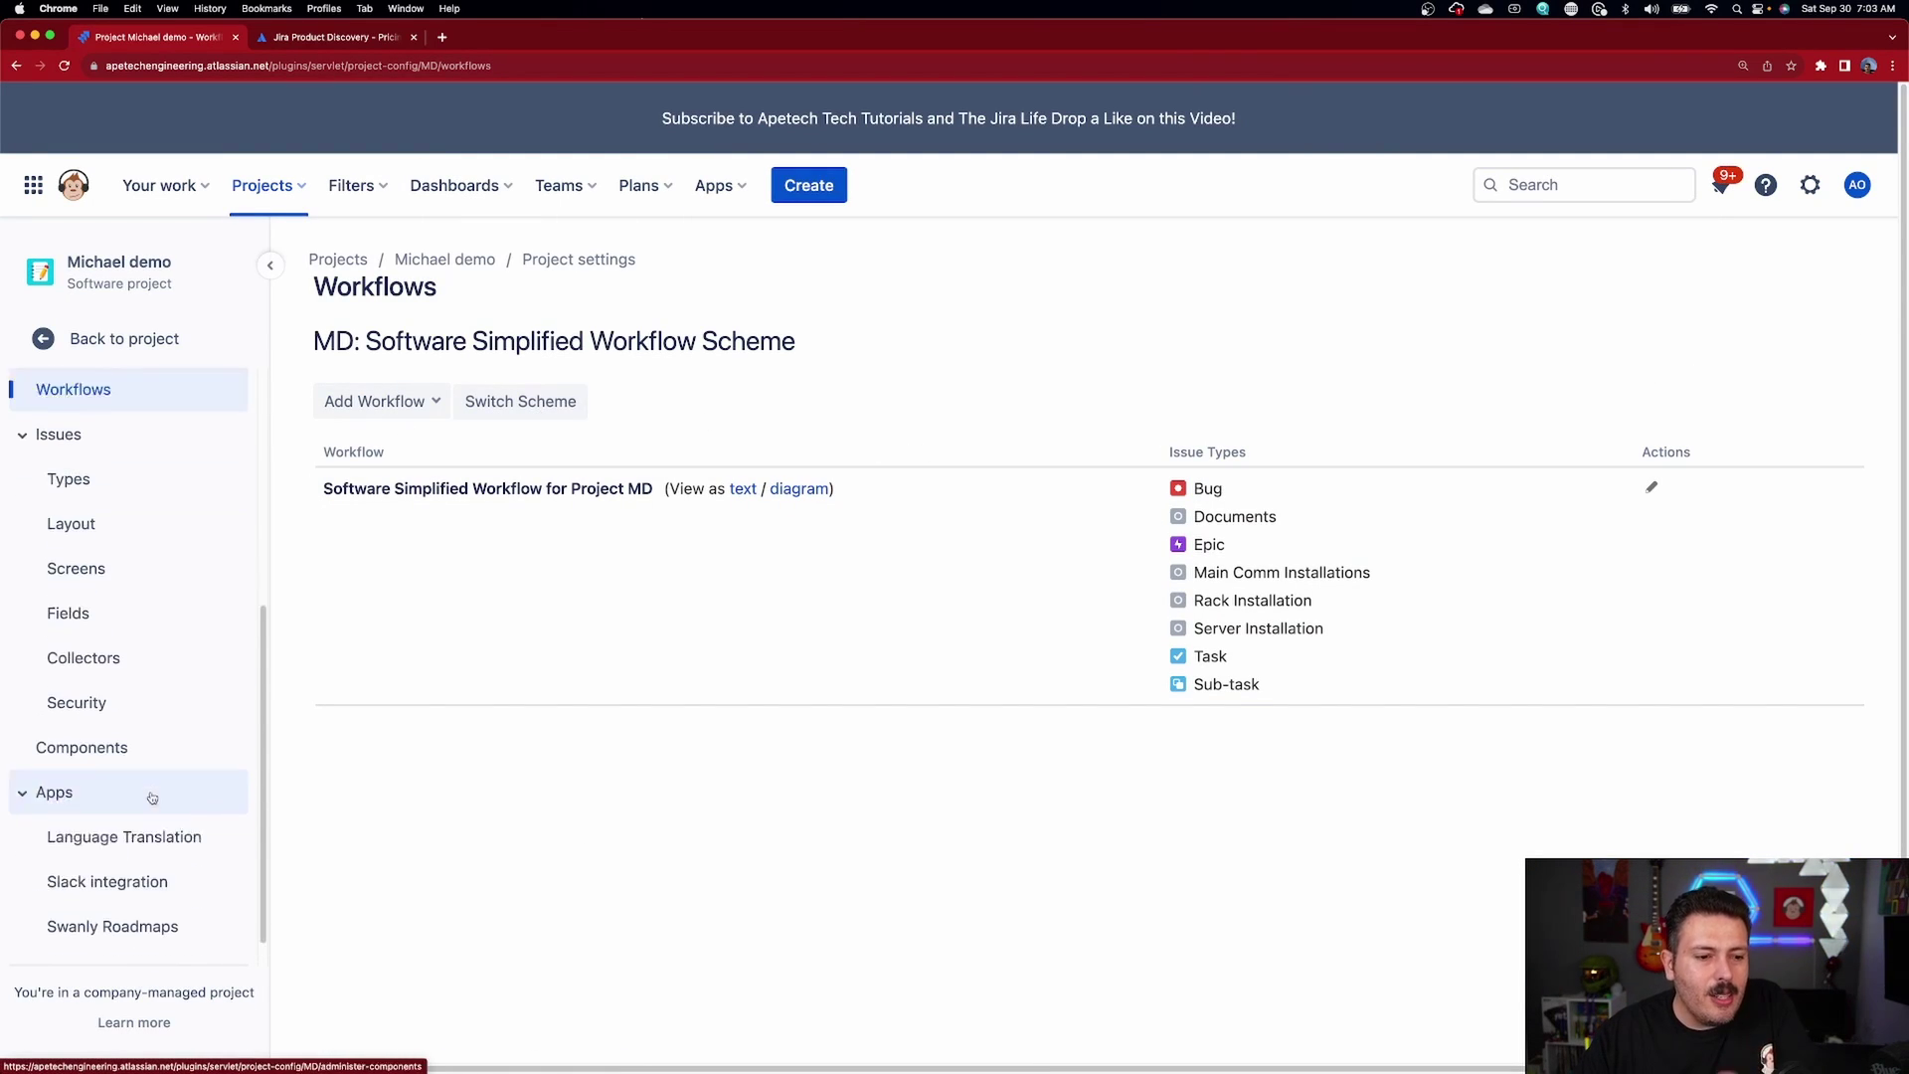
pyautogui.scroll(5, 149, 795)
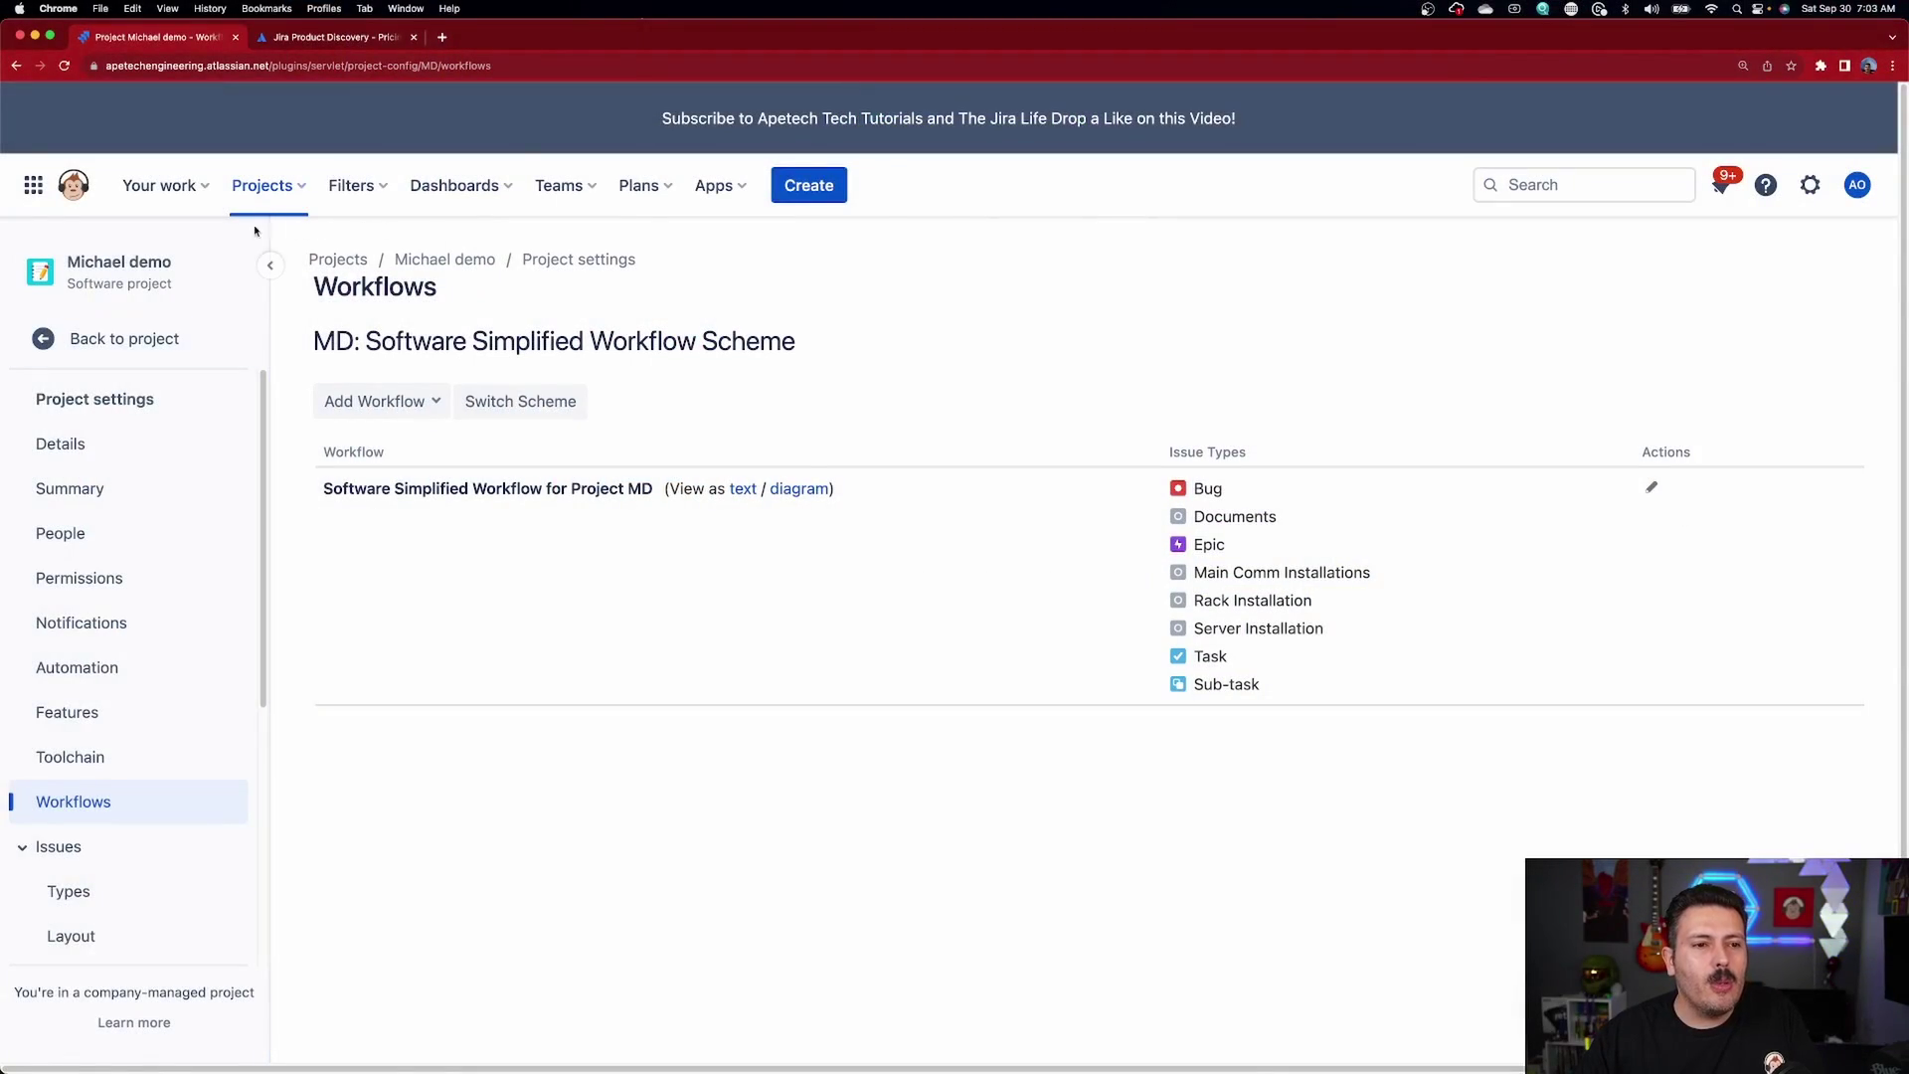
# Open story 2 on the A kanban workflow demo board and check its available priorities.
pyautogui.click(262, 185)
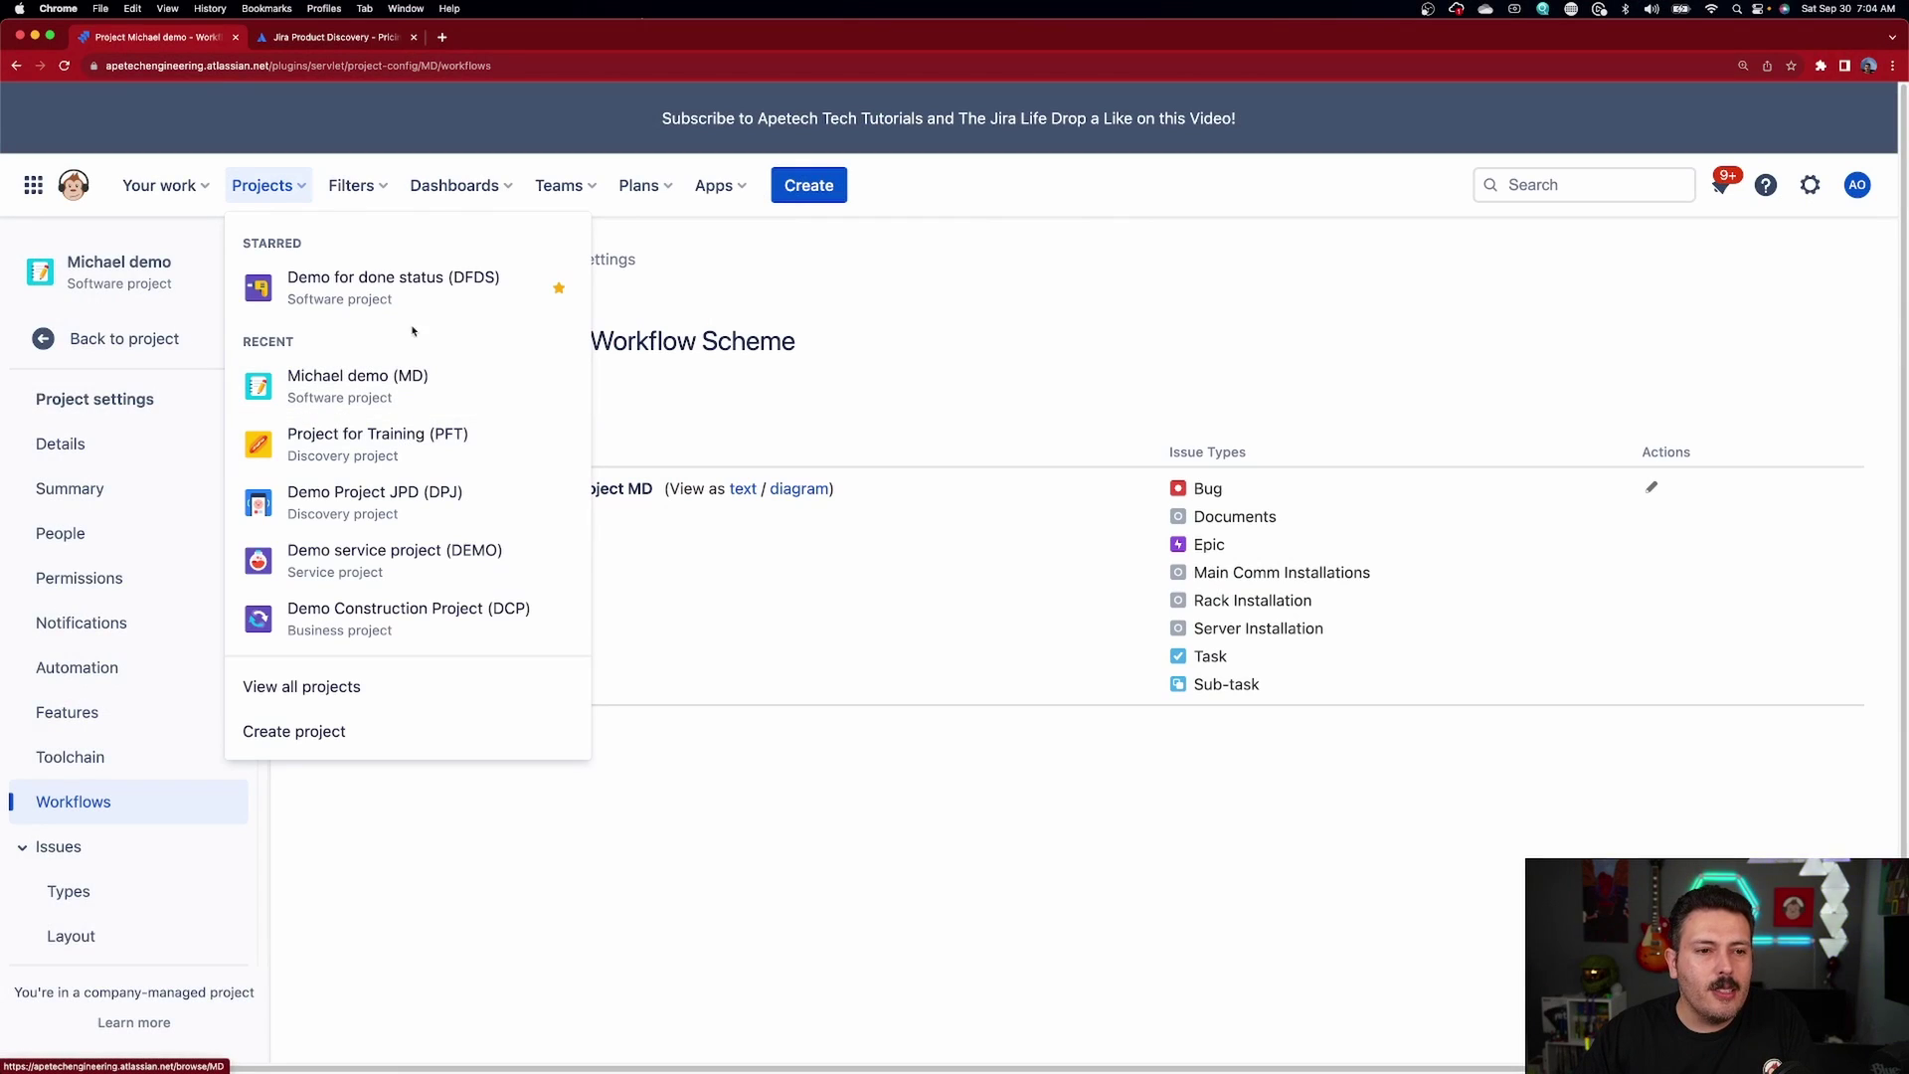
pyautogui.click(382, 687)
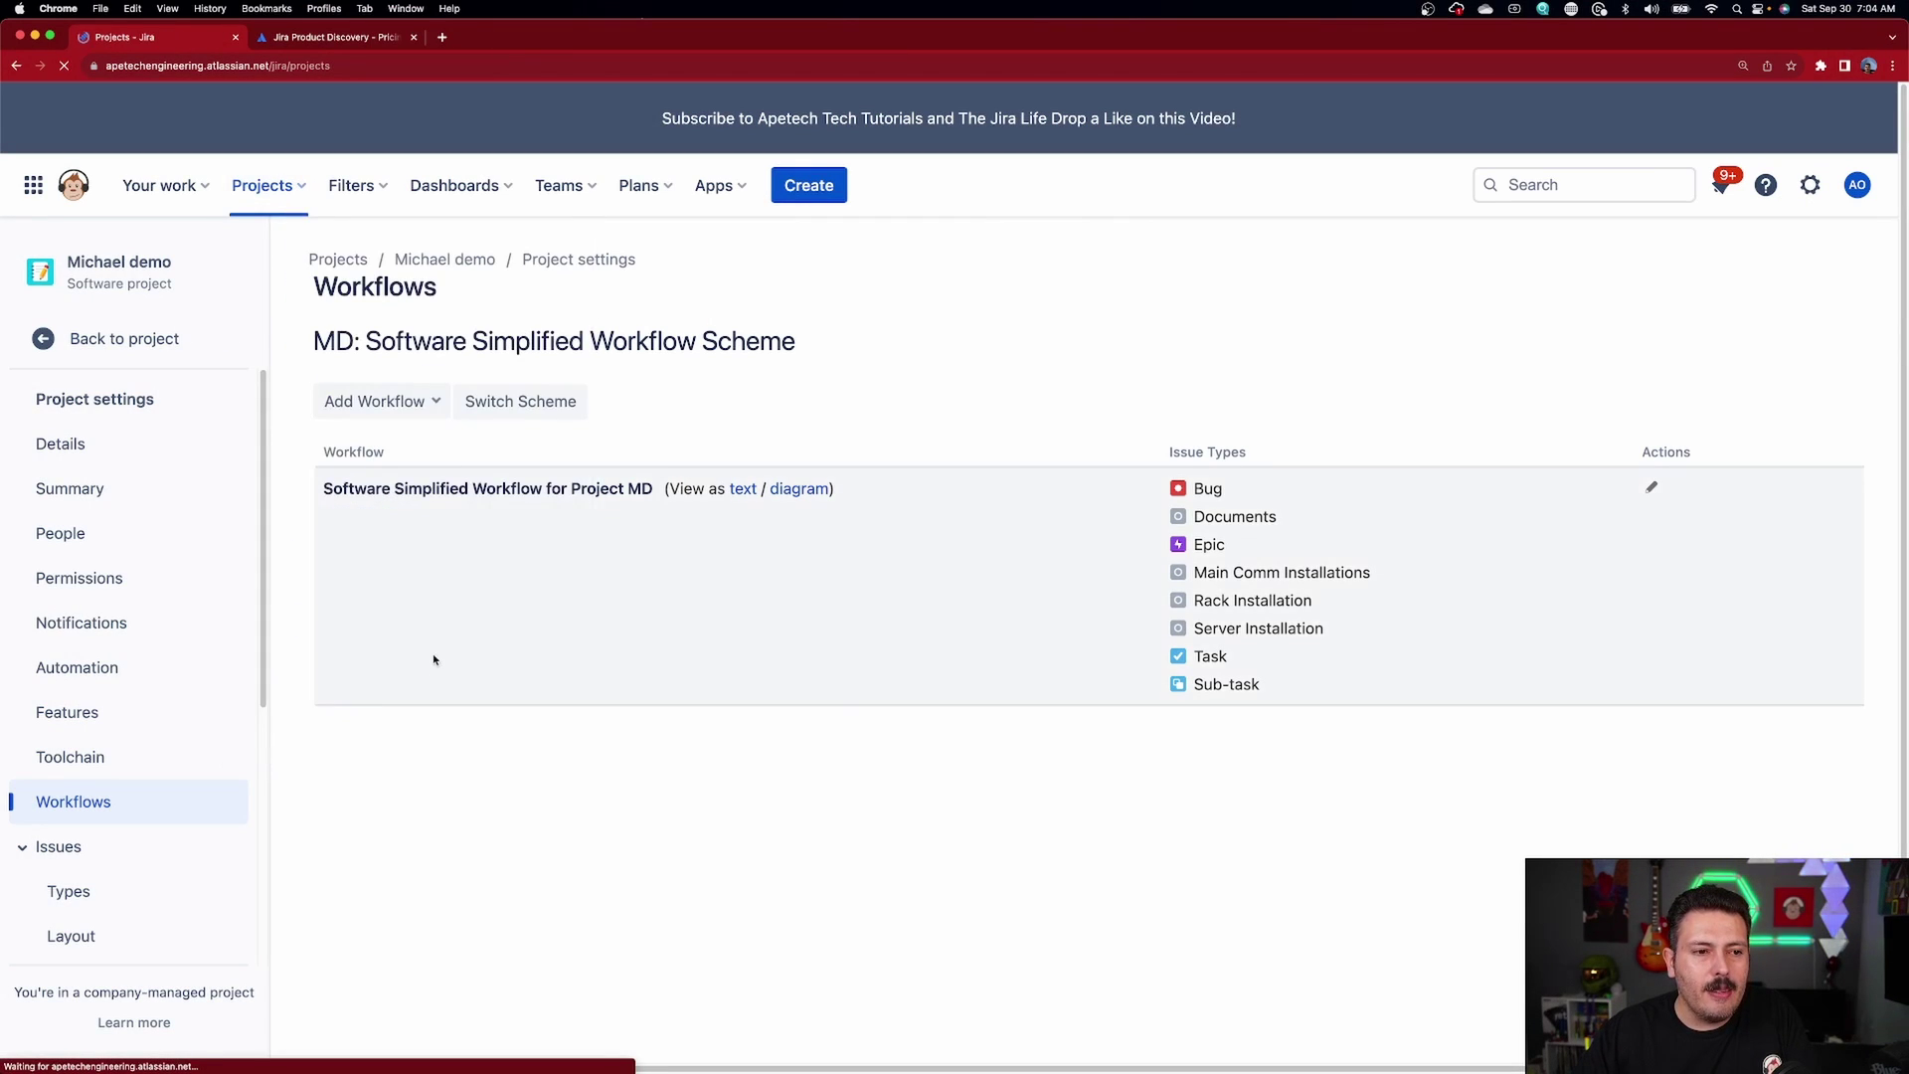
pyautogui.click(241, 767)
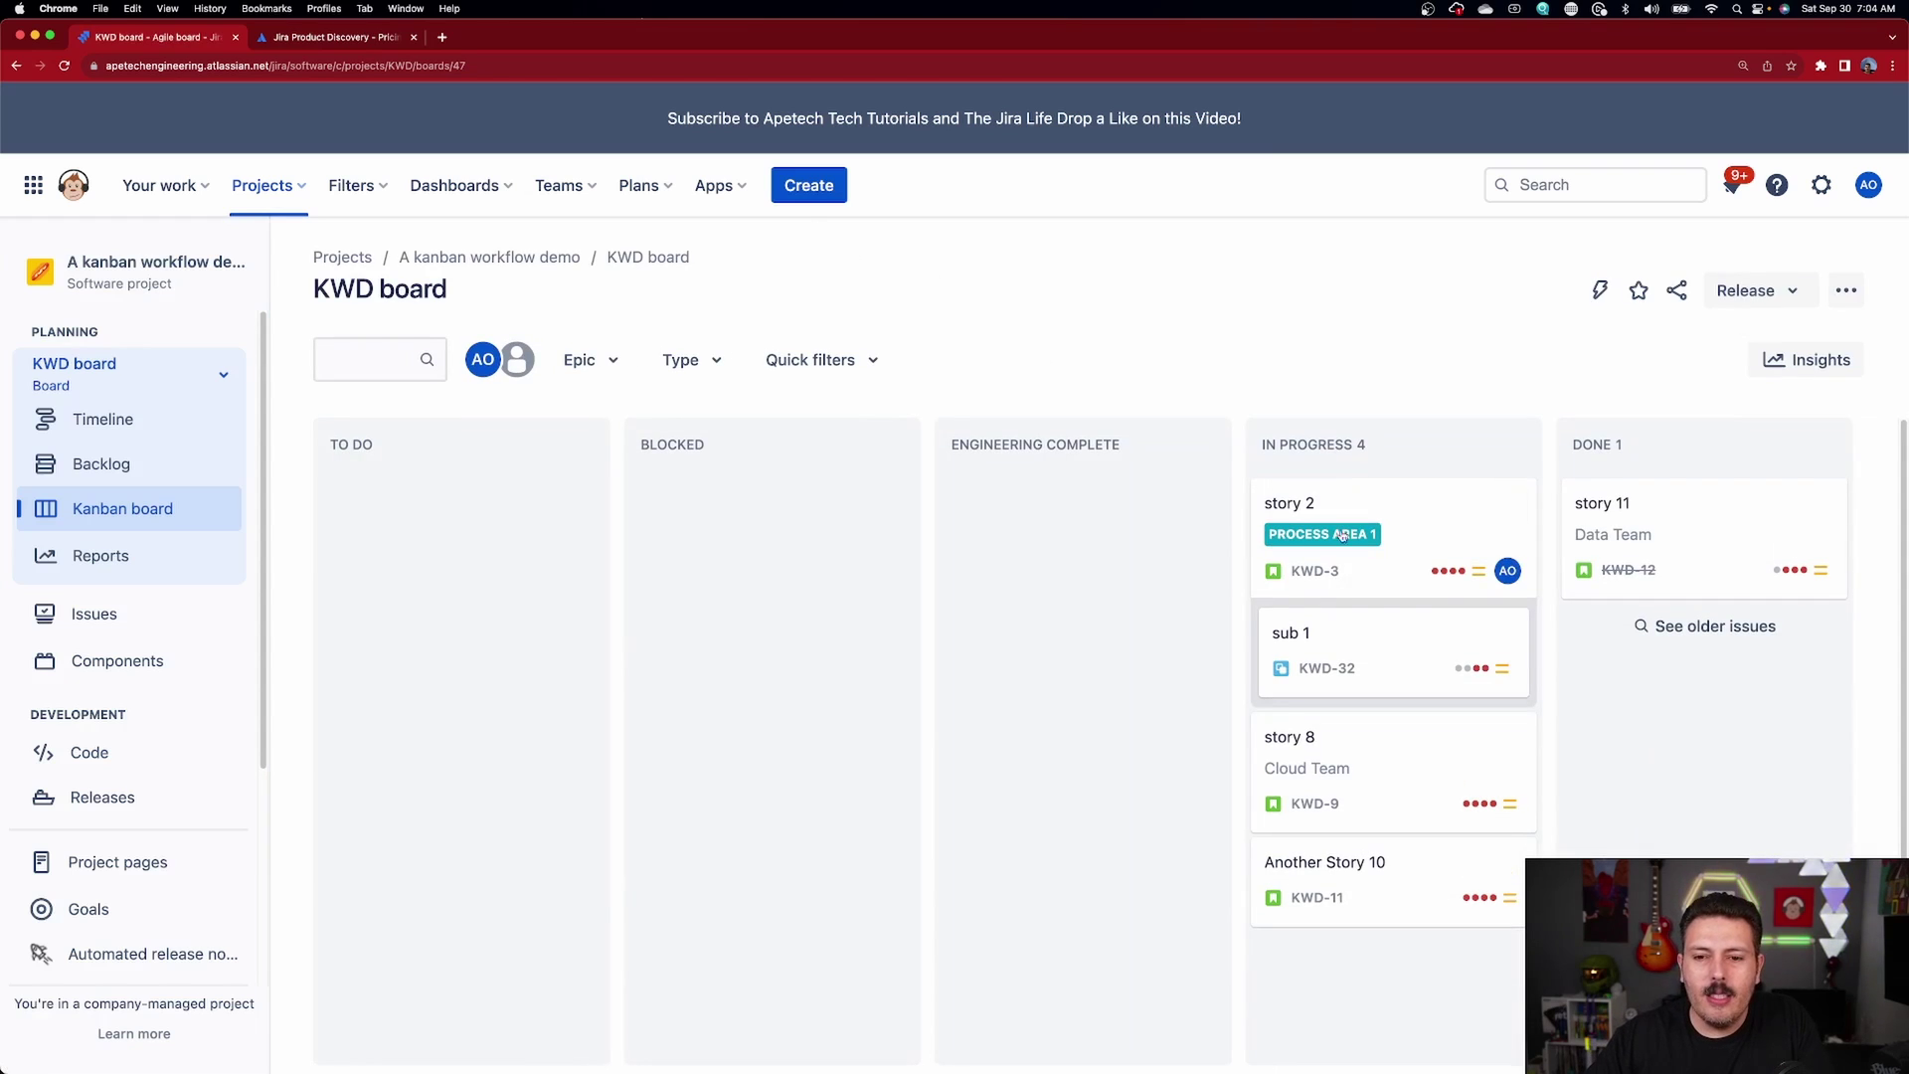
pyautogui.click(1432, 518)
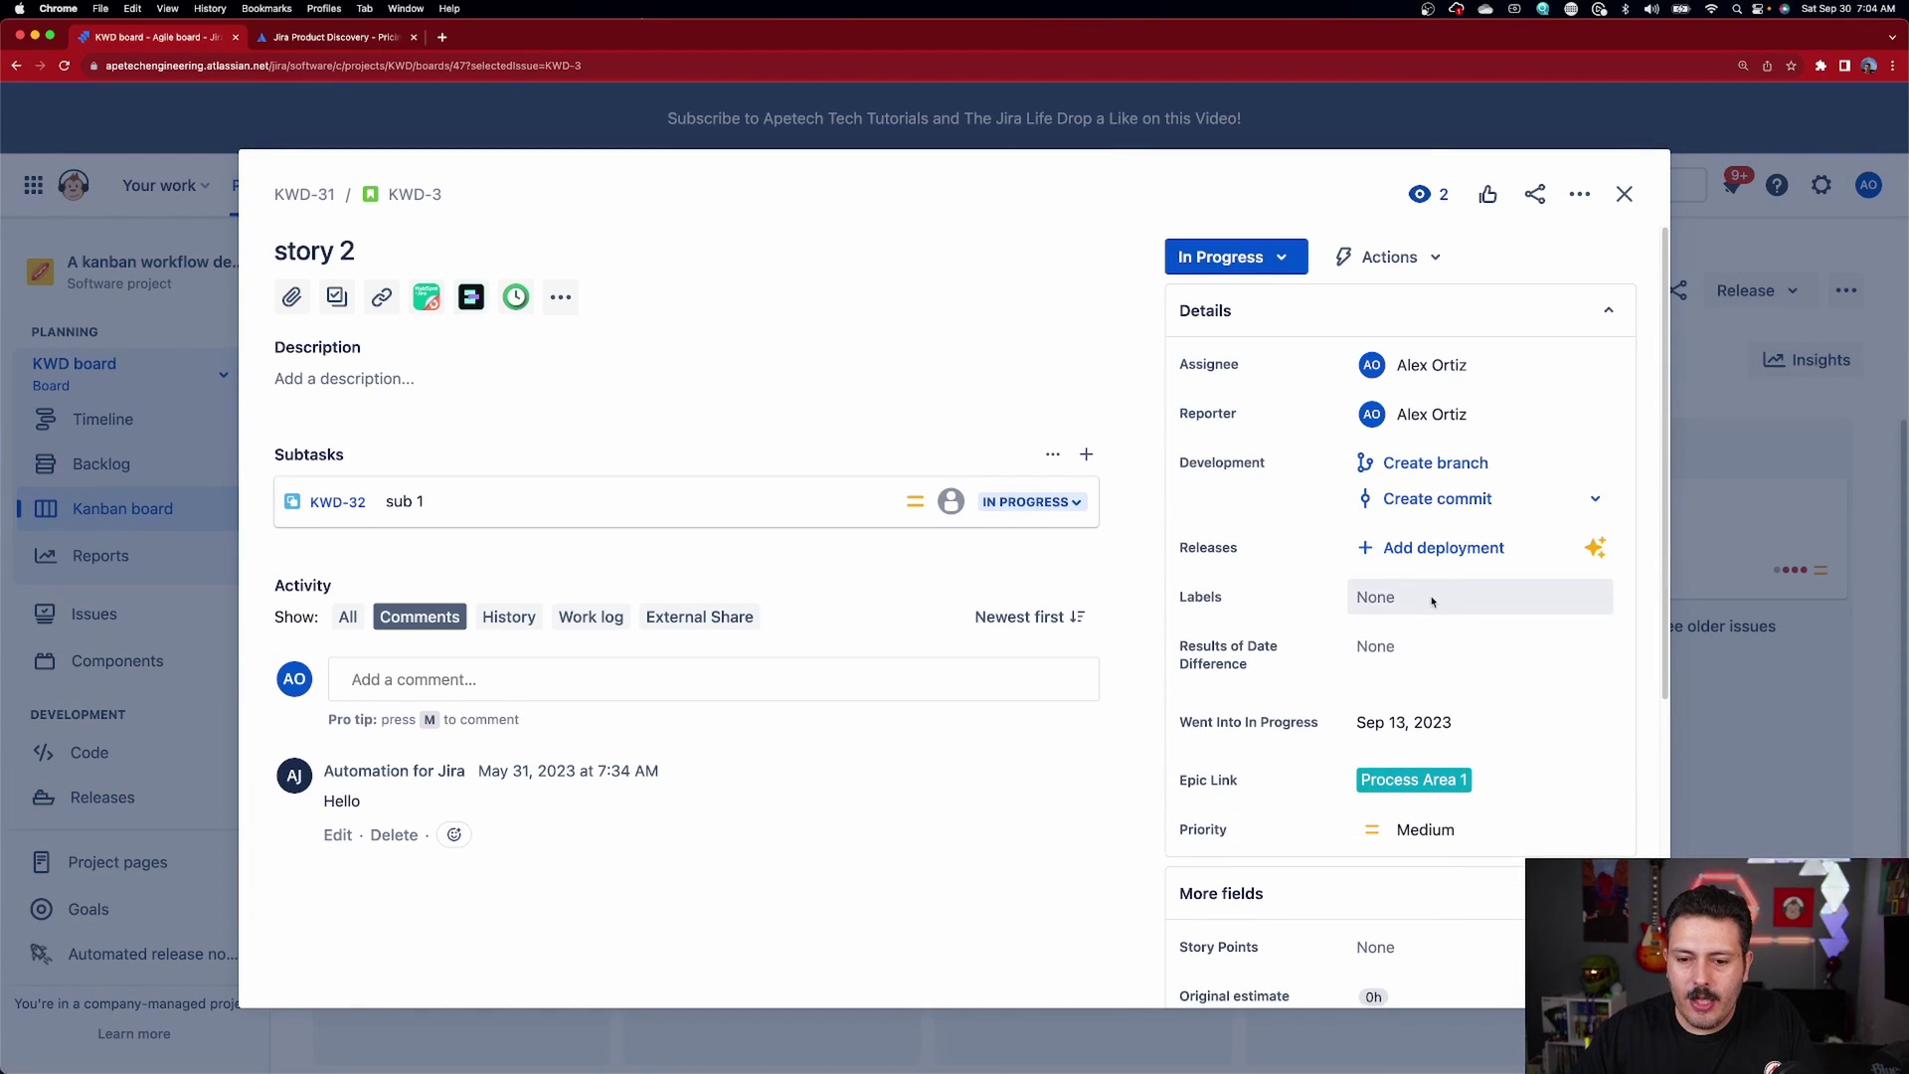
pyautogui.scroll(-5, 1431, 602)
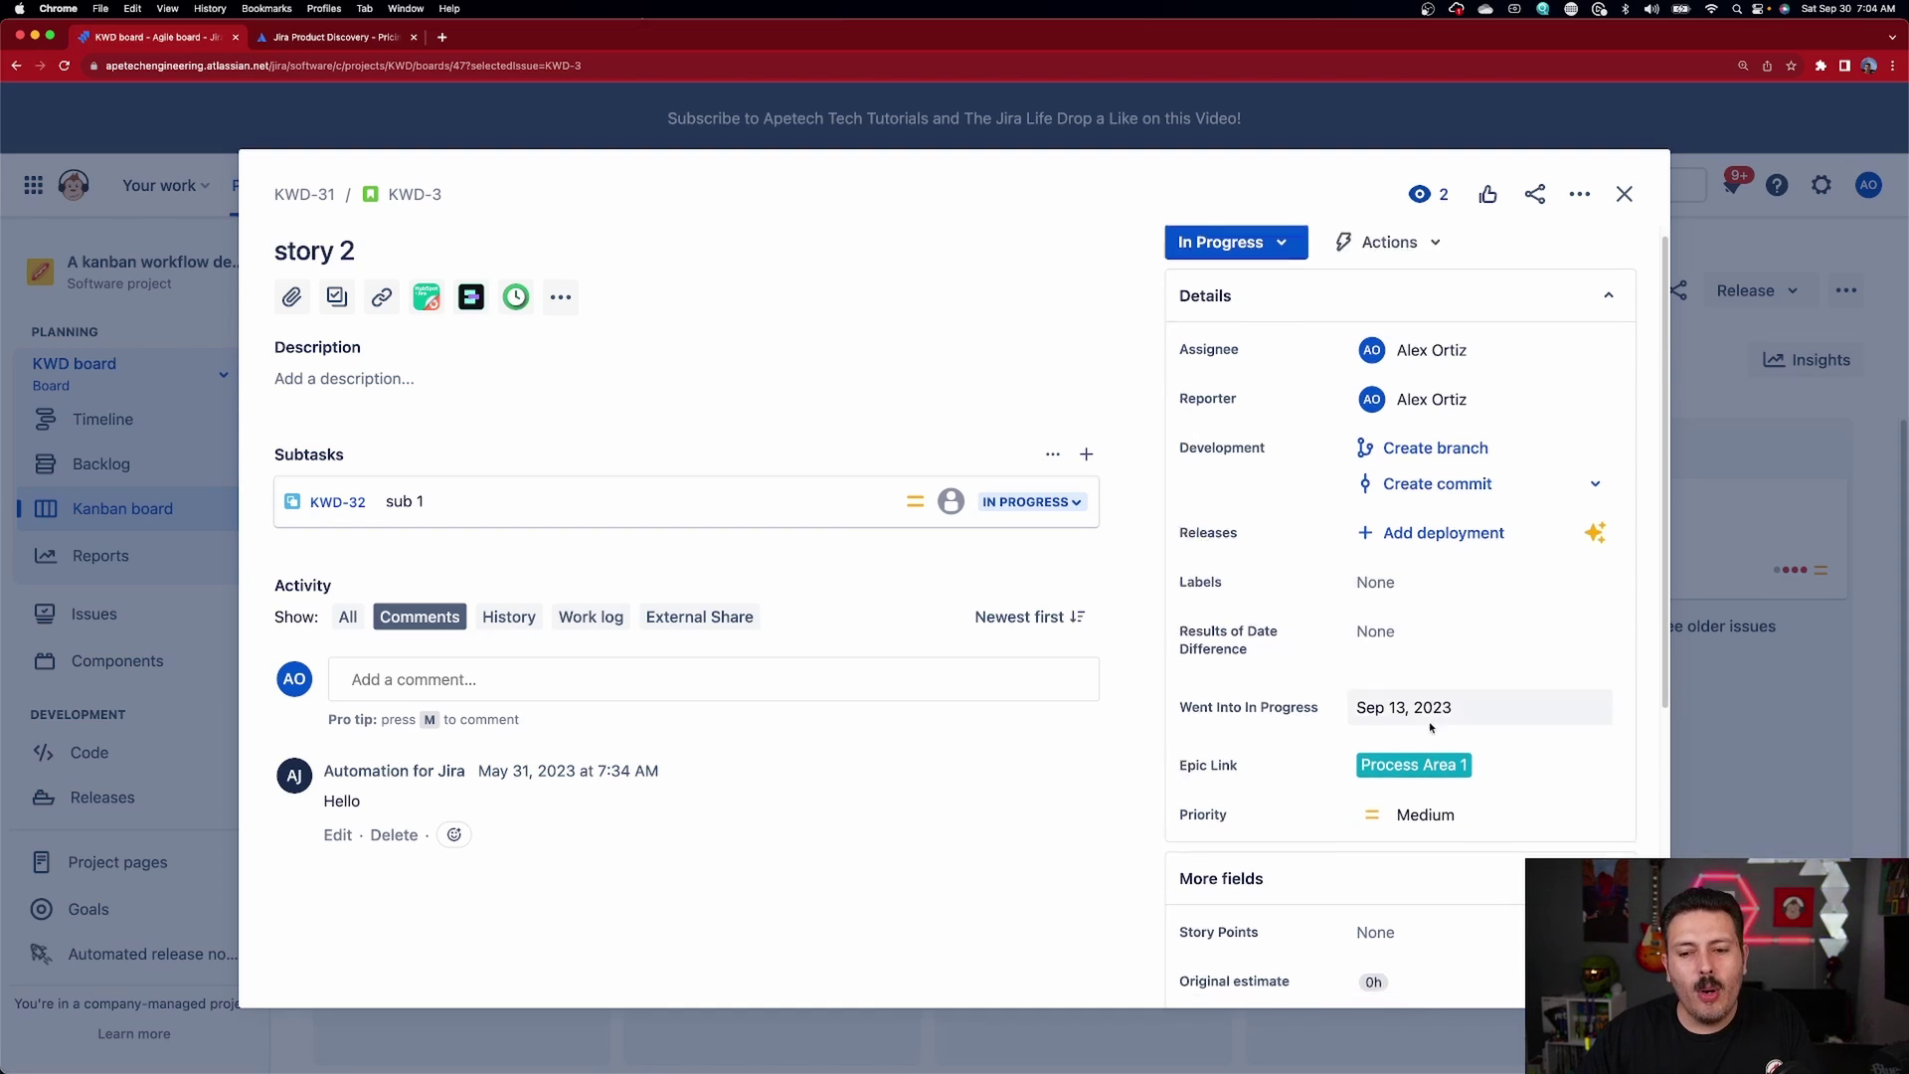
pyautogui.click(1431, 599)
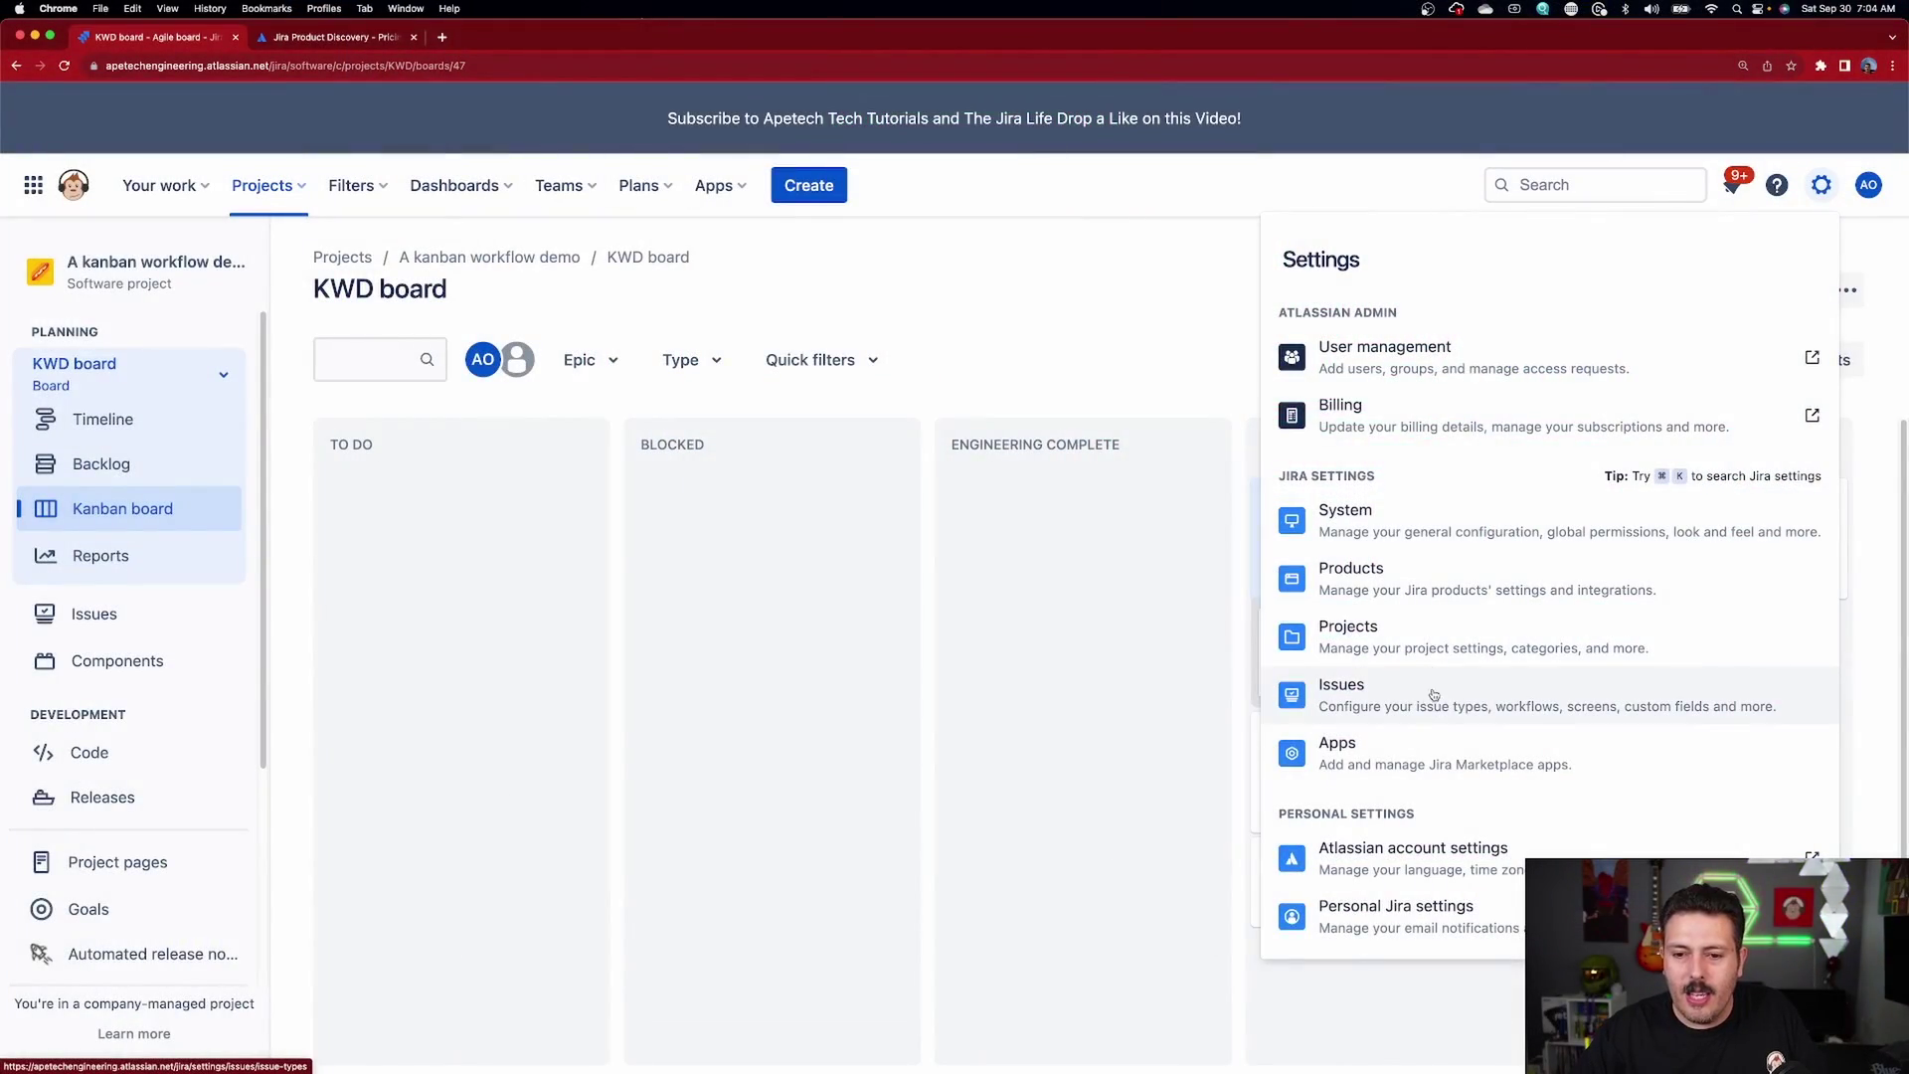
# Drop Medium from the Kanban Demo Project scheme, leaving Critical (default) and Major, and save.
pyautogui.click(1432, 690)
pyautogui.scroll(-5, 114, 775)
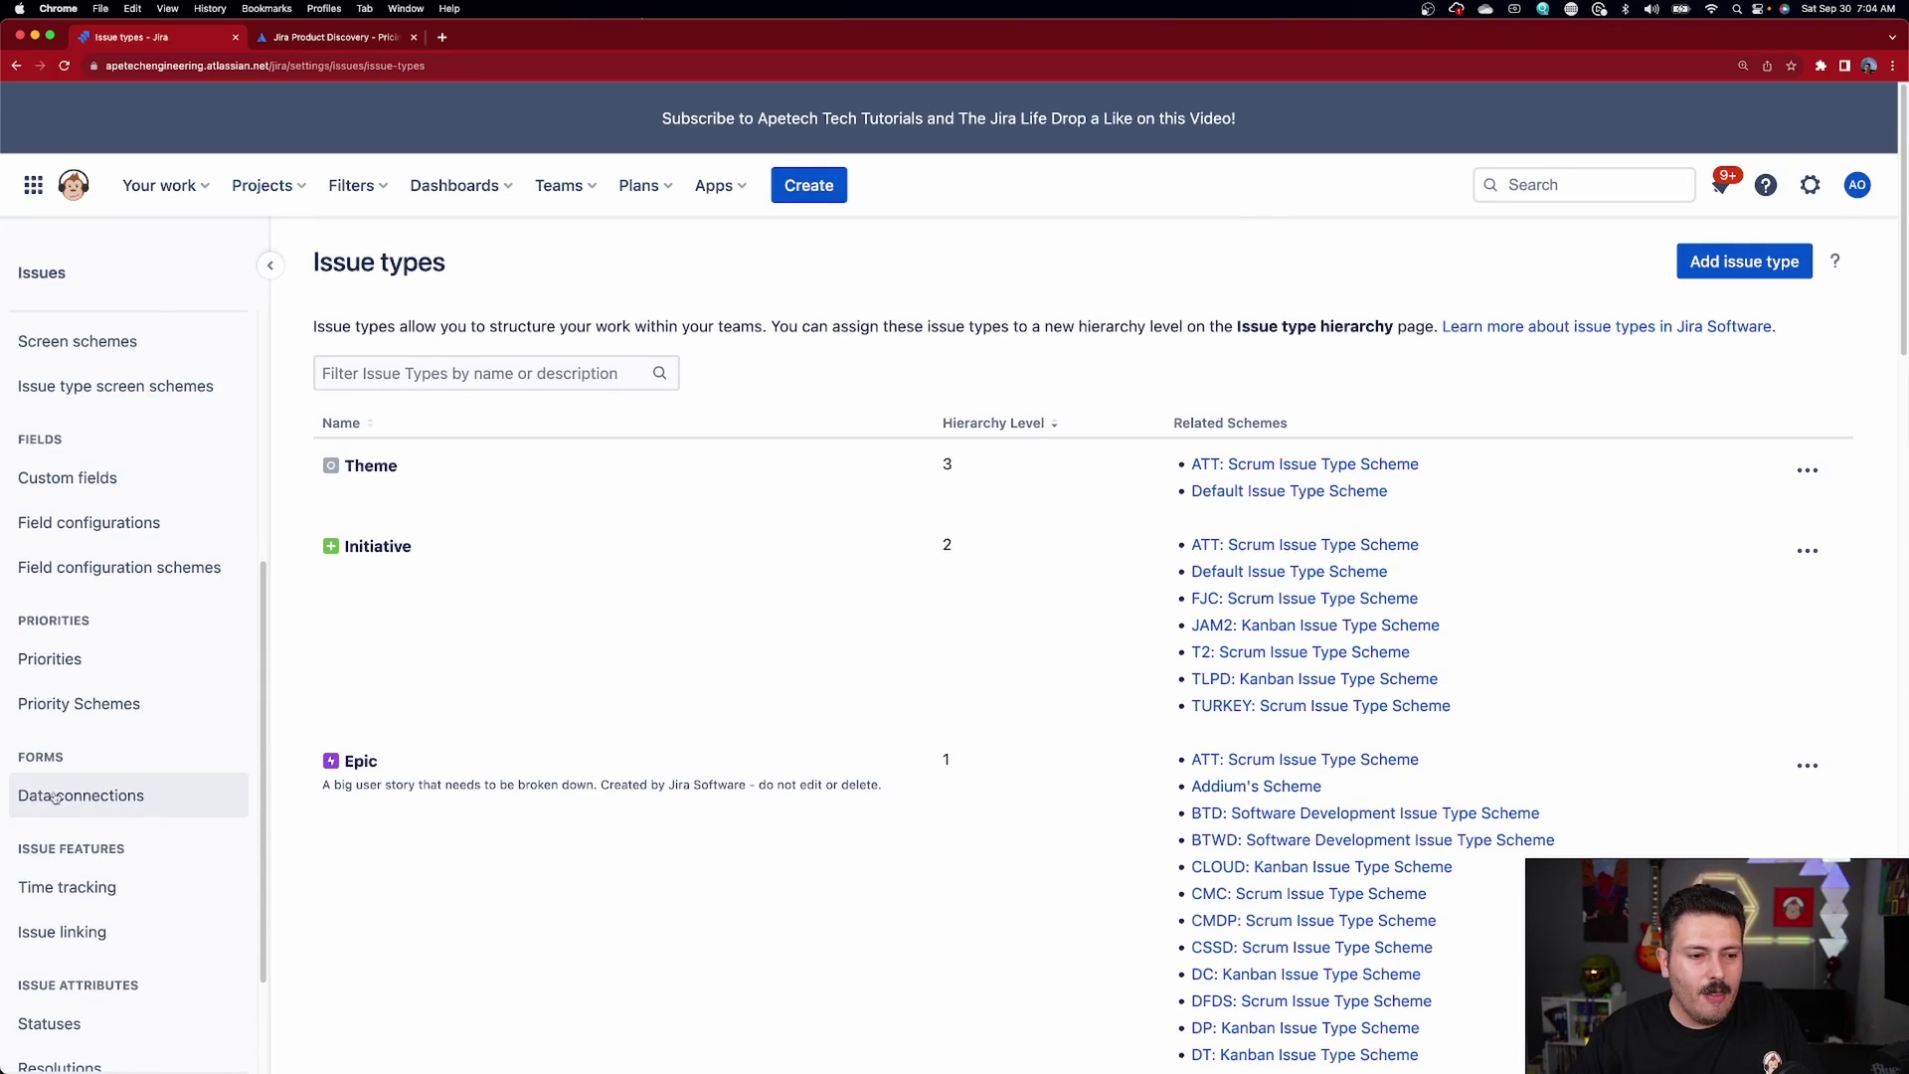
pyautogui.click(68, 706)
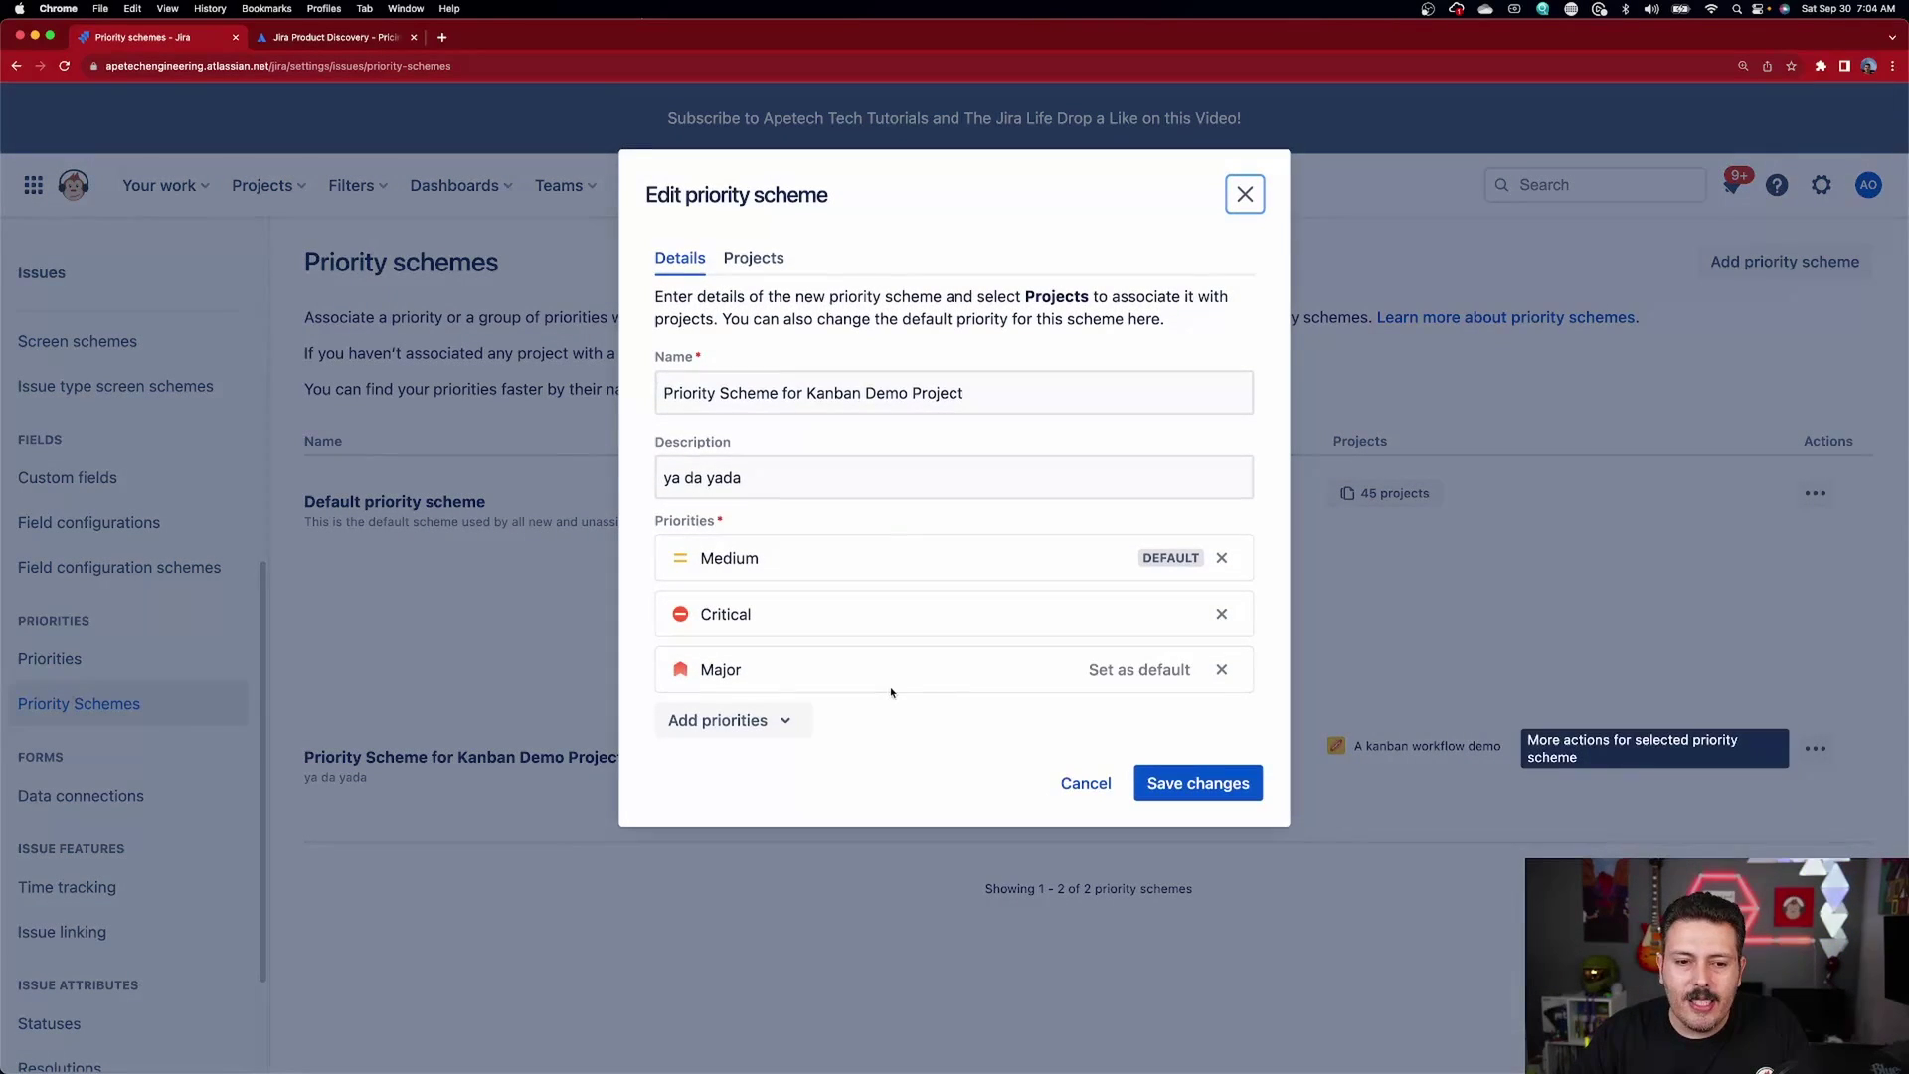
pyautogui.click(1222, 558)
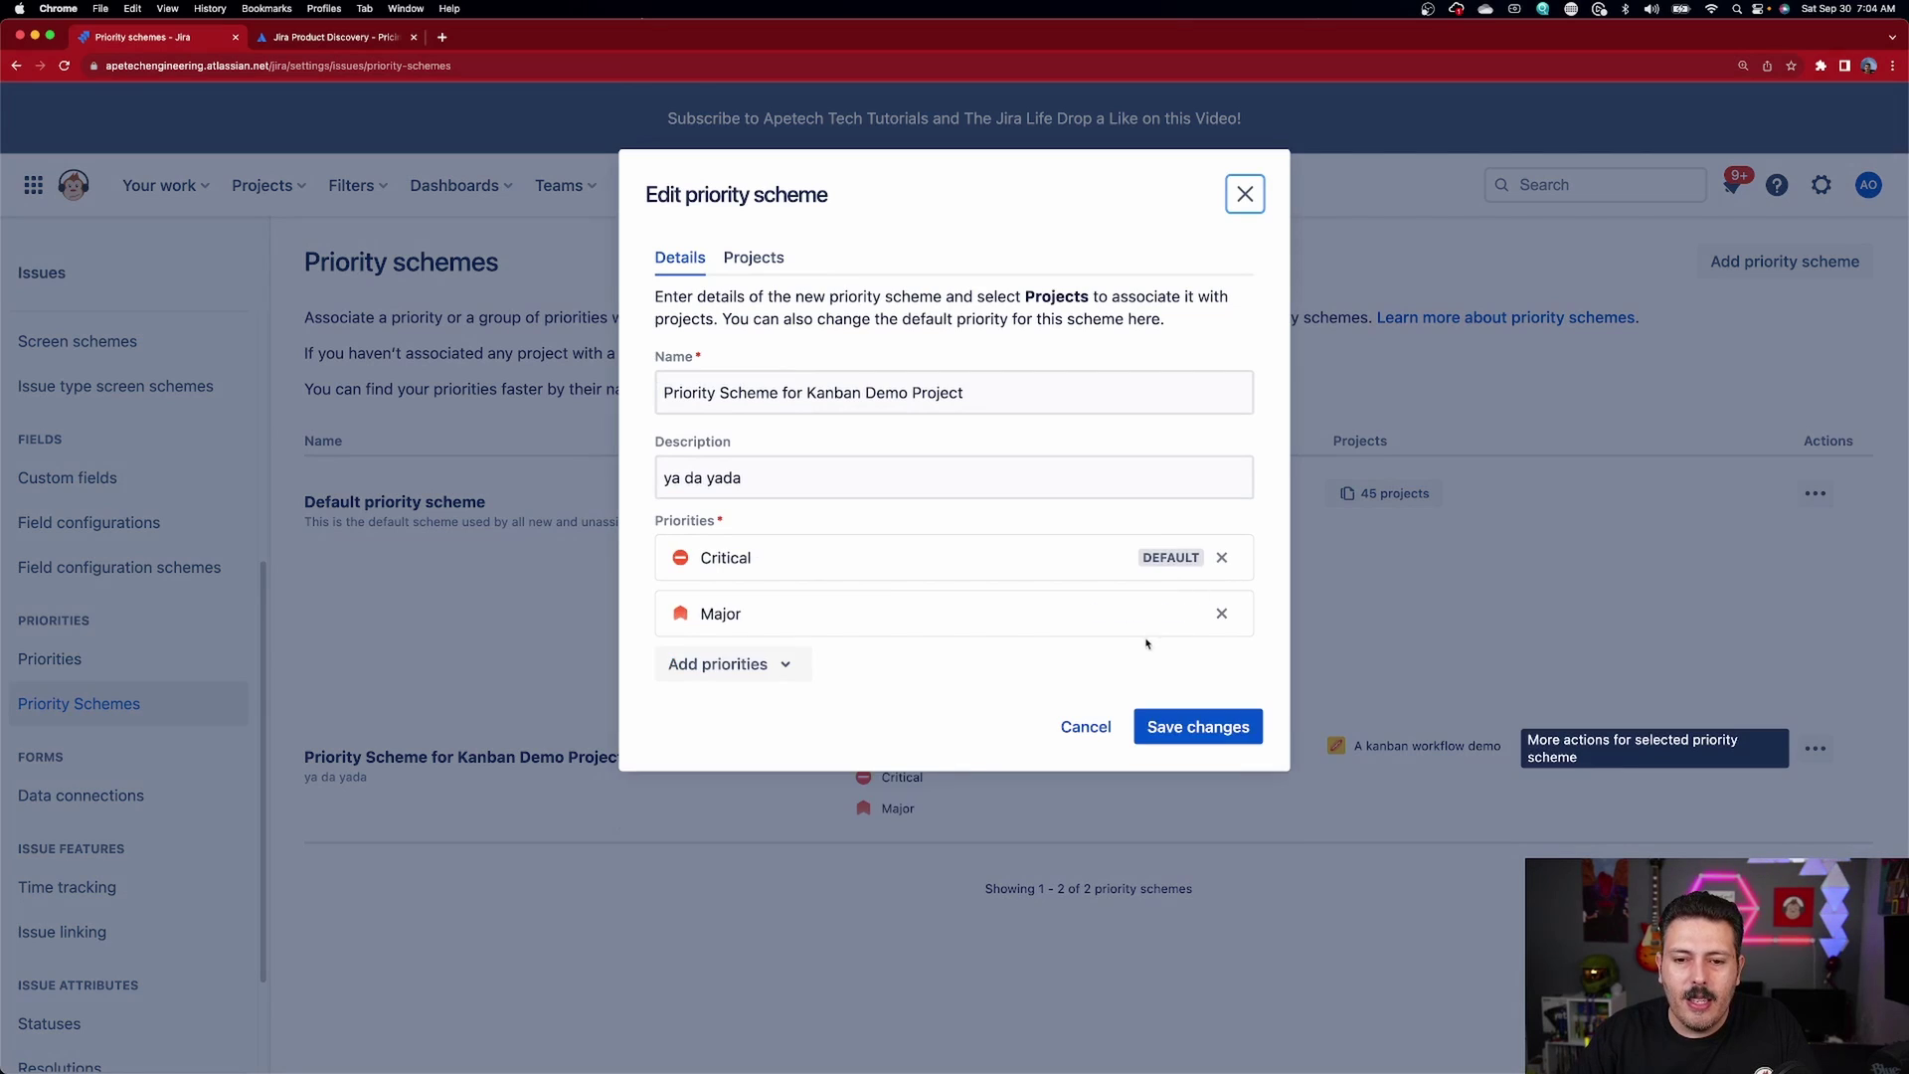
pyautogui.click(1173, 729)
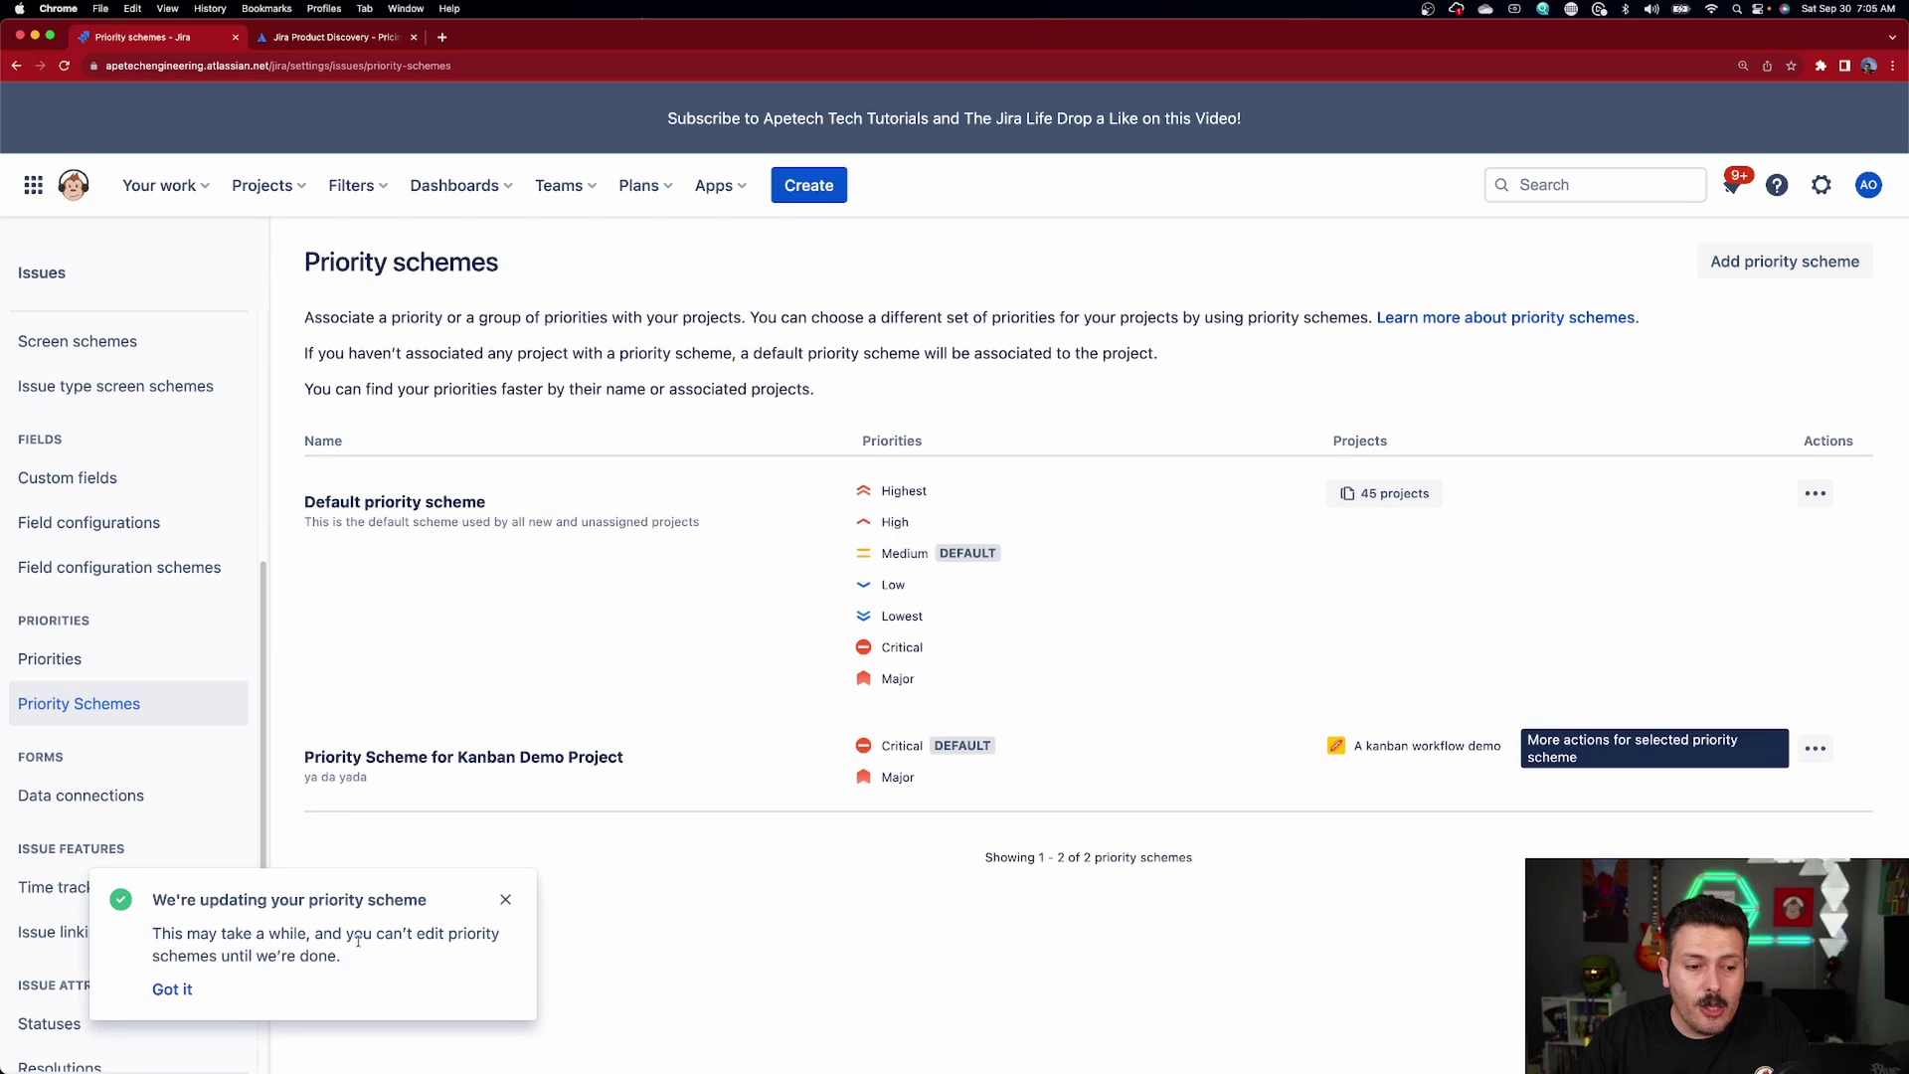
pyautogui.click(169, 991)
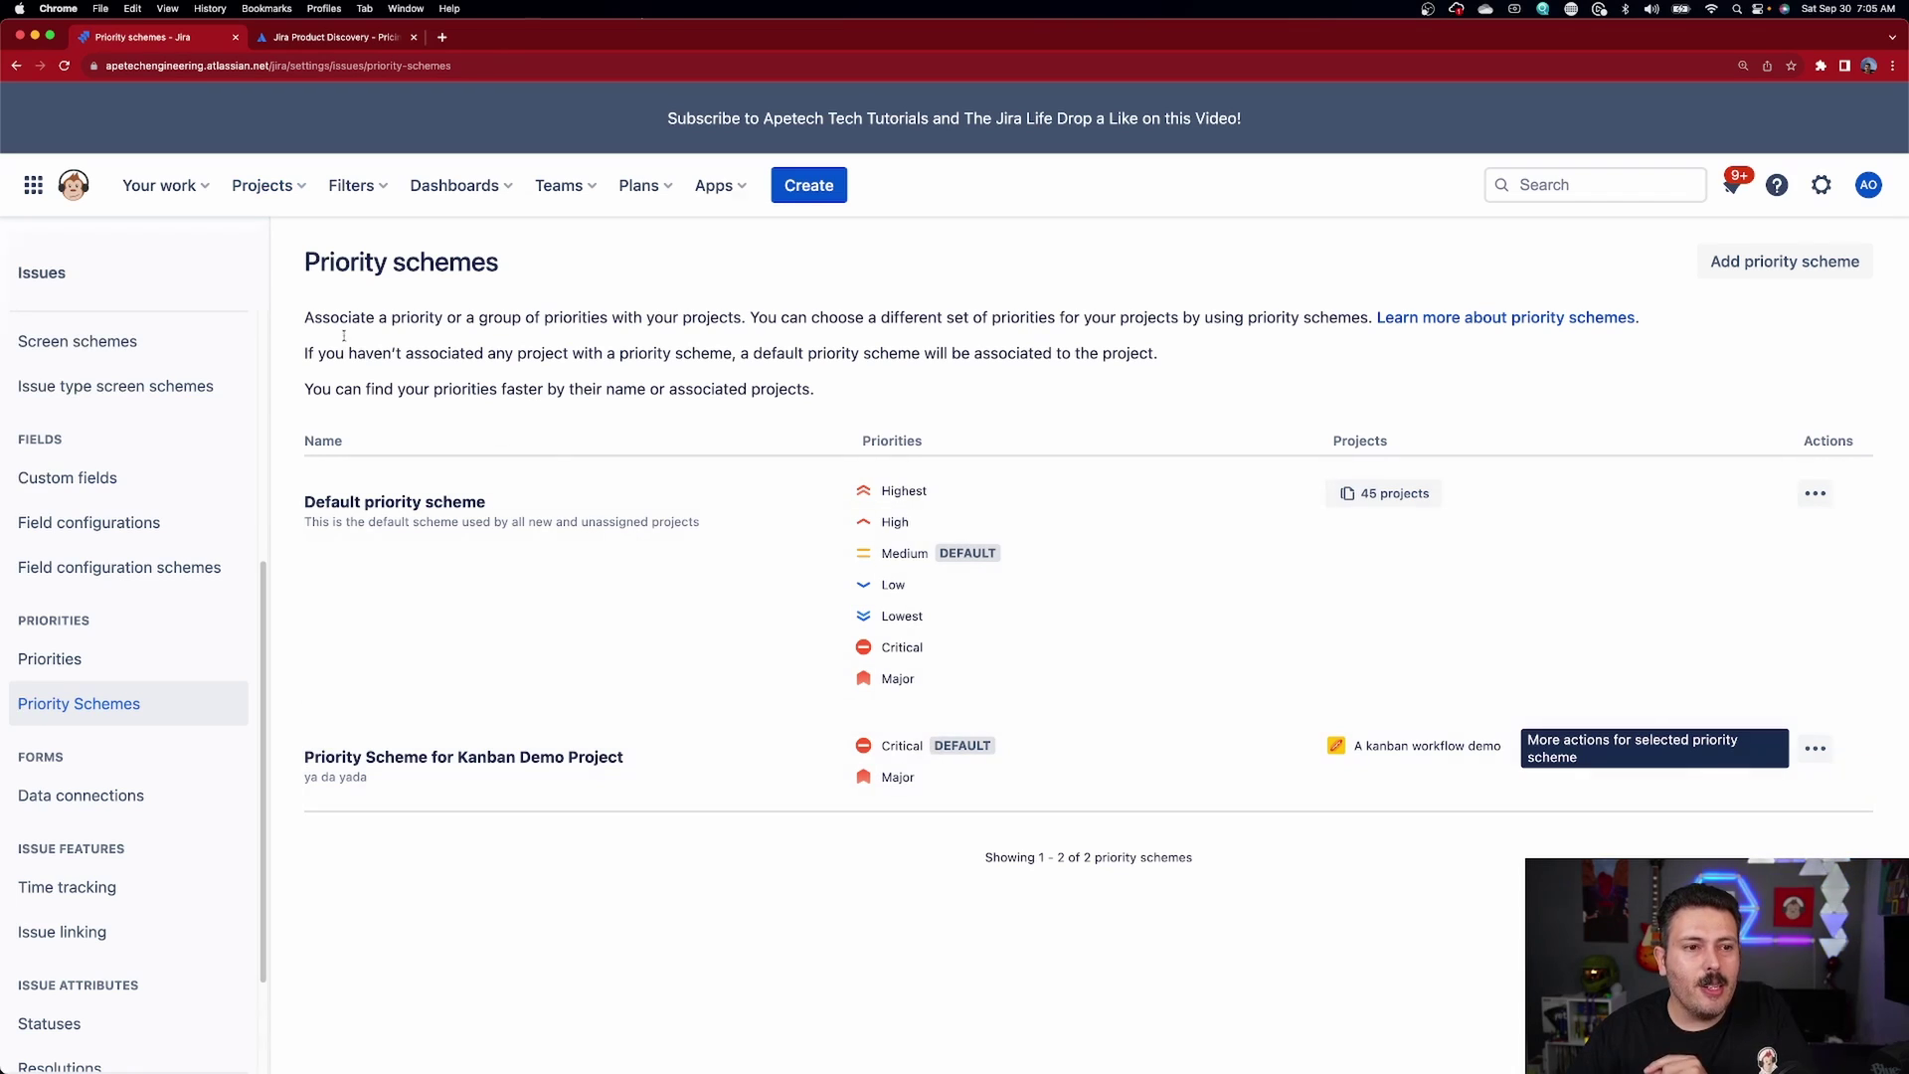
# Open story 2 from the A kanban workflow demo board and confirm its priority reads Critical.
pyautogui.click(273, 192)
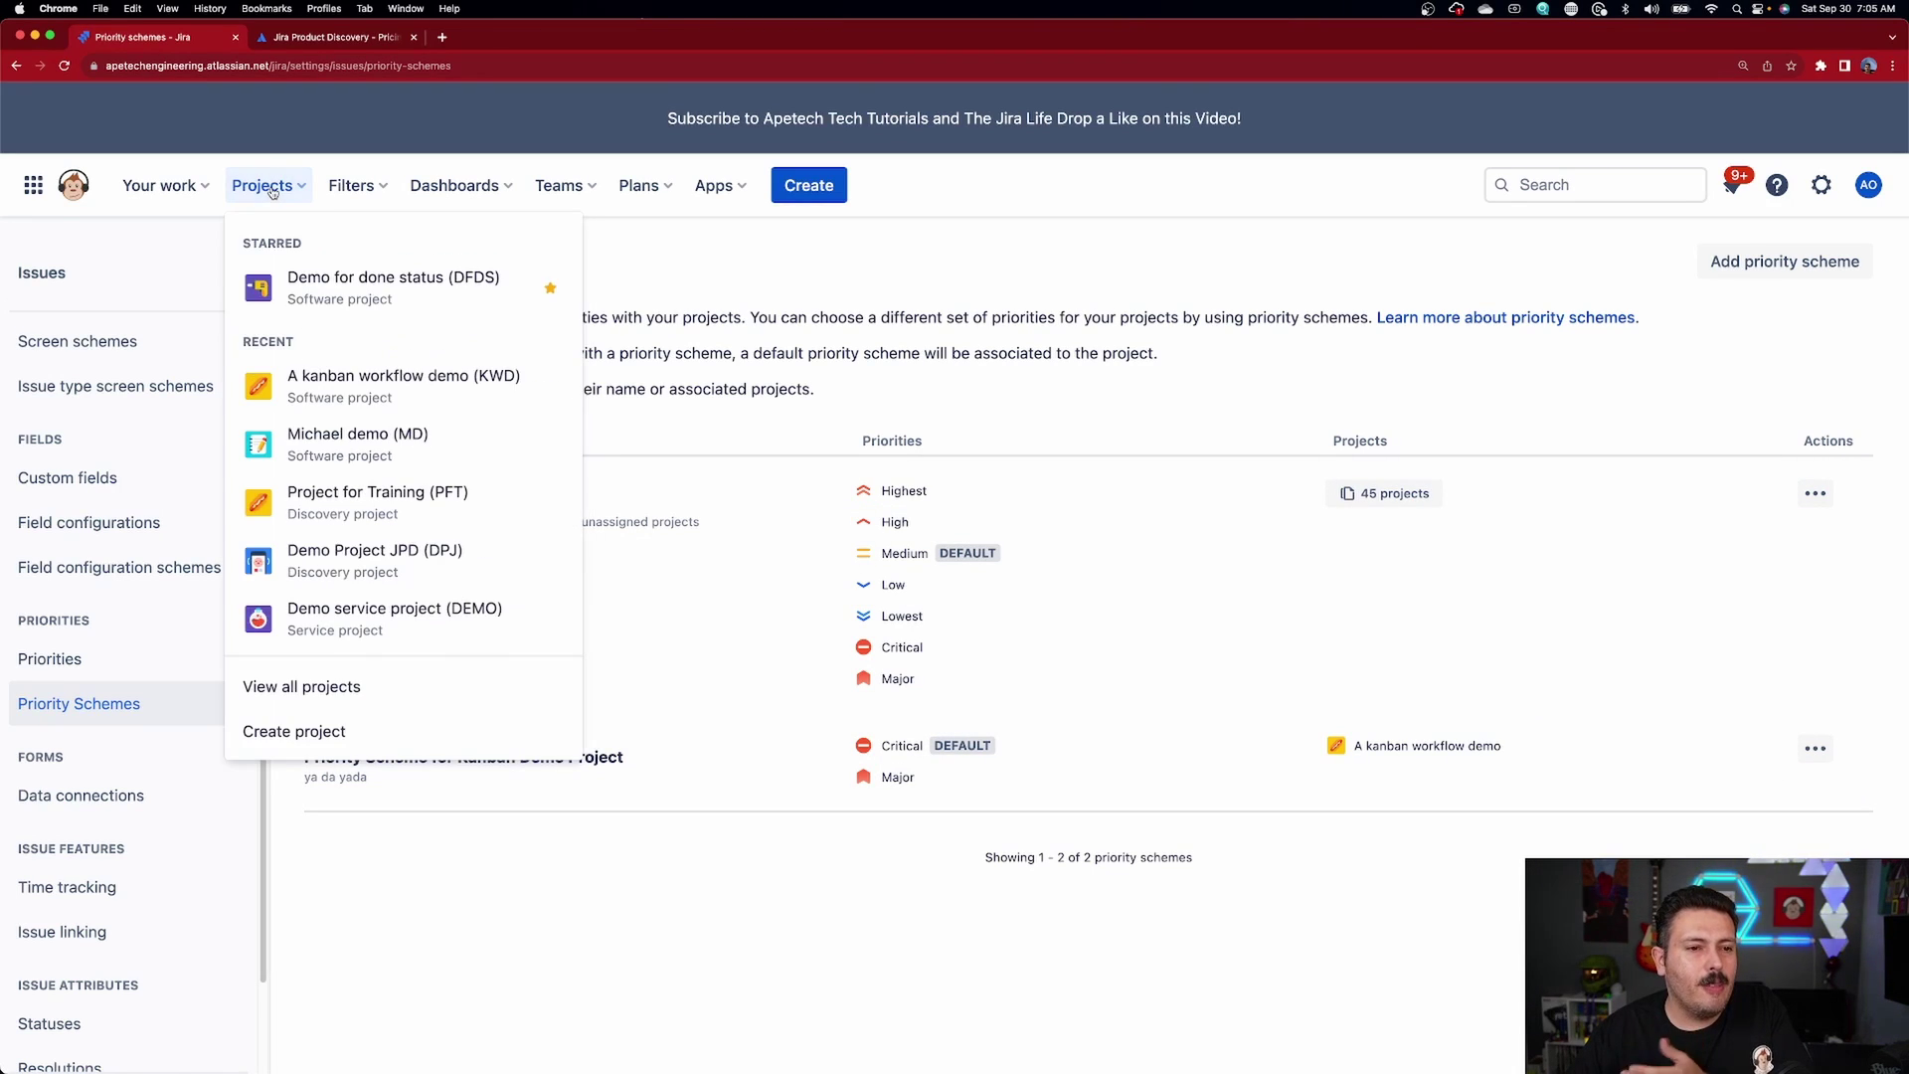
pyautogui.click(368, 398)
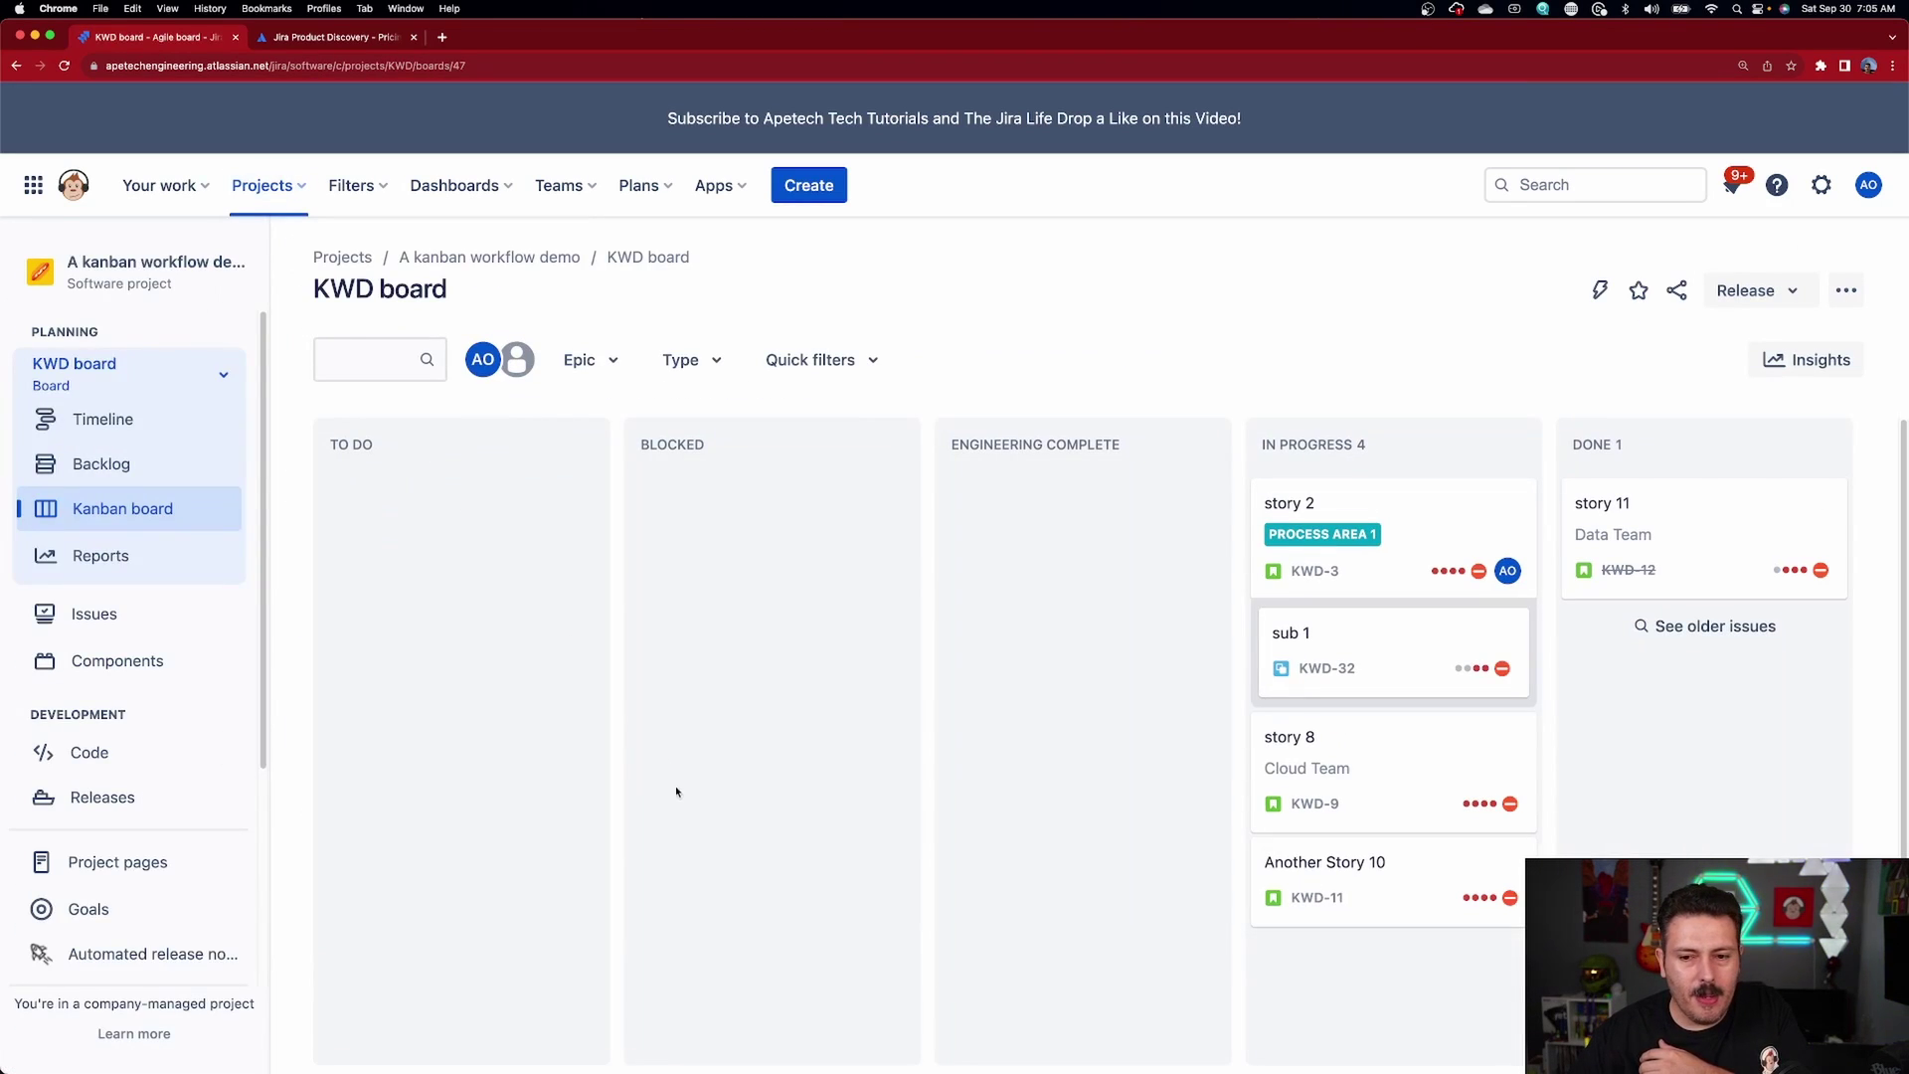
pyautogui.click(1426, 534)
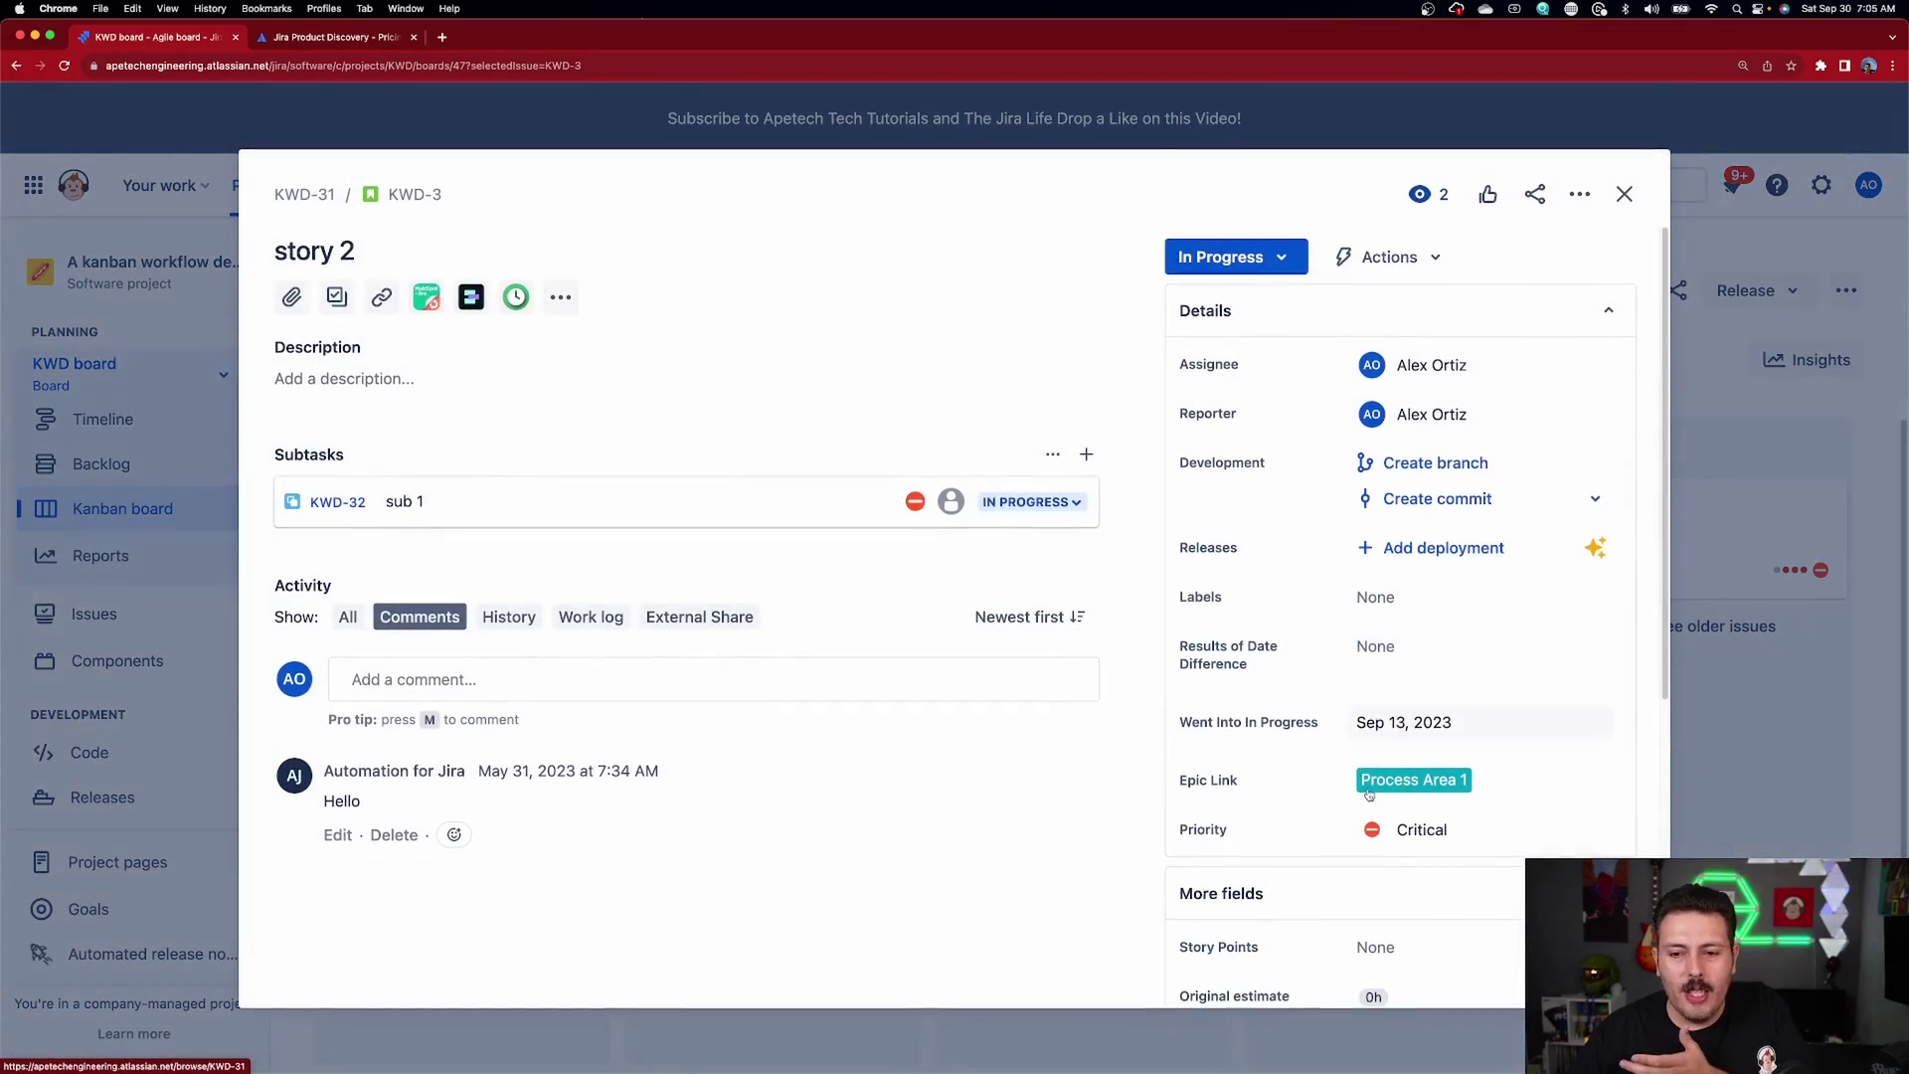